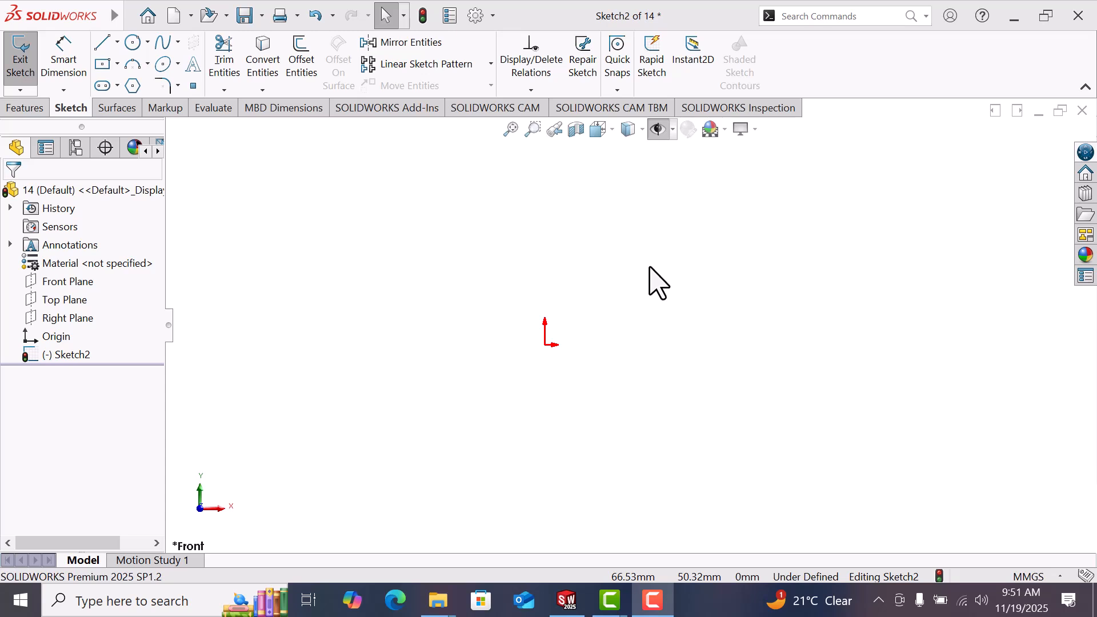
- Sketch two concentric circles centered on the origin, with radii of about 41 mm and 22 mm
left_click(136, 45)
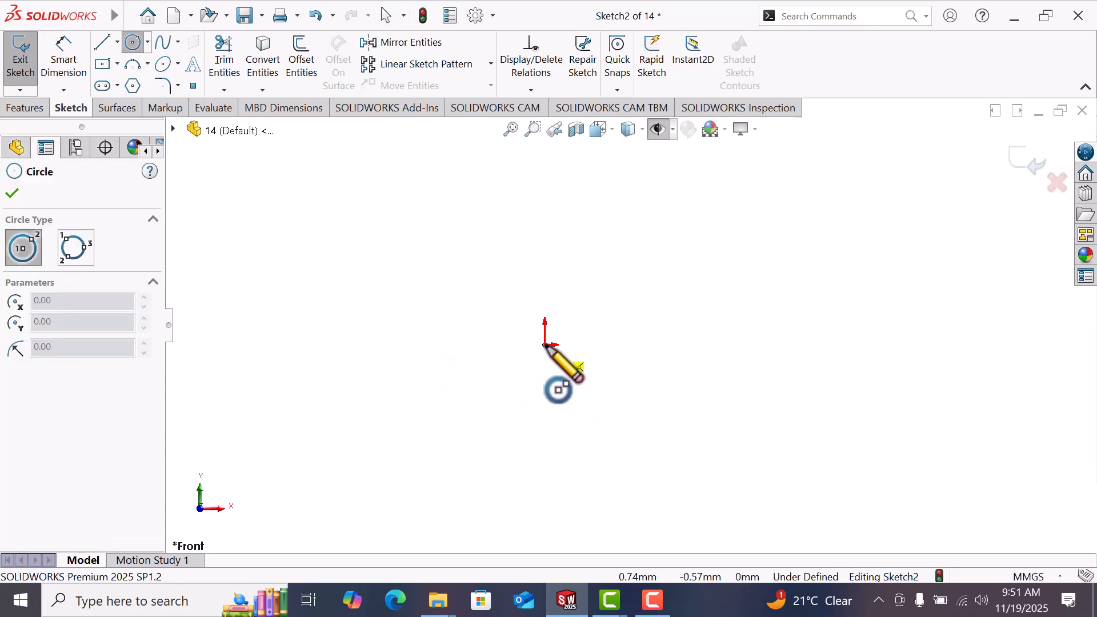
left_click(543, 344)
left_click(590, 389)
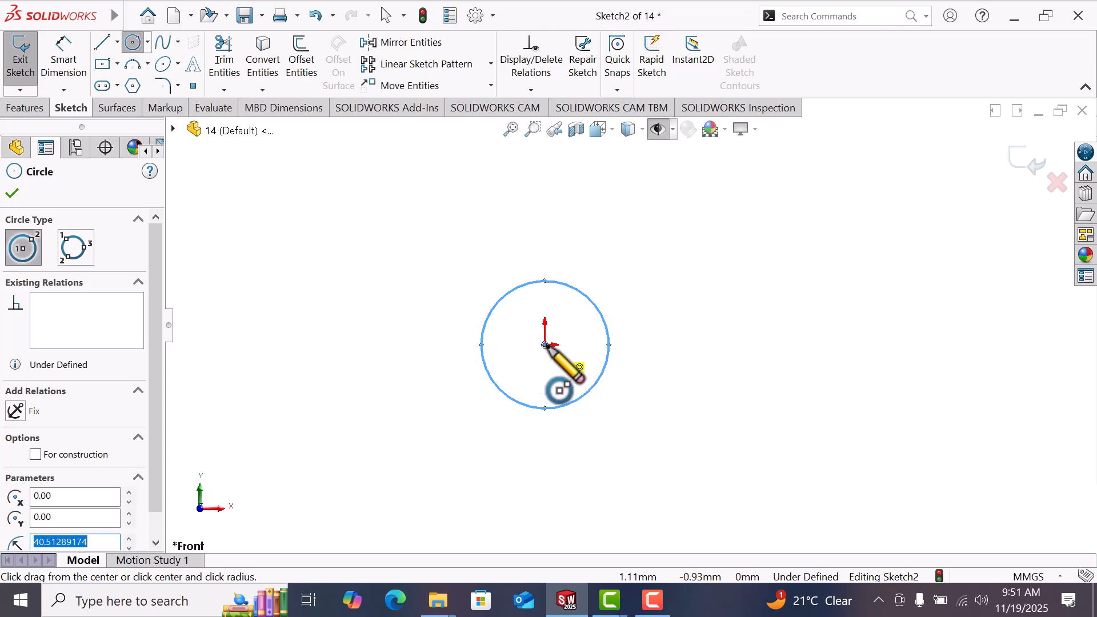
left_click(546, 345)
left_click(574, 360)
- Sketch two concentric circles well above the origin and slightly to its left, with radii of about 42 mm and 18 mm
scroll(604, 243, "up", 5)
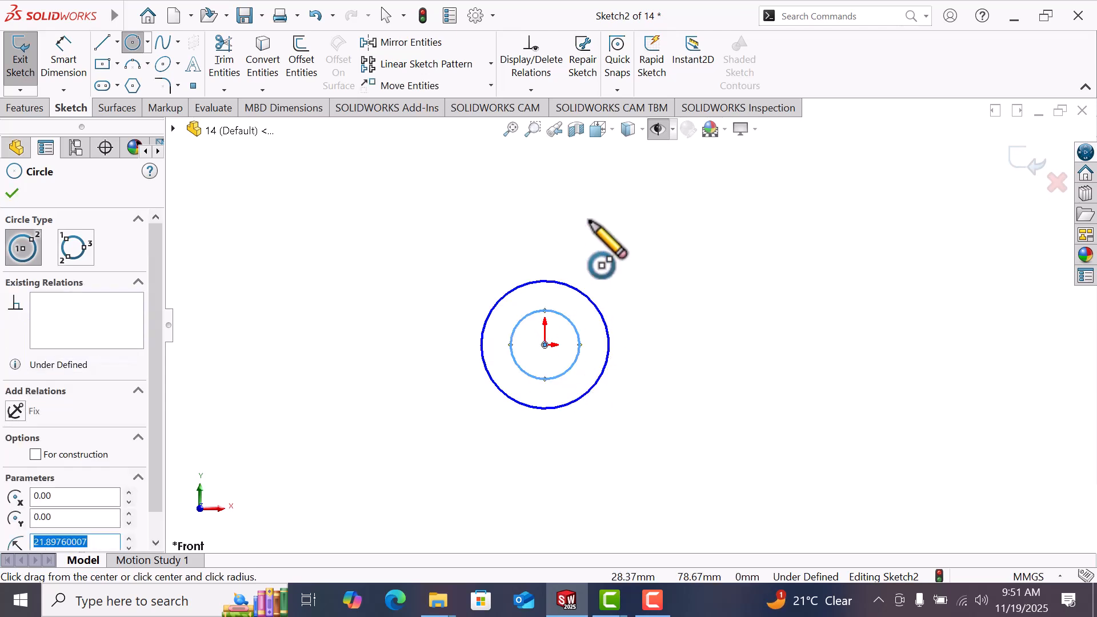
scroll(597, 240, "down", 4)
scroll(581, 198, "up", 2)
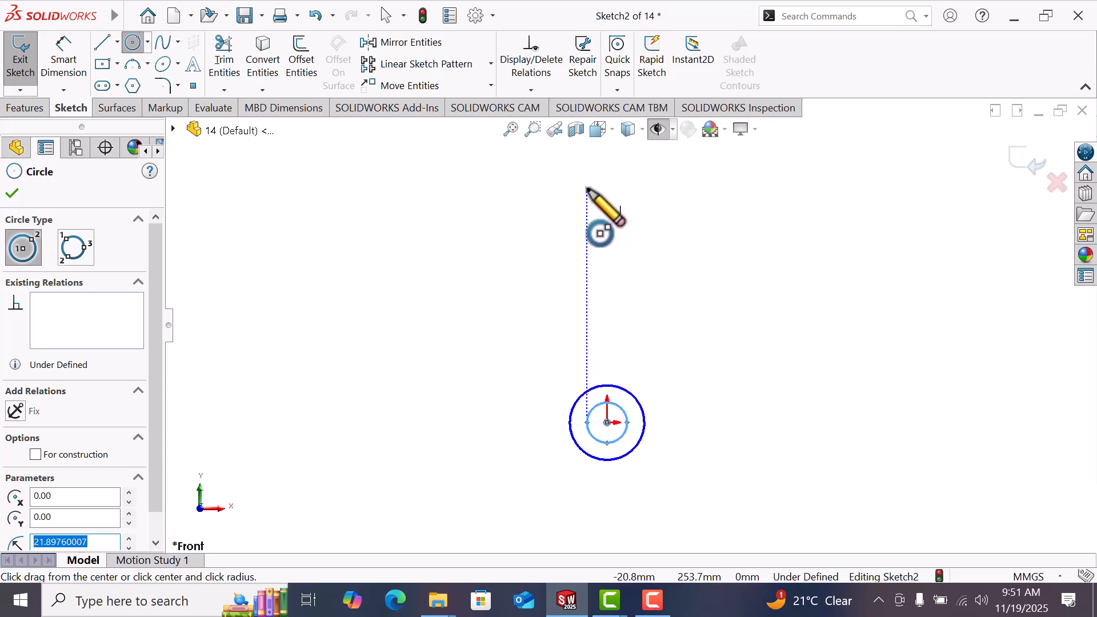
left_click(587, 189)
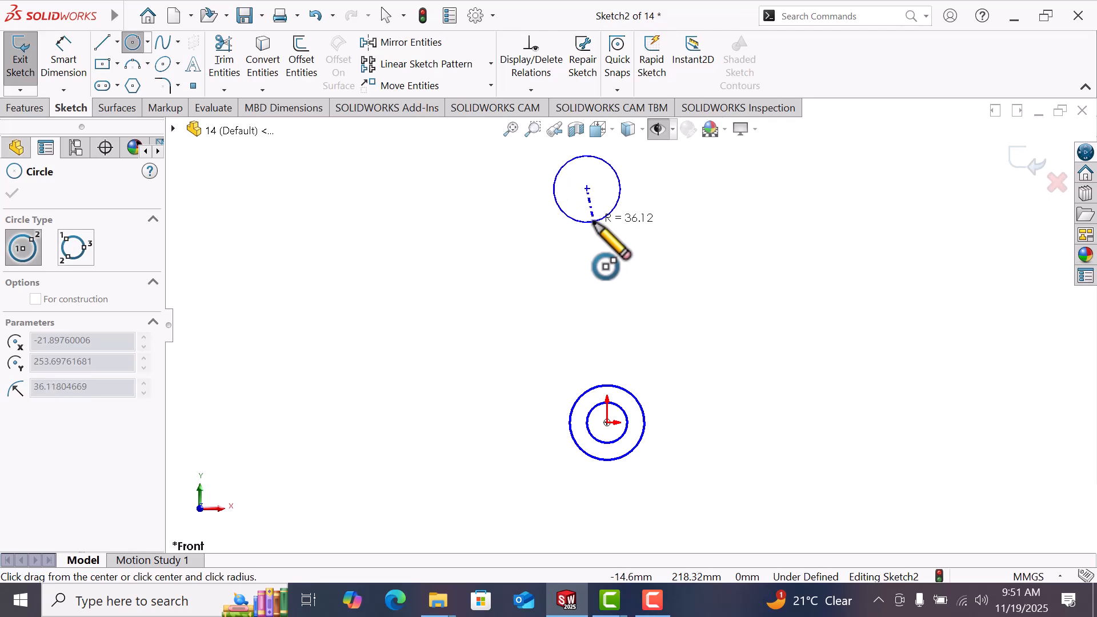
left_click(593, 226)
left_click(587, 189)
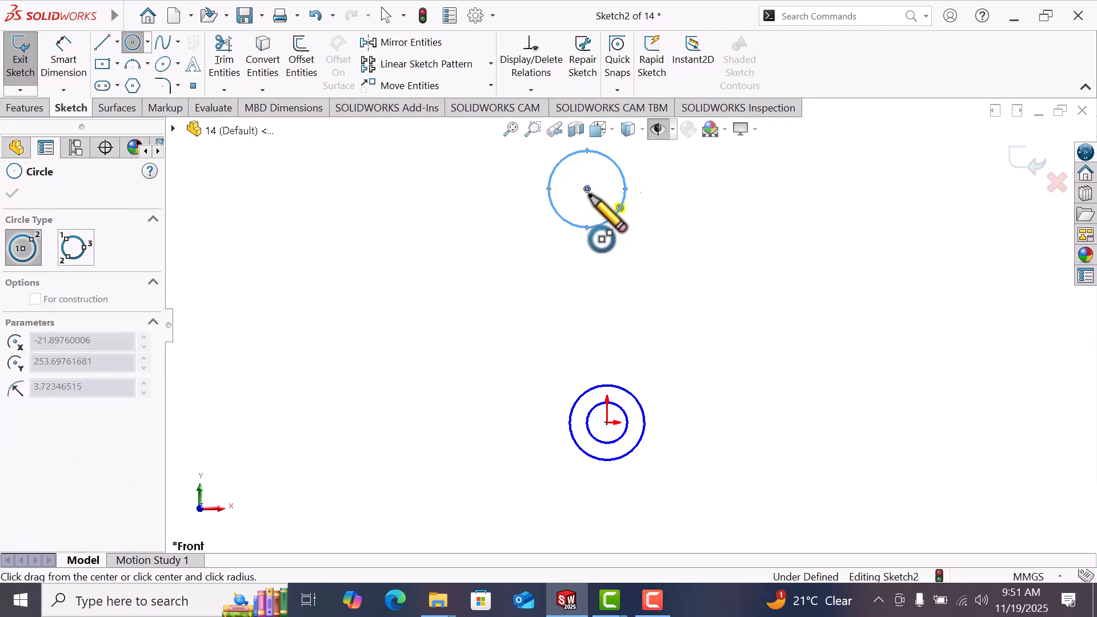
left_click(591, 205)
right_click(631, 221)
left_click(630, 218)
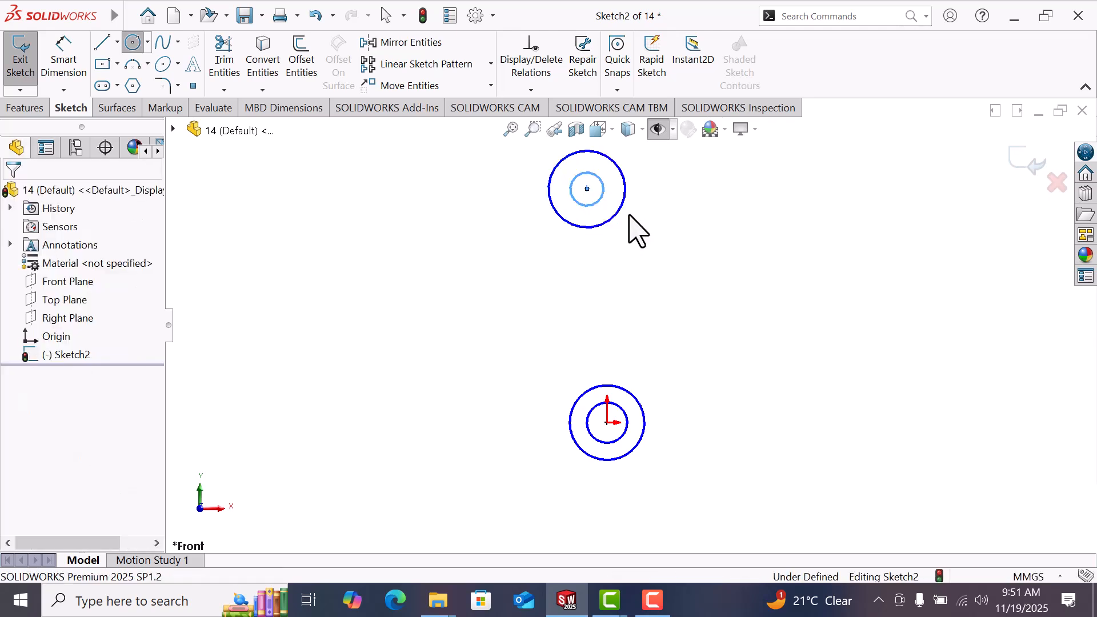
- Dimension the outer circle at the origin to a diameter of 136 mm
left_click(66, 54)
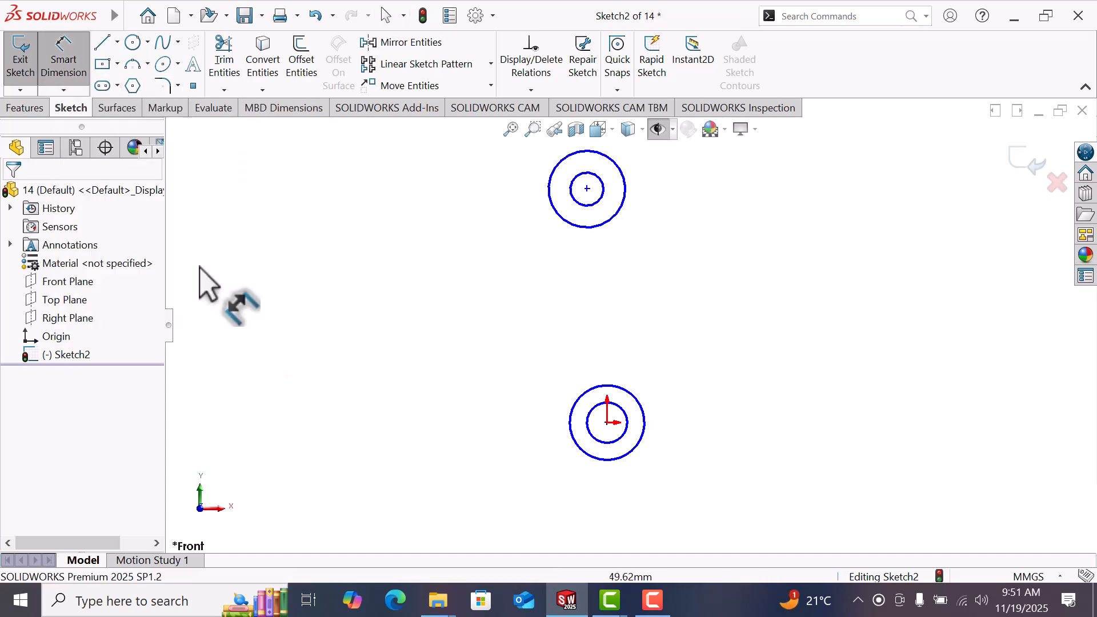
left_click(601, 461)
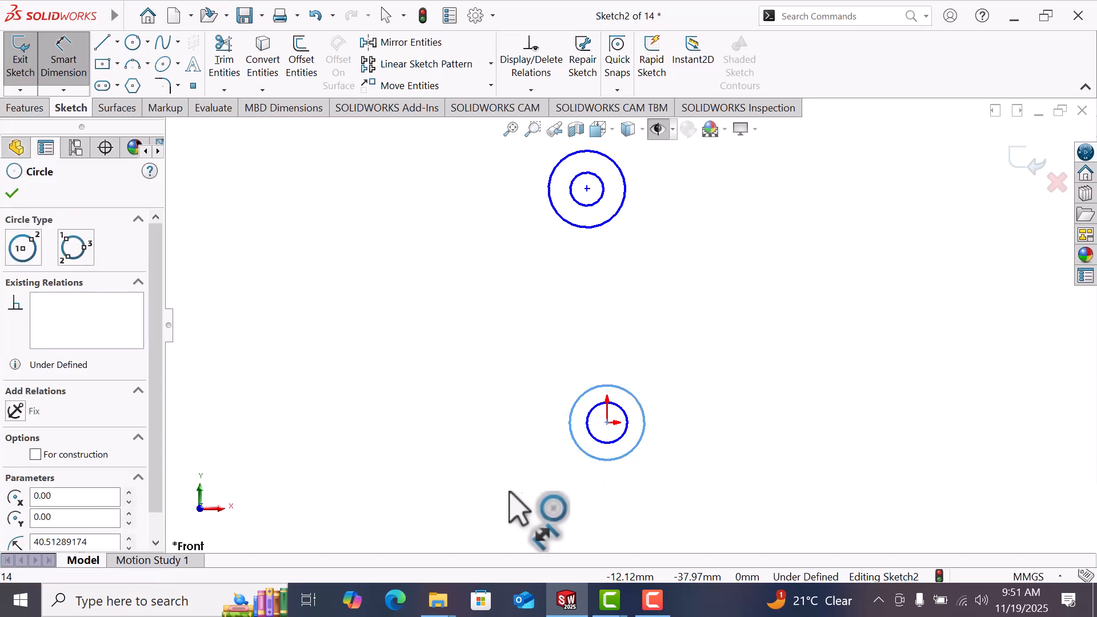
left_click(493, 496)
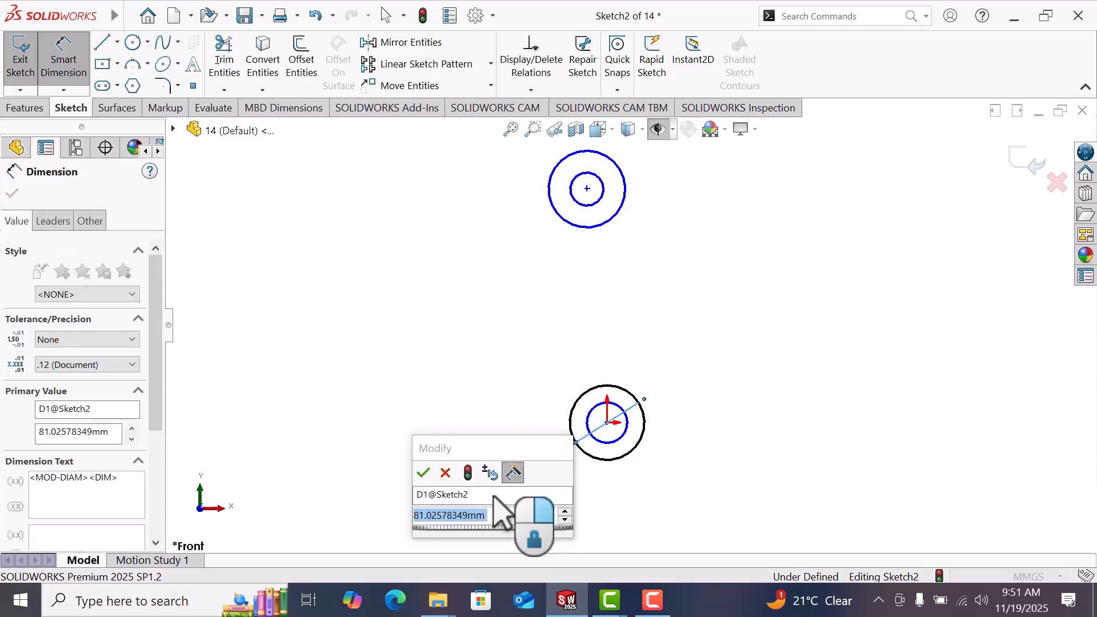
type("1")
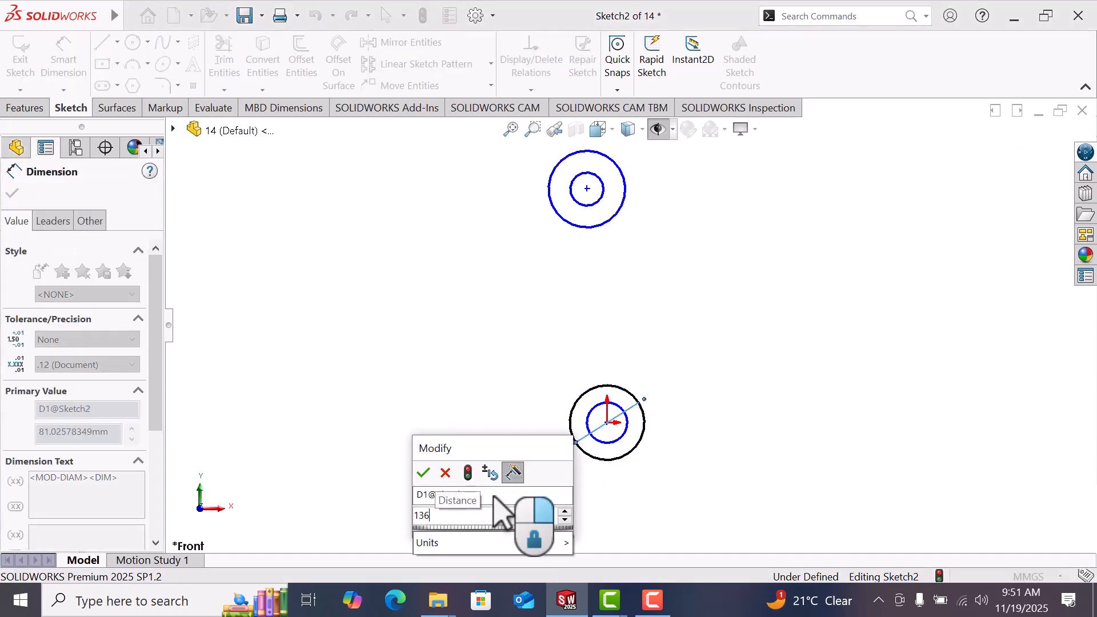
type("36")
key("Return")
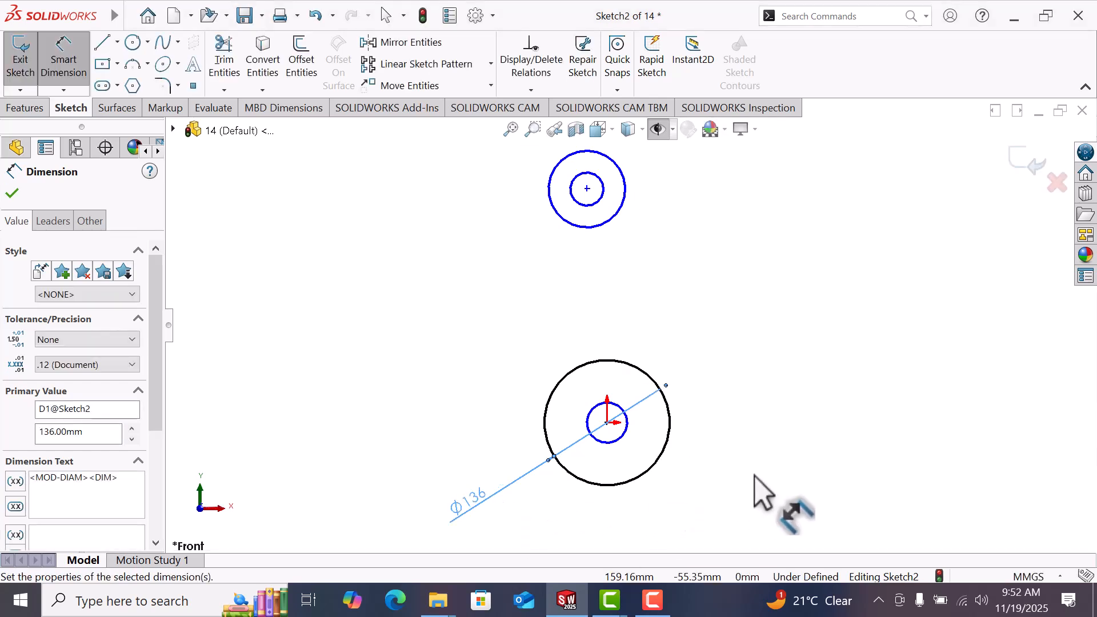
left_click(754, 475)
- Dimension the inner circle at the origin to a diameter of 76 mm
left_click(601, 441)
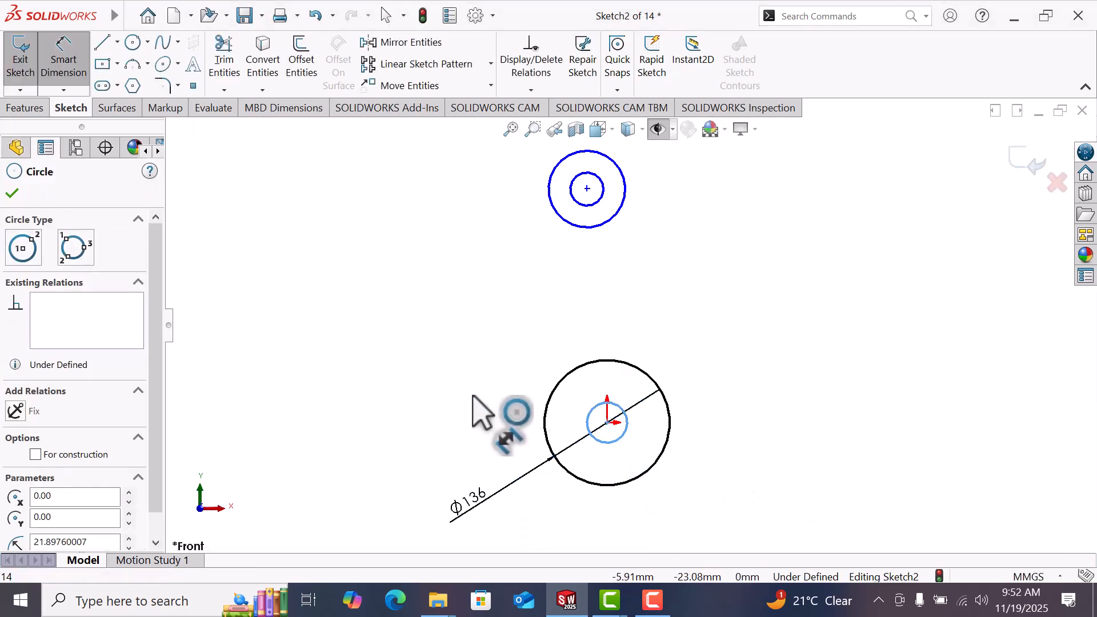
left_click(451, 381)
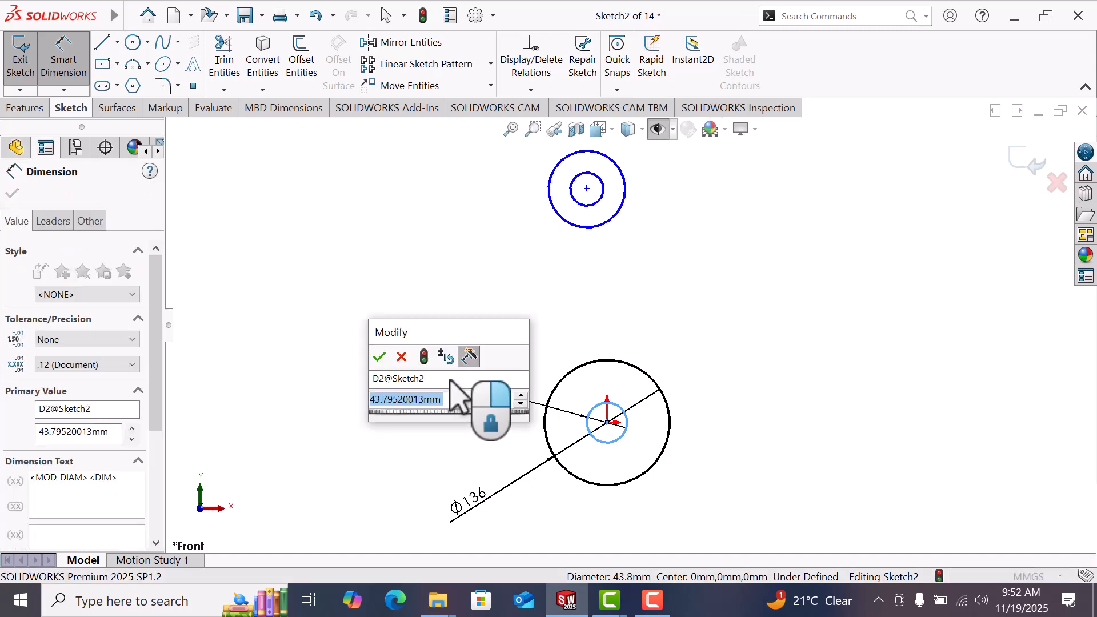
type("76")
key("Return")
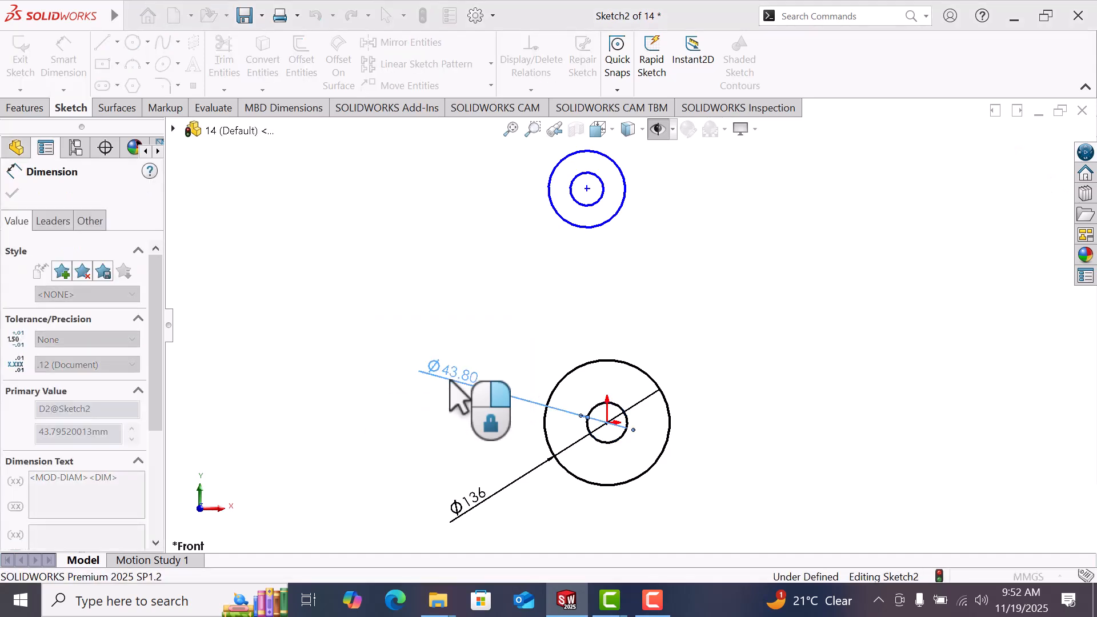
left_click(715, 350)
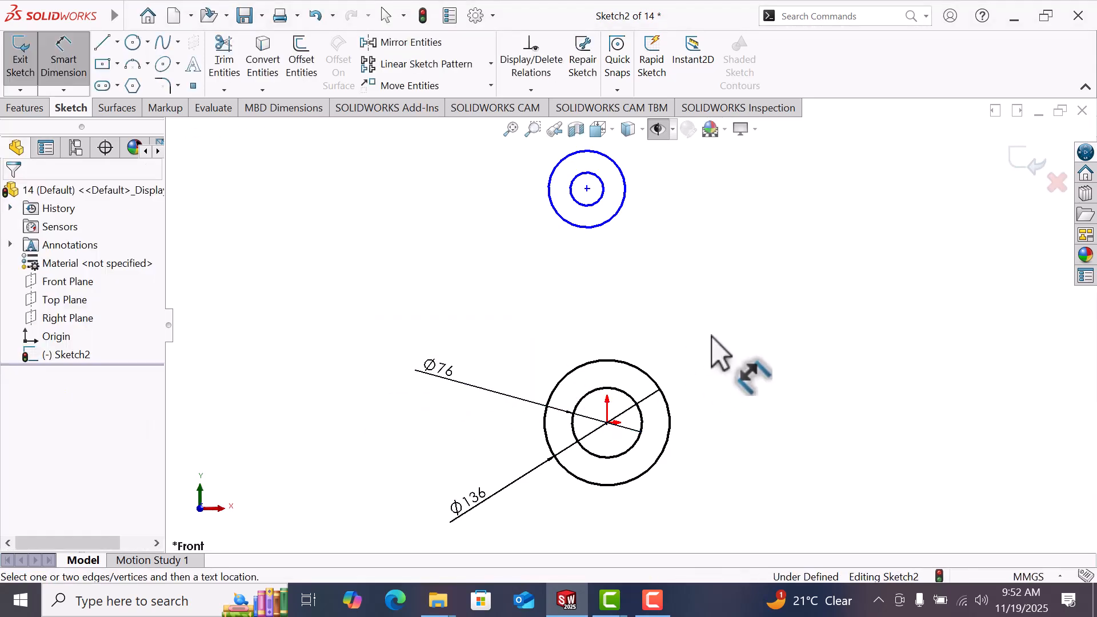
- Dimension the outer circle of the upper pair to a diameter of 72 mm
left_click(567, 223)
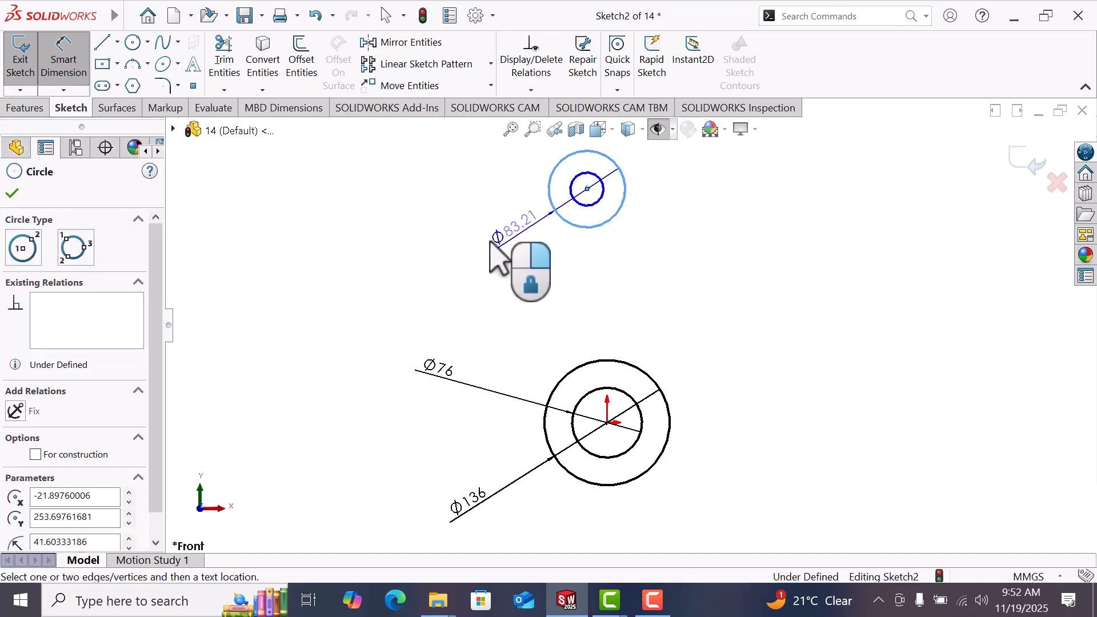
left_click(491, 244)
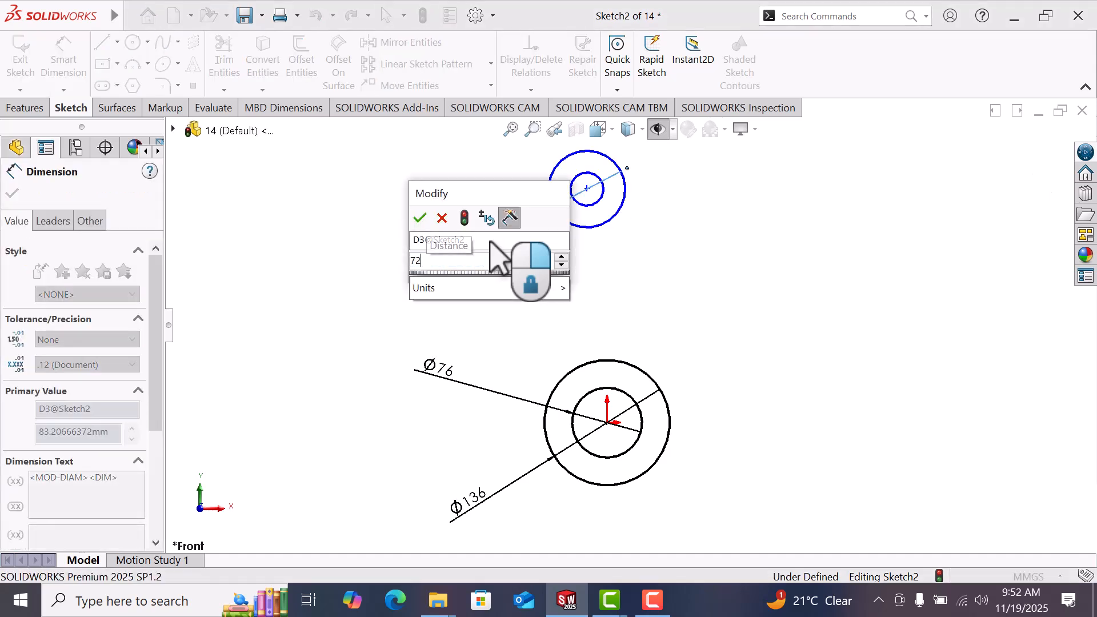
key("Return")
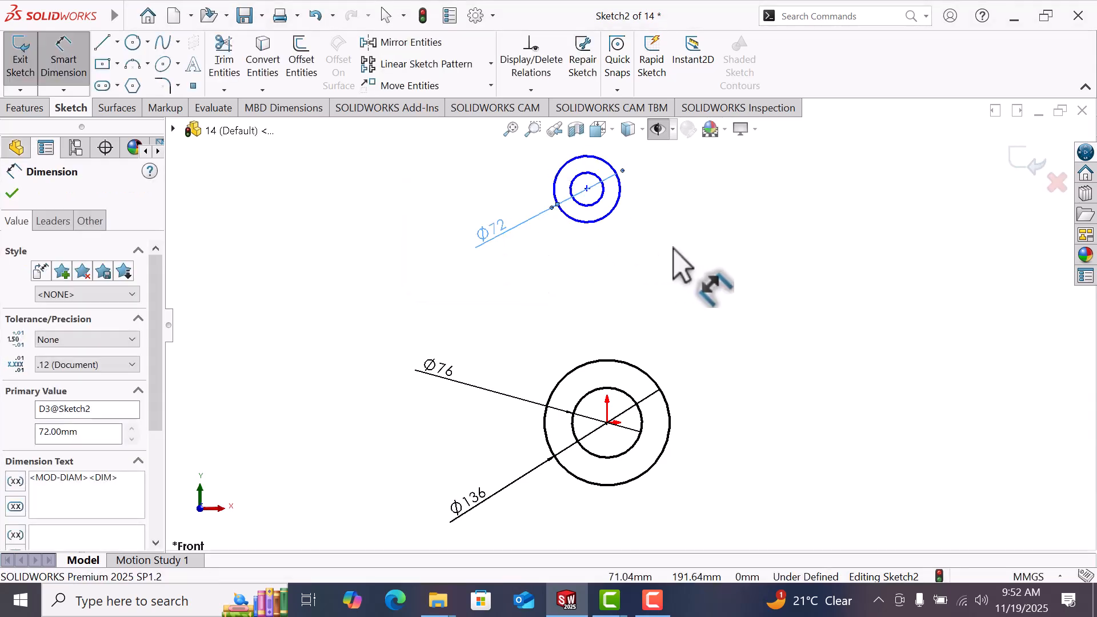
left_click(673, 248)
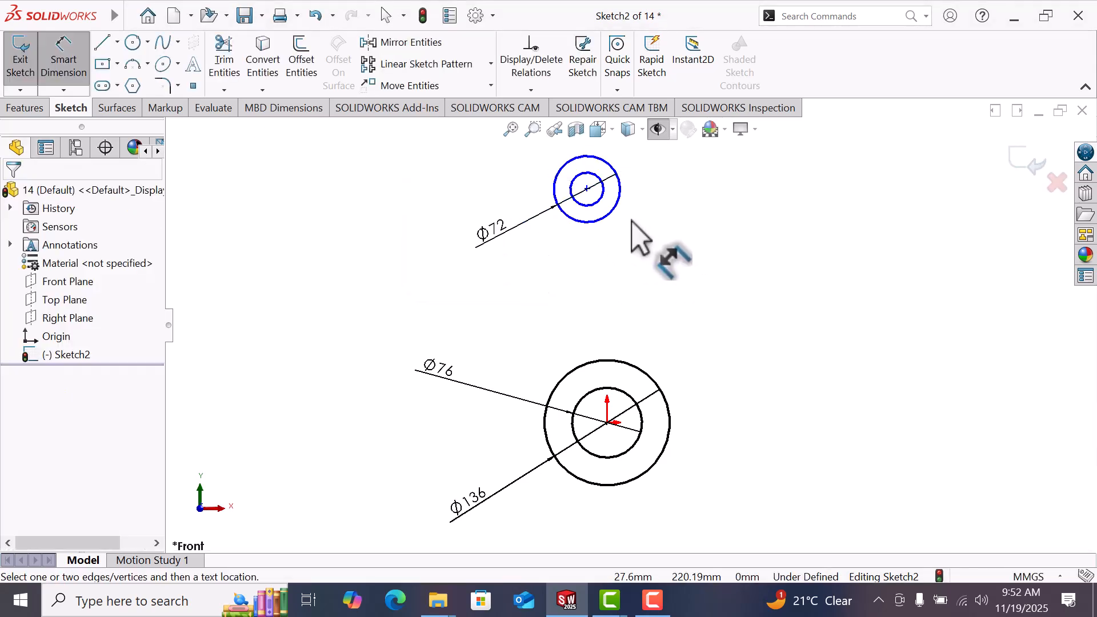
- Dimension the inner circle of the upper pair to a diameter of 32 mm
left_click(597, 201)
left_click(734, 218)
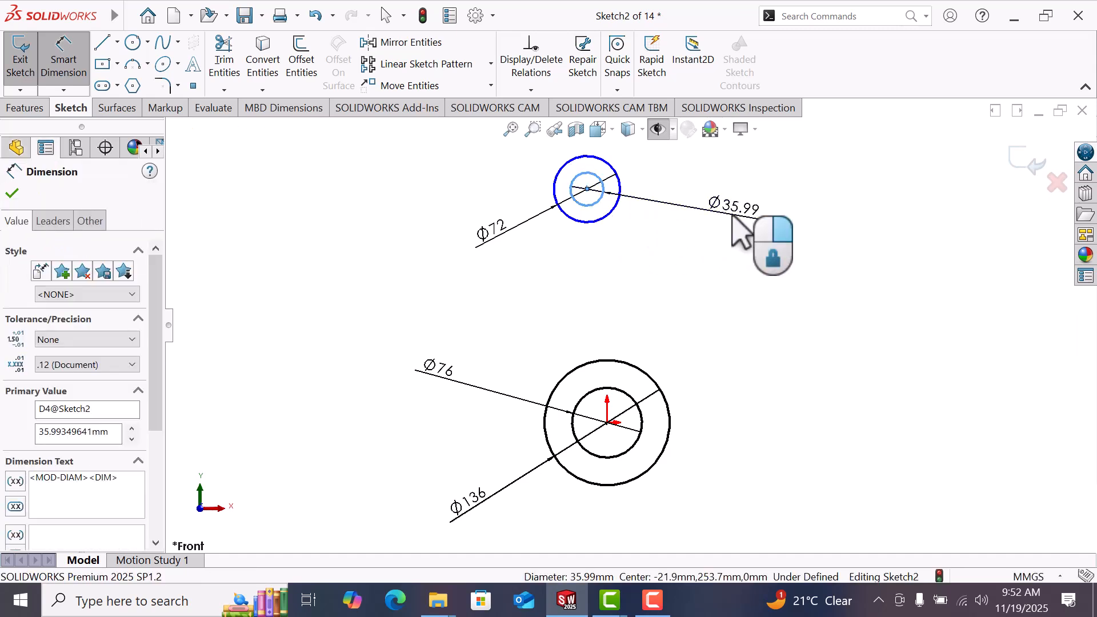
type("32")
key("Return")
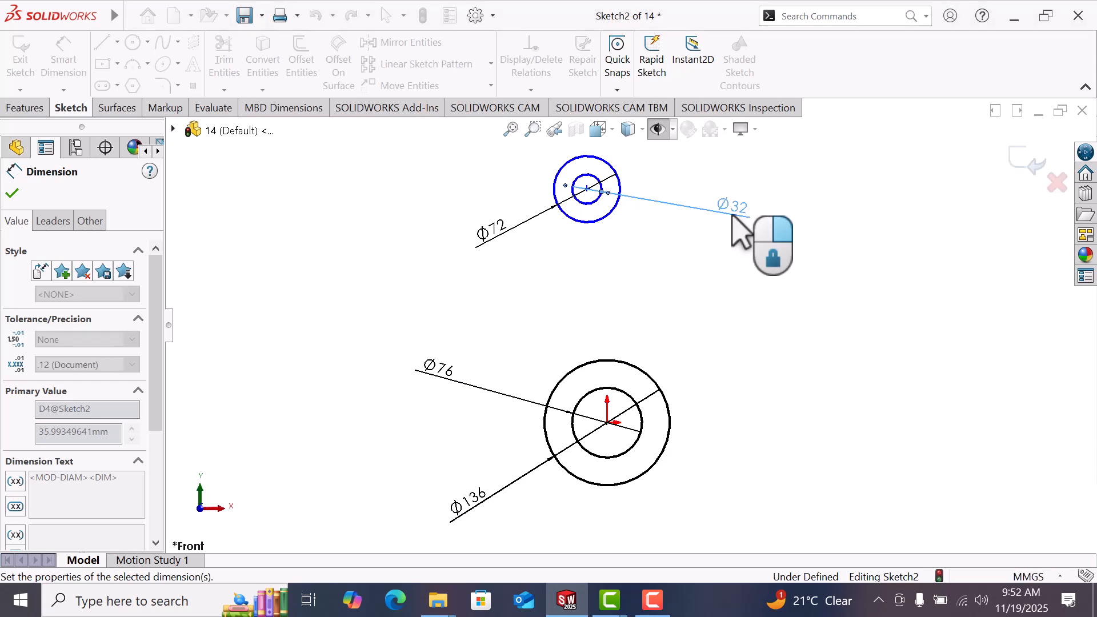
left_click(757, 329)
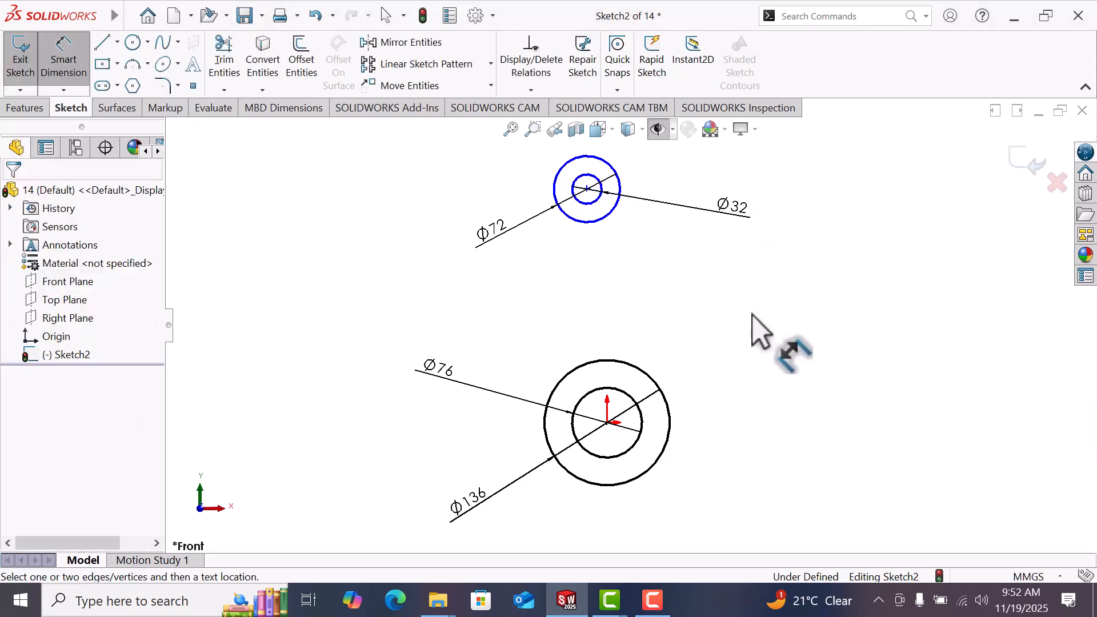
- Dimension the vertical distance between the origin and the upper circles' center to 224 mm
left_click(607, 423)
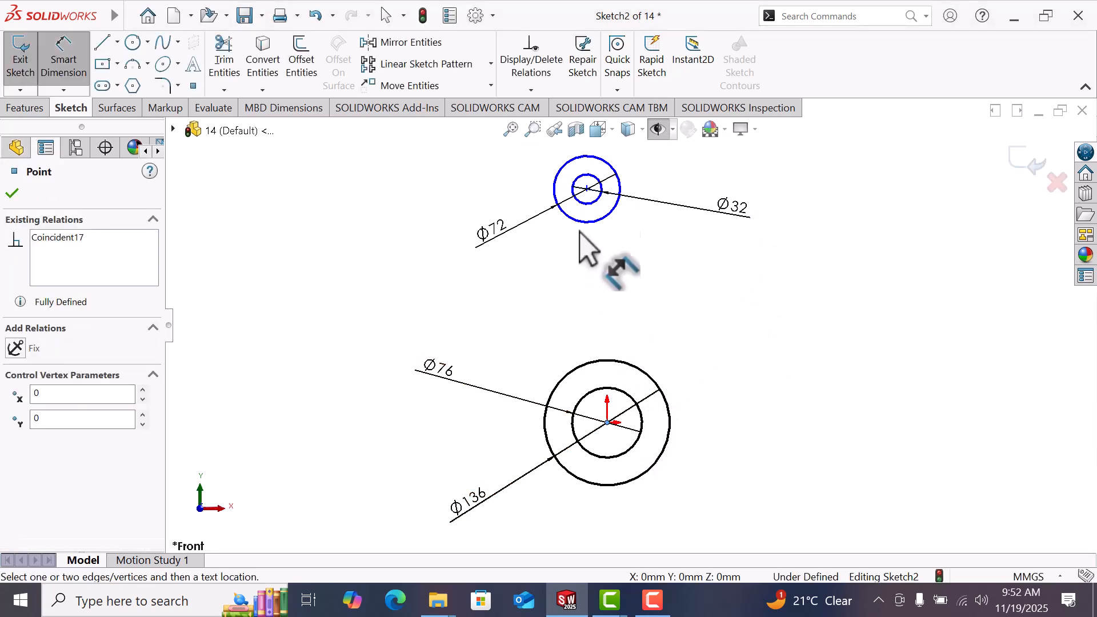
left_click(588, 189)
left_click(357, 251)
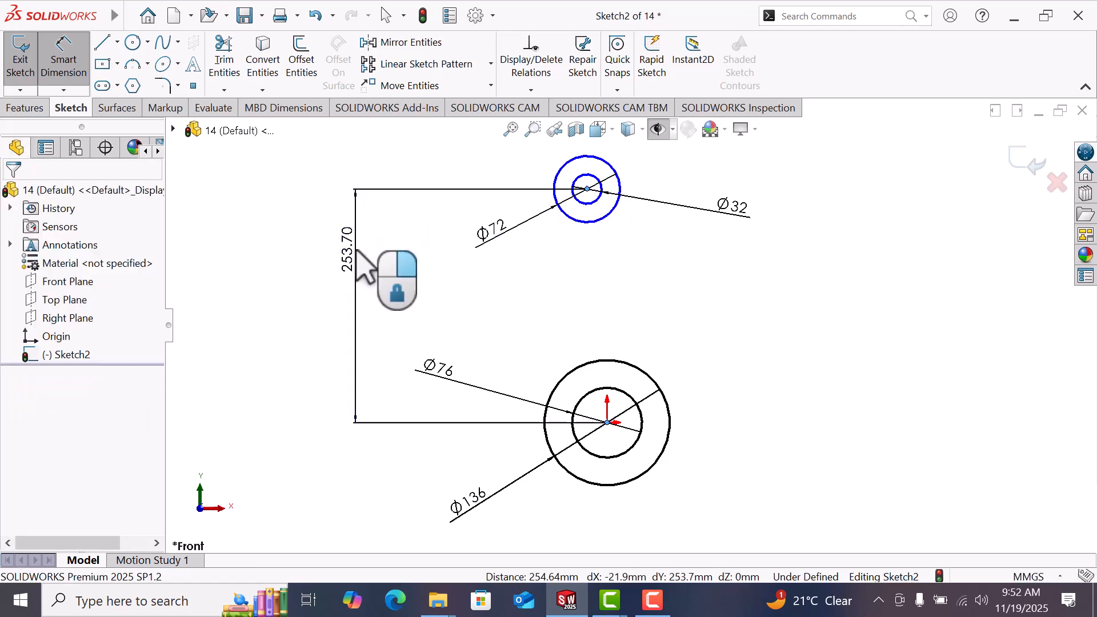
type("22")
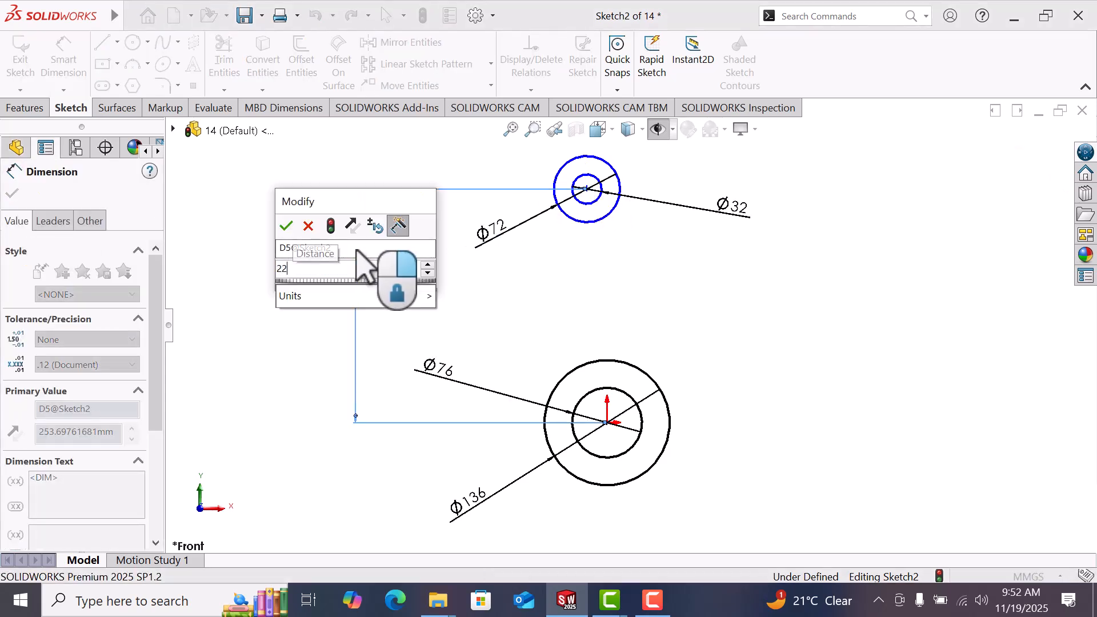
type("4")
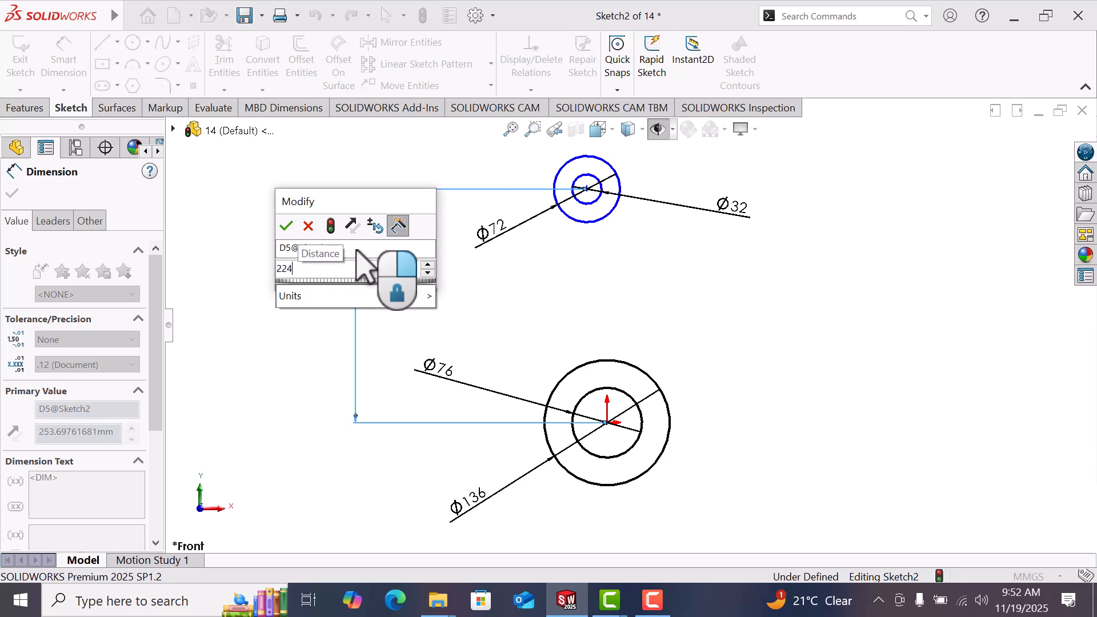
key("Return")
right_click(745, 331)
left_click(763, 333)
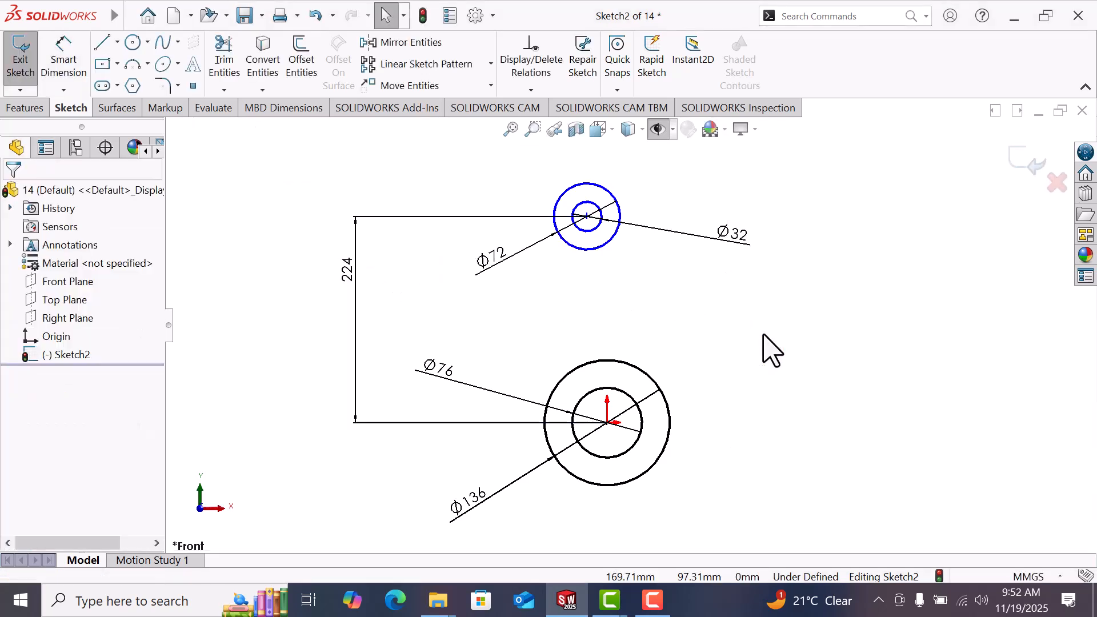
- Add a Vertical relation between the two circle centers and move the 72 mm diameter dimension to the upper left of its circle
left_click(609, 423)
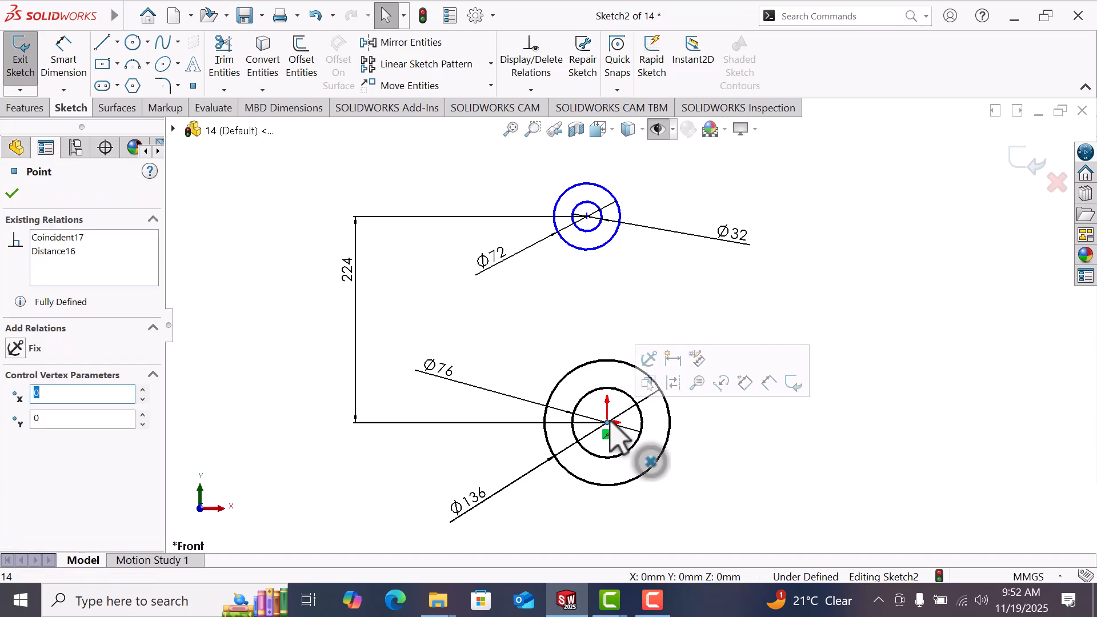
left_click(588, 218, "ctrl")
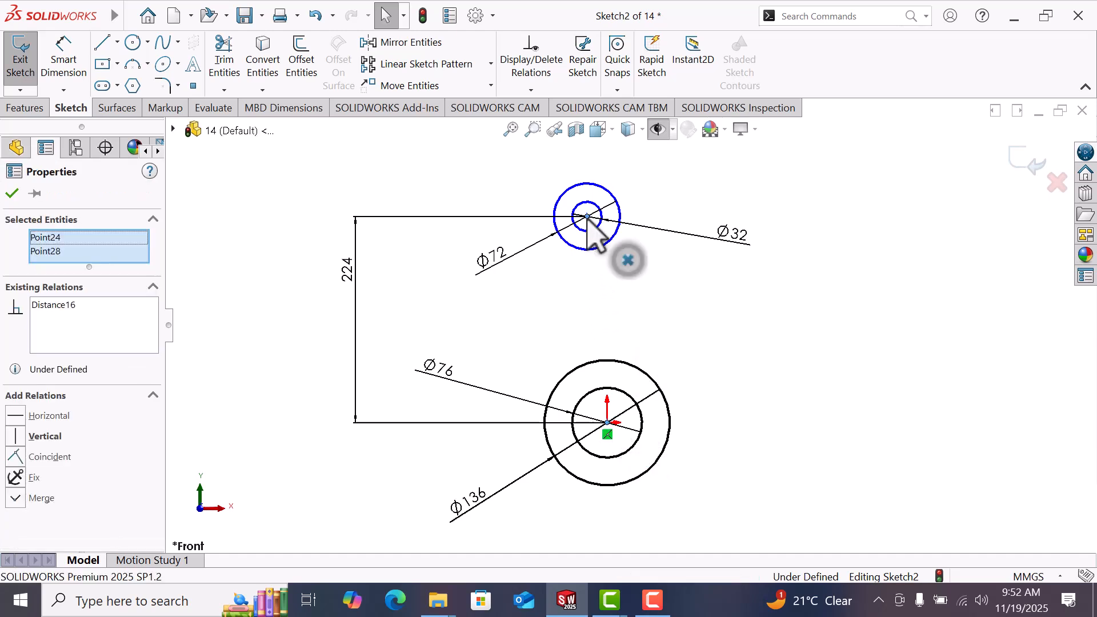
left_click(18, 436)
left_click(545, 317)
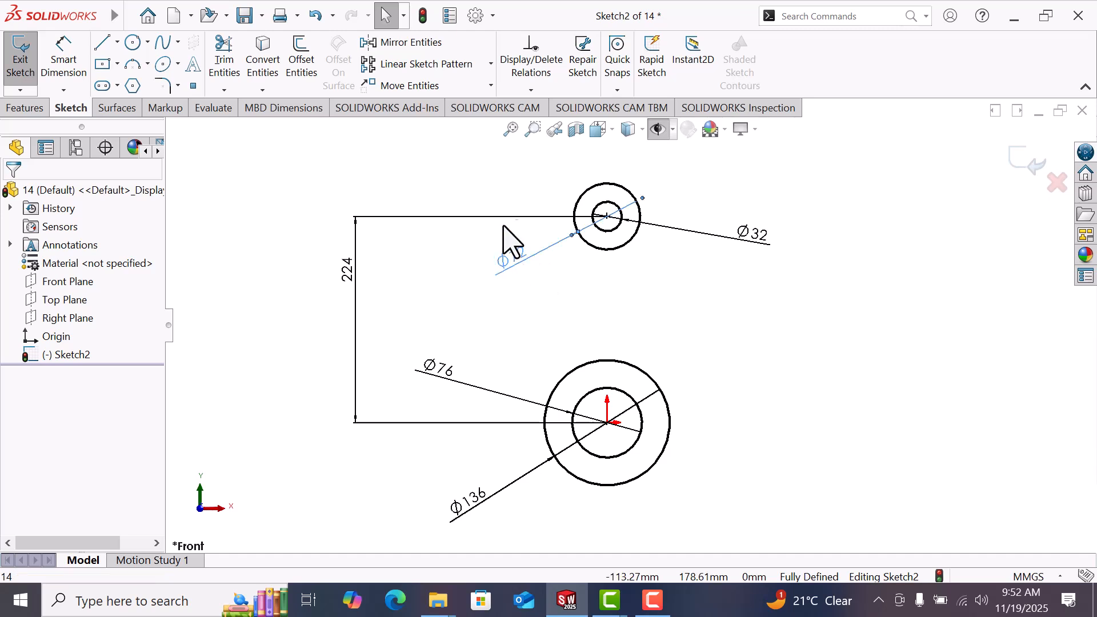
left_click(607, 215)
left_click(621, 289)
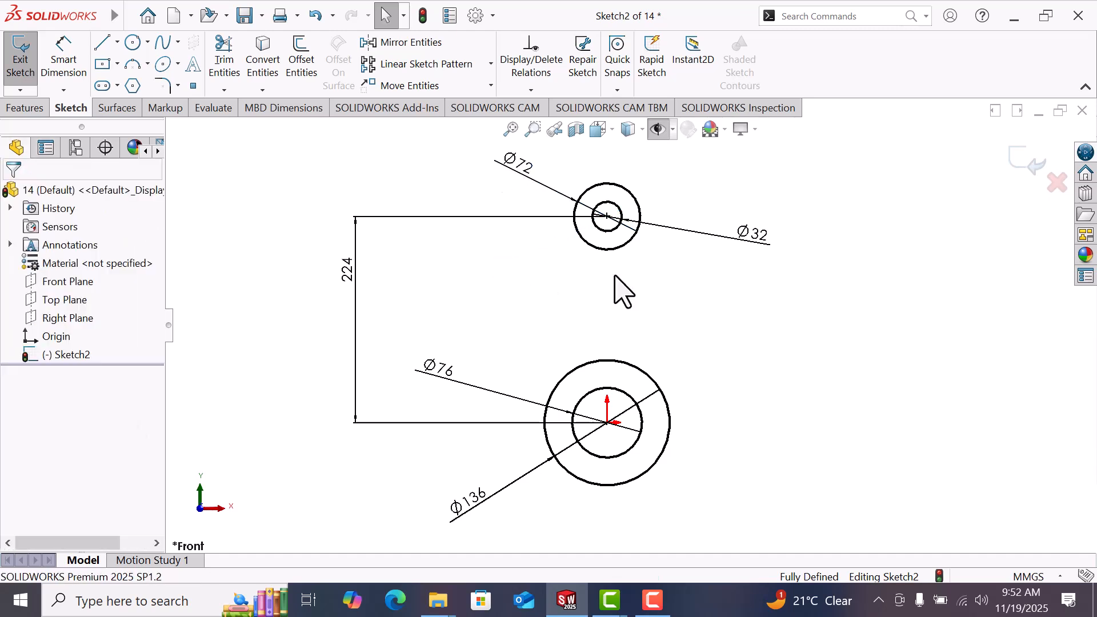
- Draw a vertical line from the left quadrant of the 72 mm circle down to just inside the 136 mm circle
left_click(103, 43)
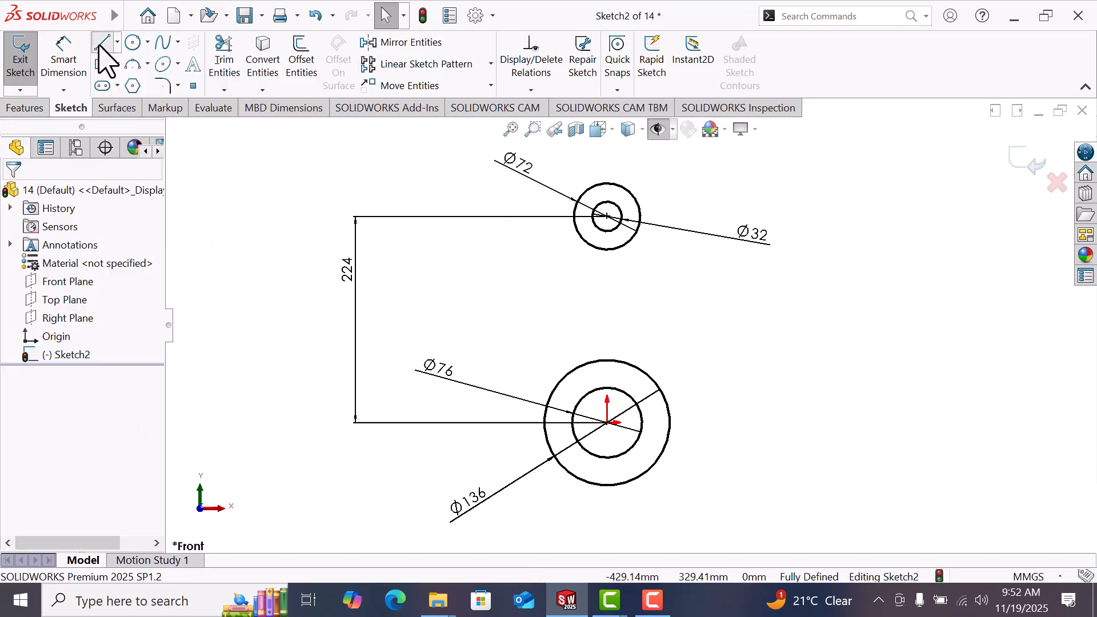
left_click(573, 216)
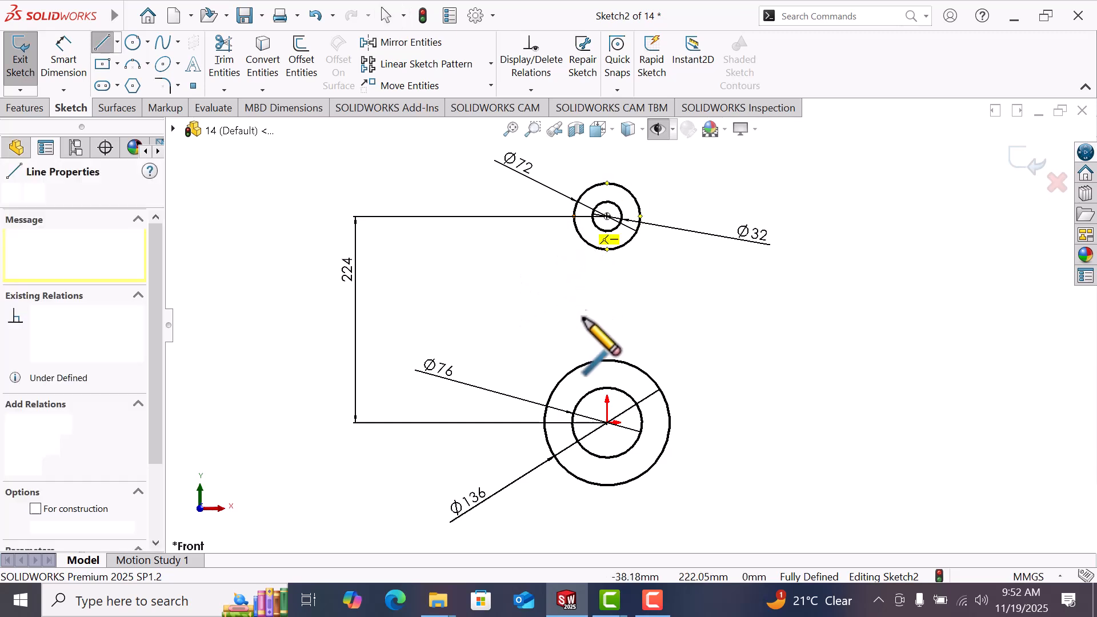
left_click(574, 384)
right_click(576, 385)
left_click(583, 394)
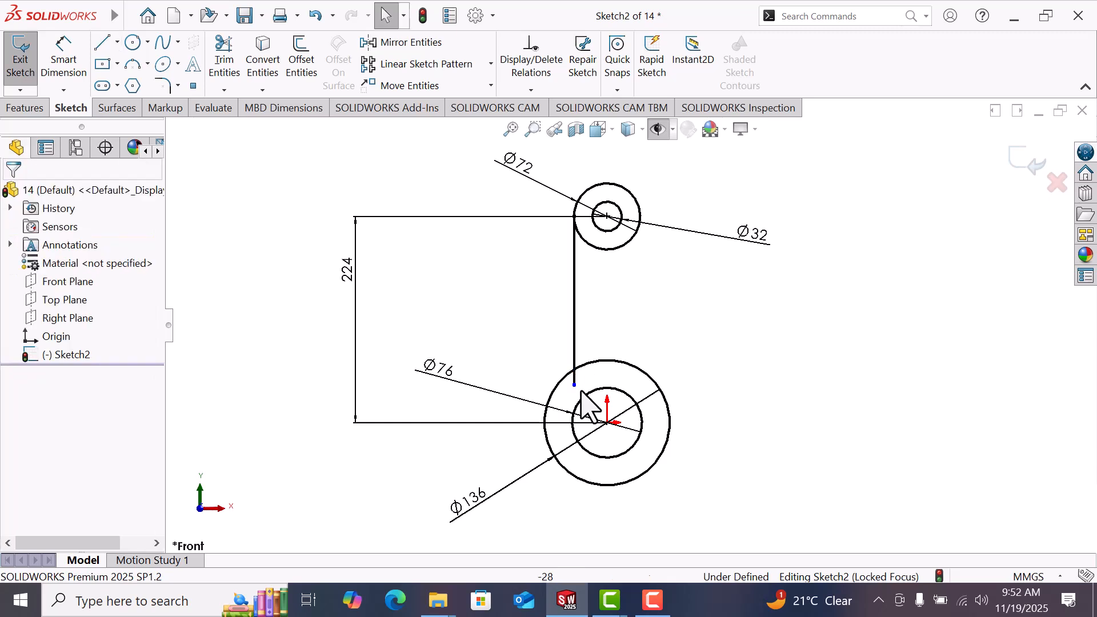
- Extend the lower end of the vertical side line so that it ends on the 136 mm circle
mouse_move(577, 387)
left_mouse_down()
mouse_move(580, 355)
mouse_move(575, 370)
left_mouse_up()
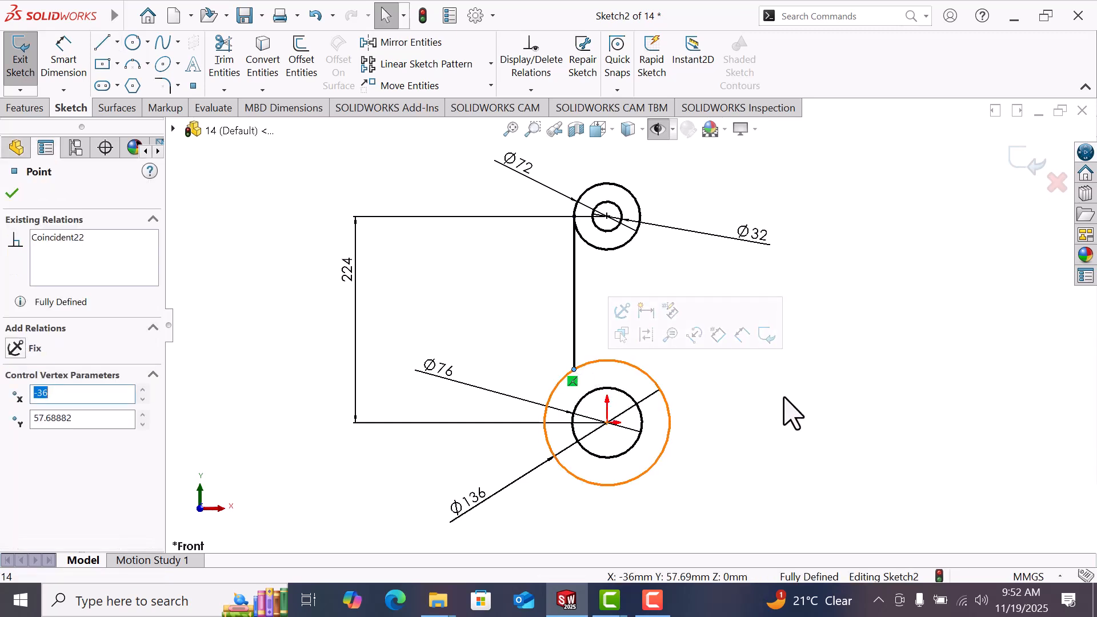
left_click(794, 416)
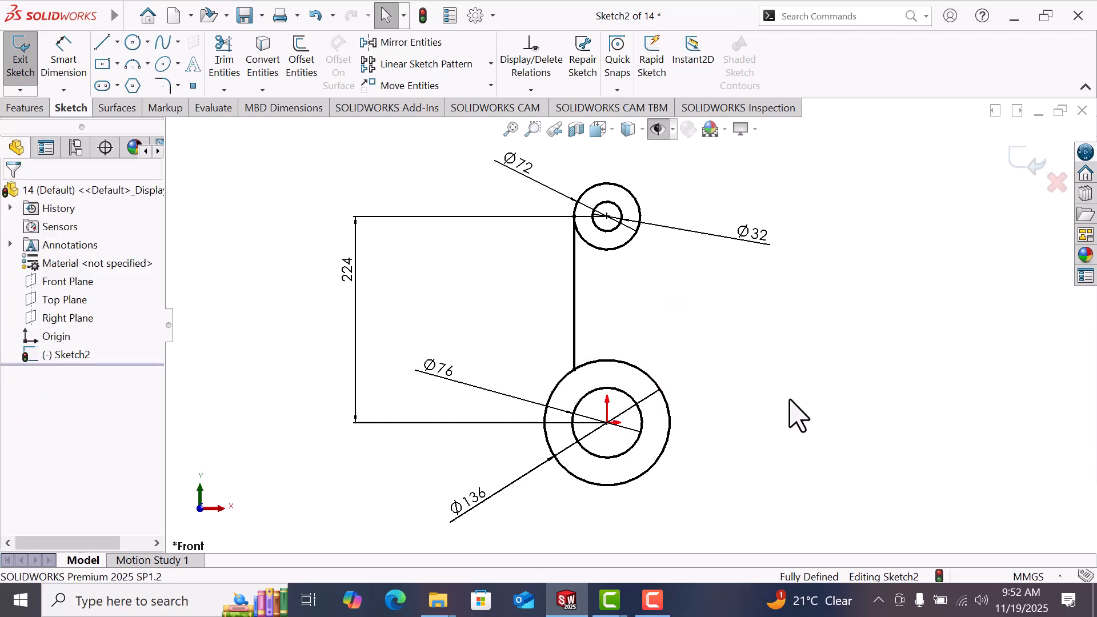
- Draw a vertical construction line from the top of the 72 mm circle to the bottom of the 136 mm circle
left_click(99, 45)
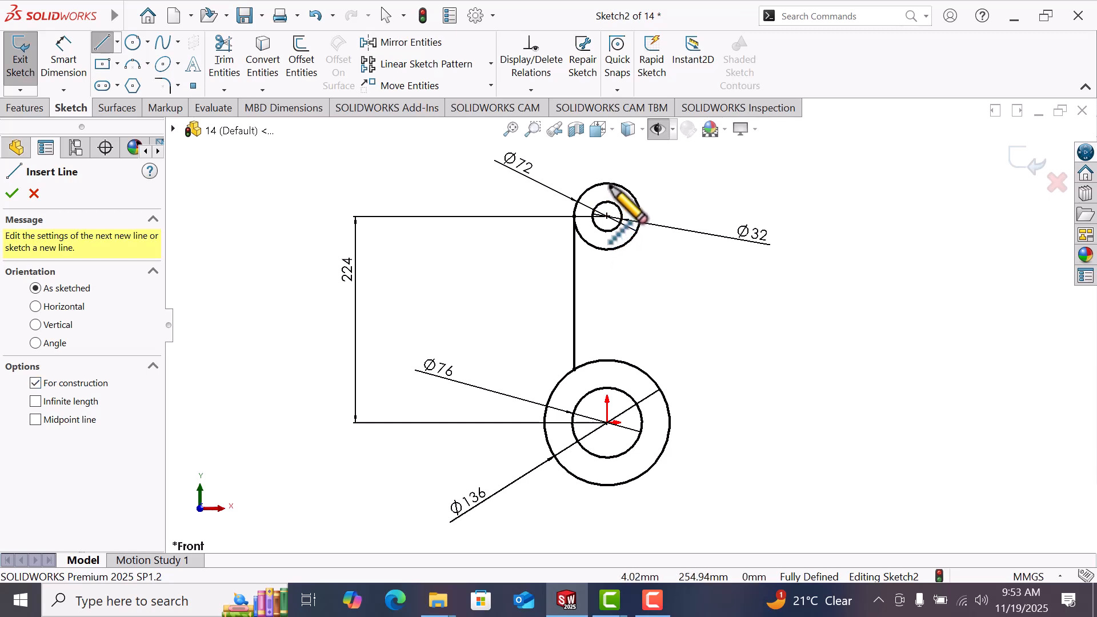
left_click(607, 183)
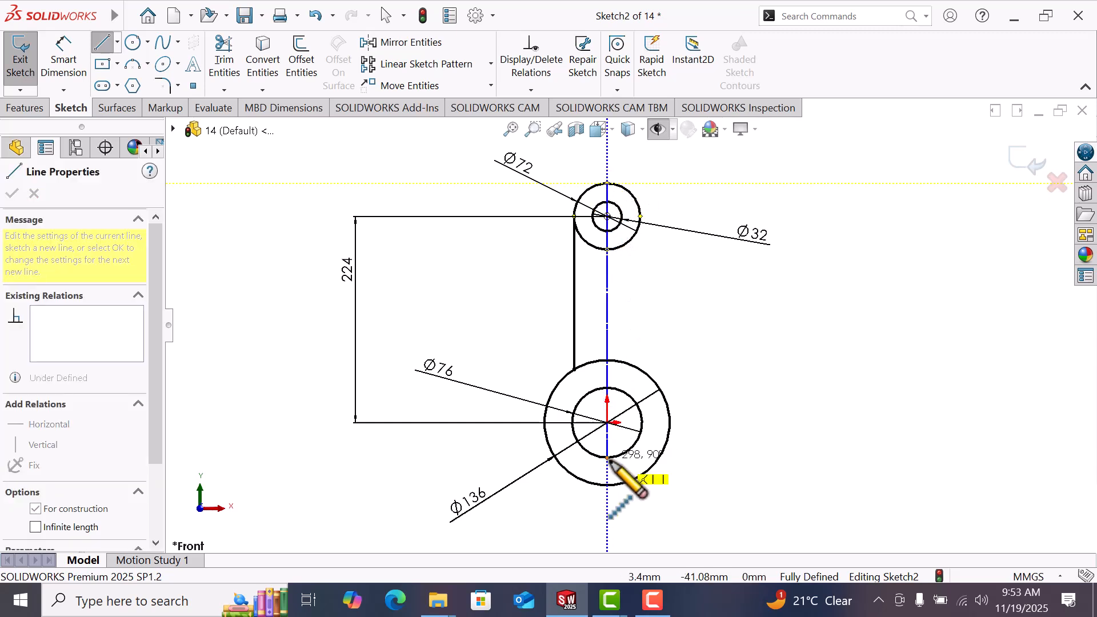
left_click(607, 484)
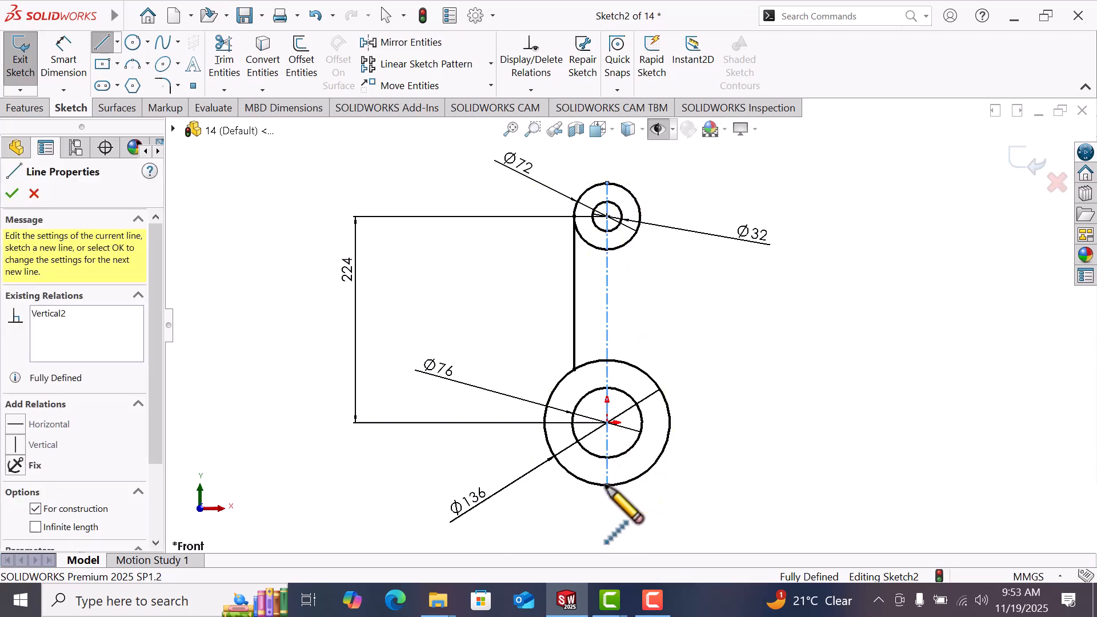
right_click(609, 487)
left_click(651, 398)
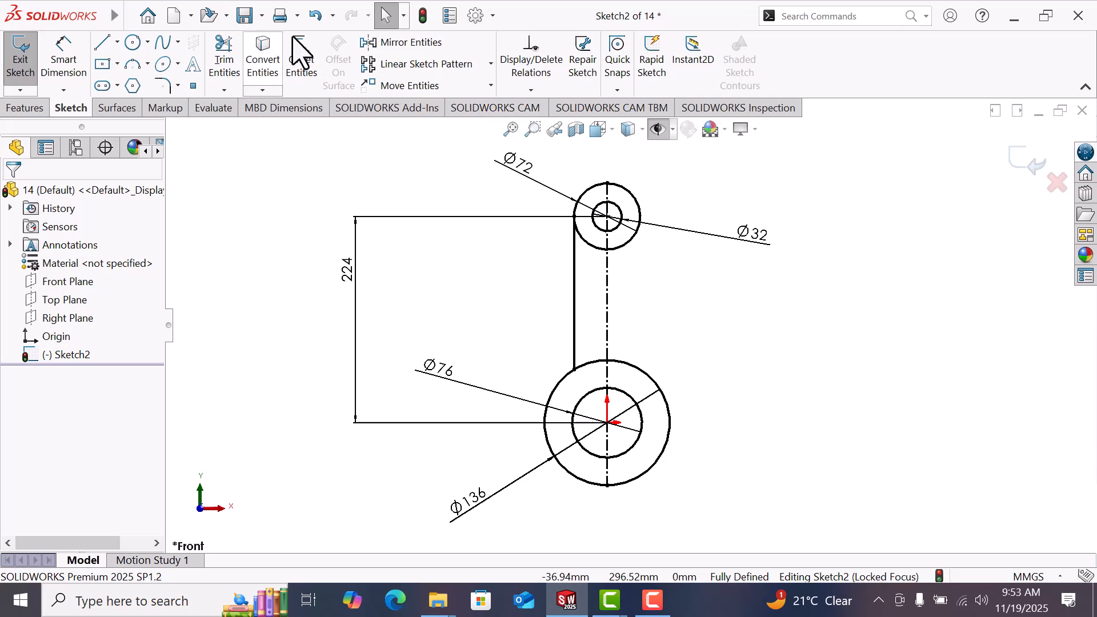
- Mirror the vertical side line about the vertical construction line, keeping the original
left_click(414, 43)
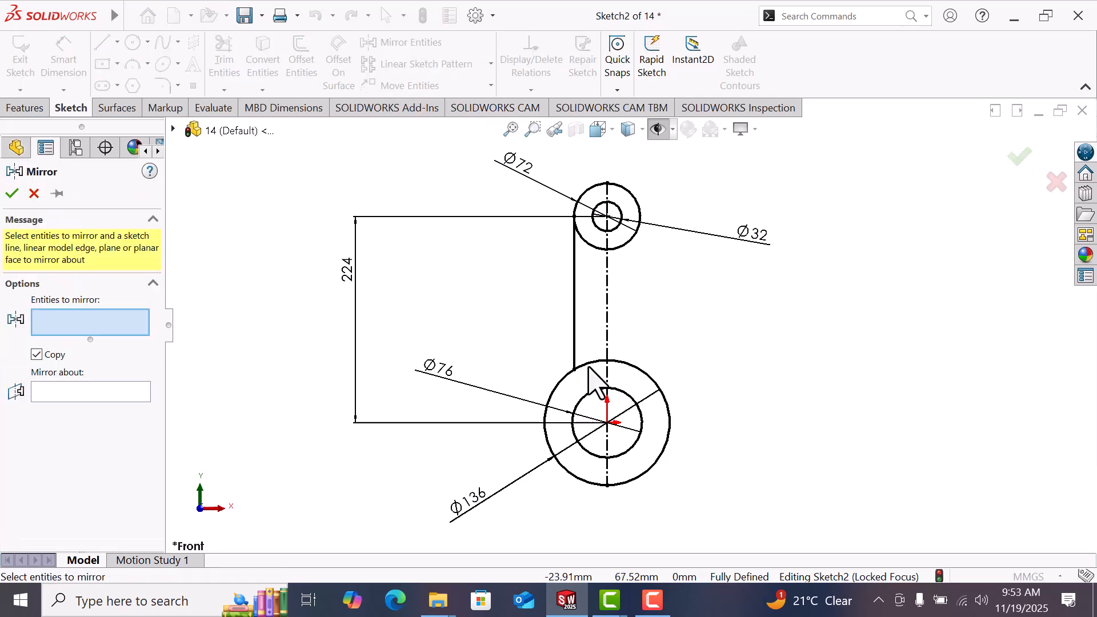
left_click(574, 303)
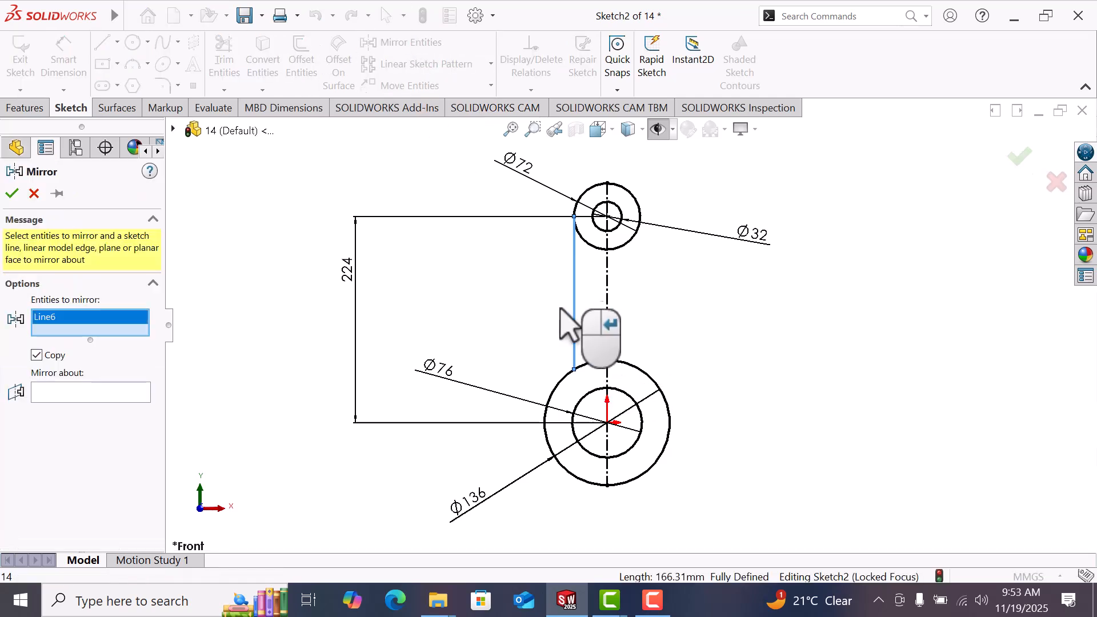
left_click(114, 394)
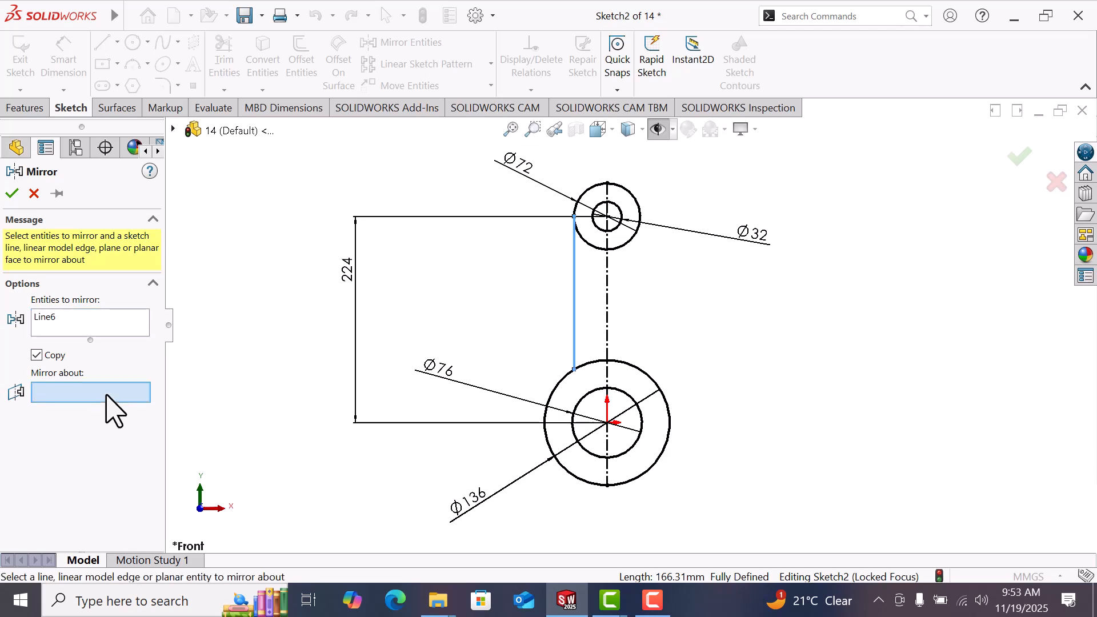
left_click(607, 298)
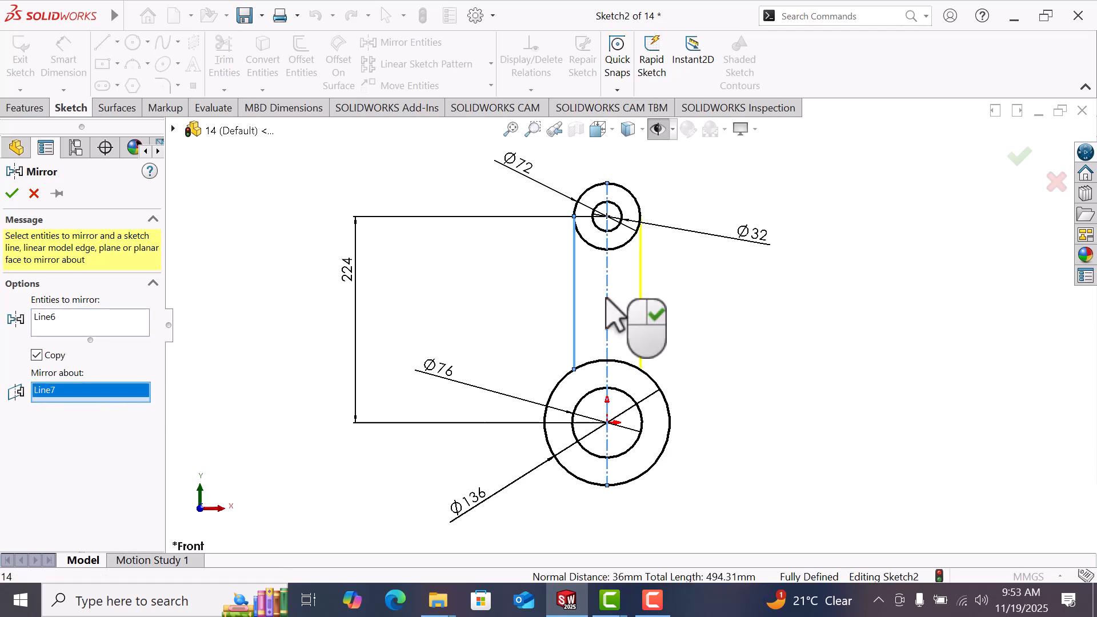
left_click(12, 194)
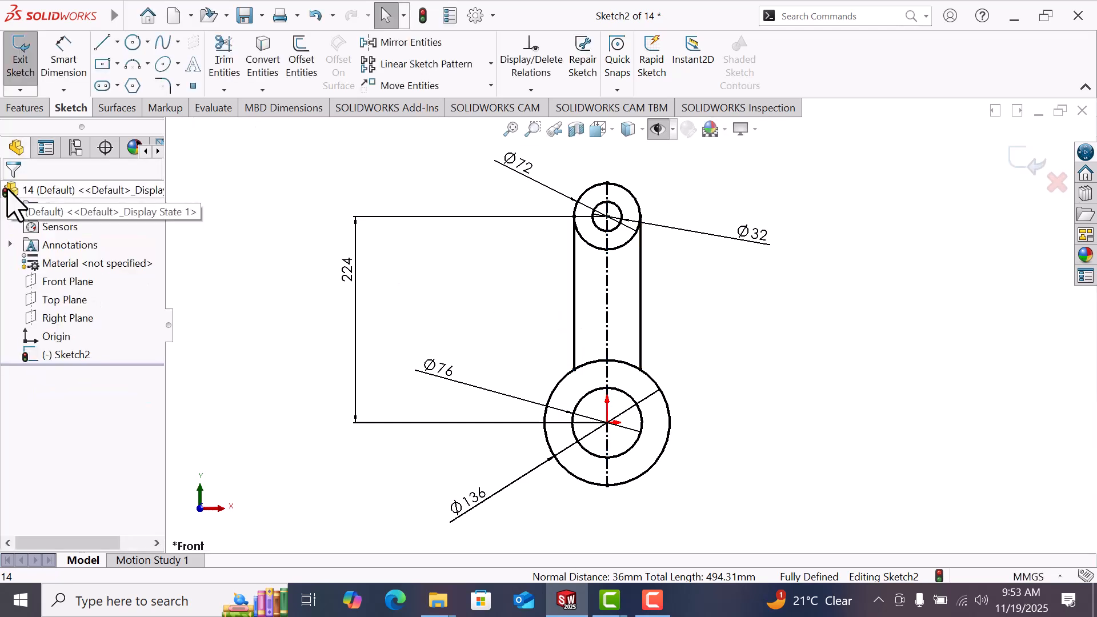
- Draw a horizontal construction line through the origin and stretch its right end until the line is about 494 mm long
left_click(99, 45)
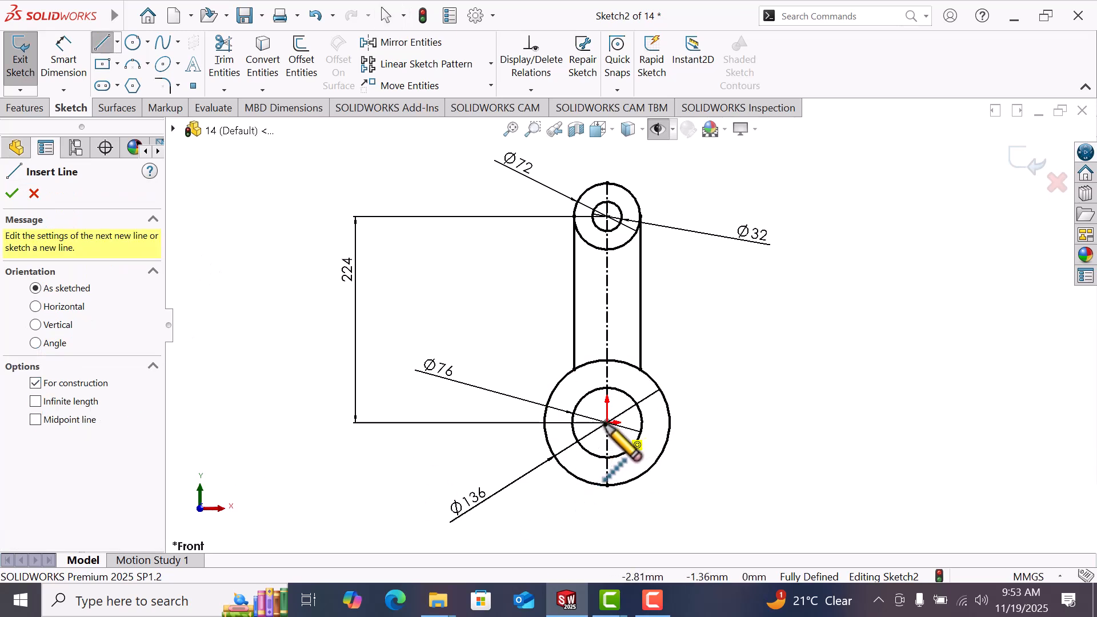
left_click(485, 422)
left_click(607, 423)
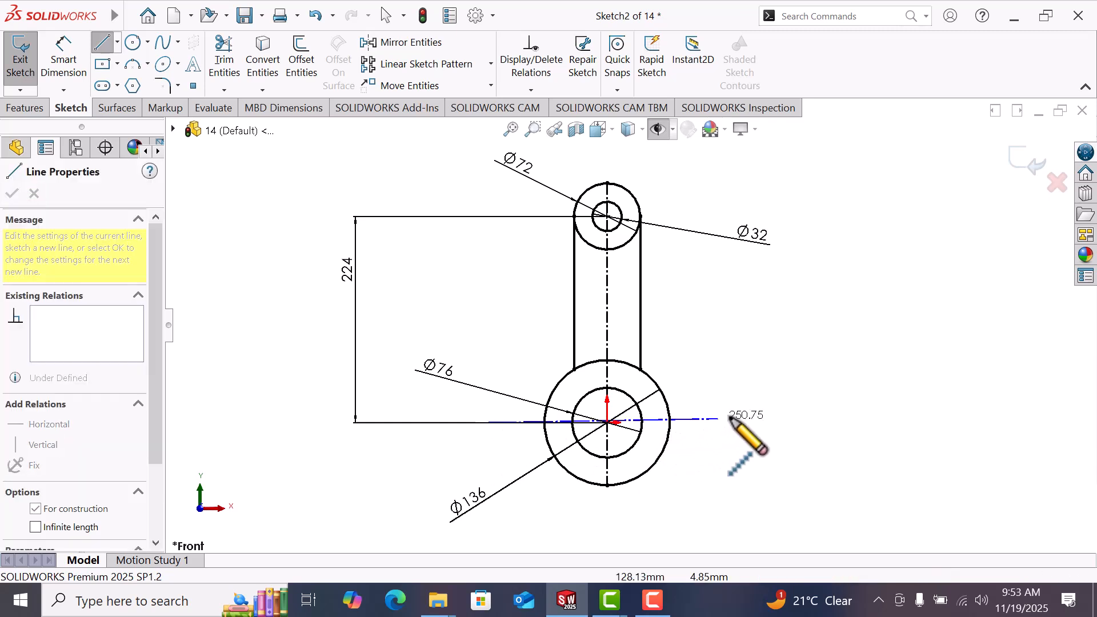
left_click(807, 422)
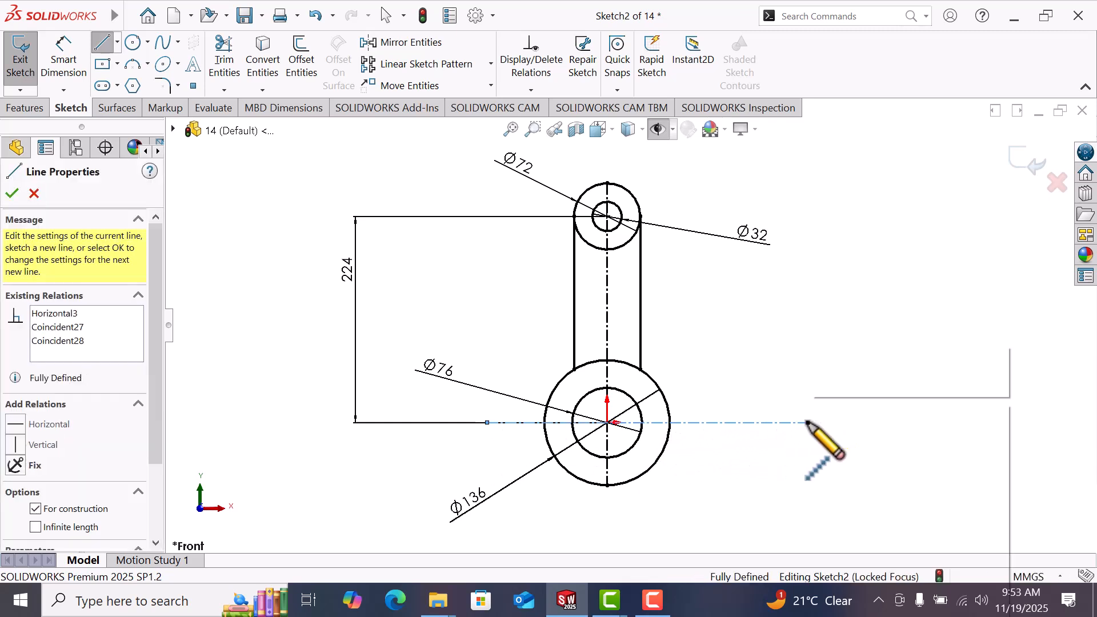
right_click(807, 422)
left_click(851, 418)
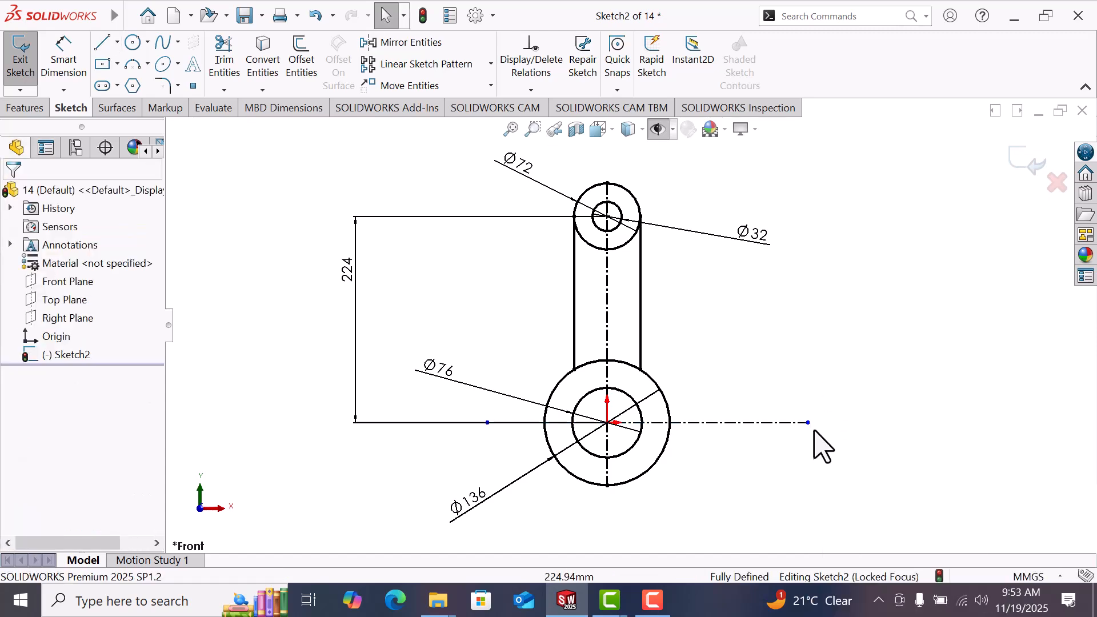
left_click_drag(808, 423, 942, 423)
left_click(858, 465)
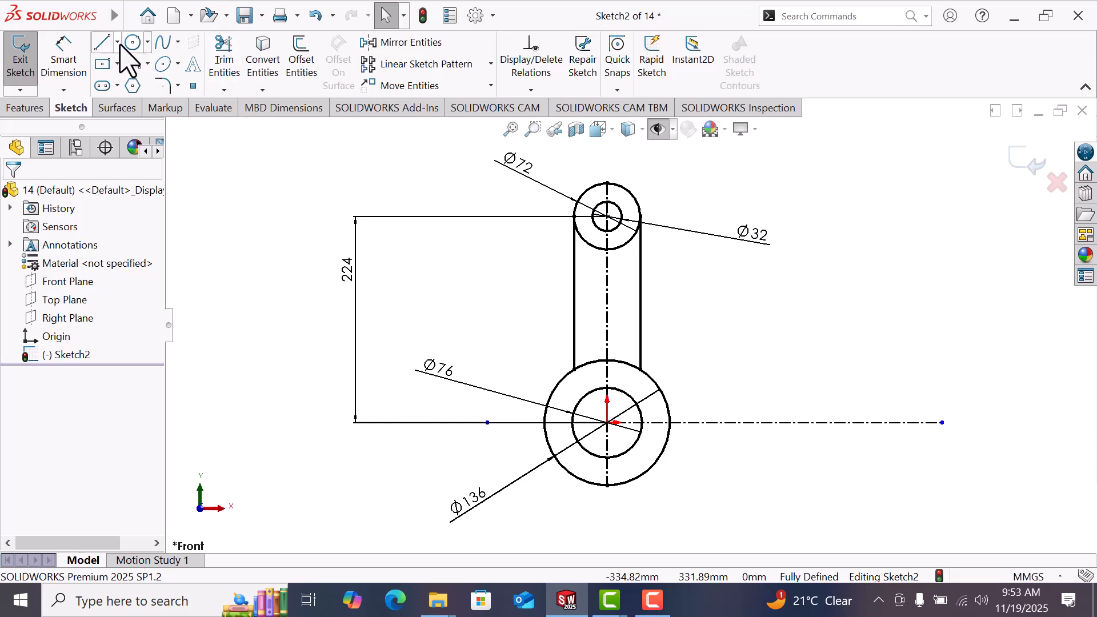
- Draw an inclined construction line from the origin up to the right, ending above the horizontal construction line
left_click(102, 42)
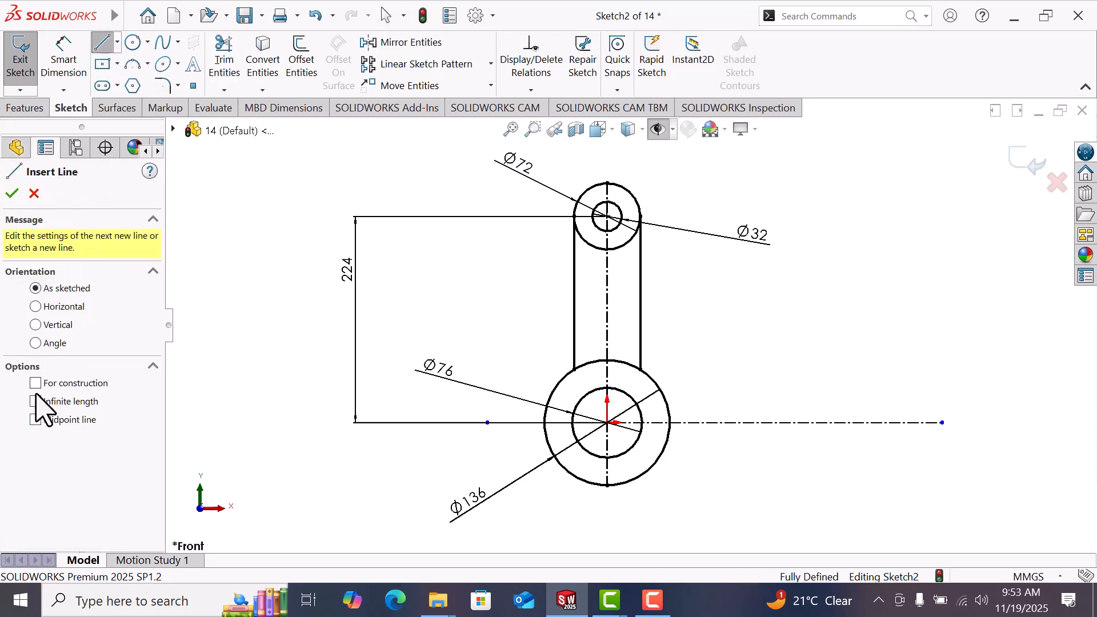
left_click(36, 384)
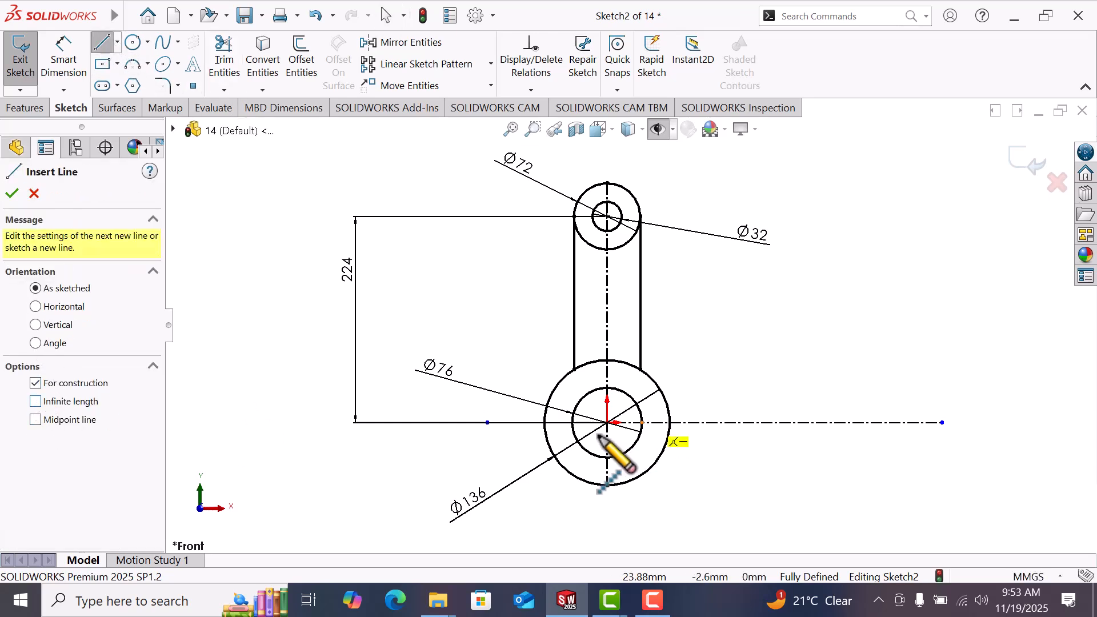
left_click(607, 422)
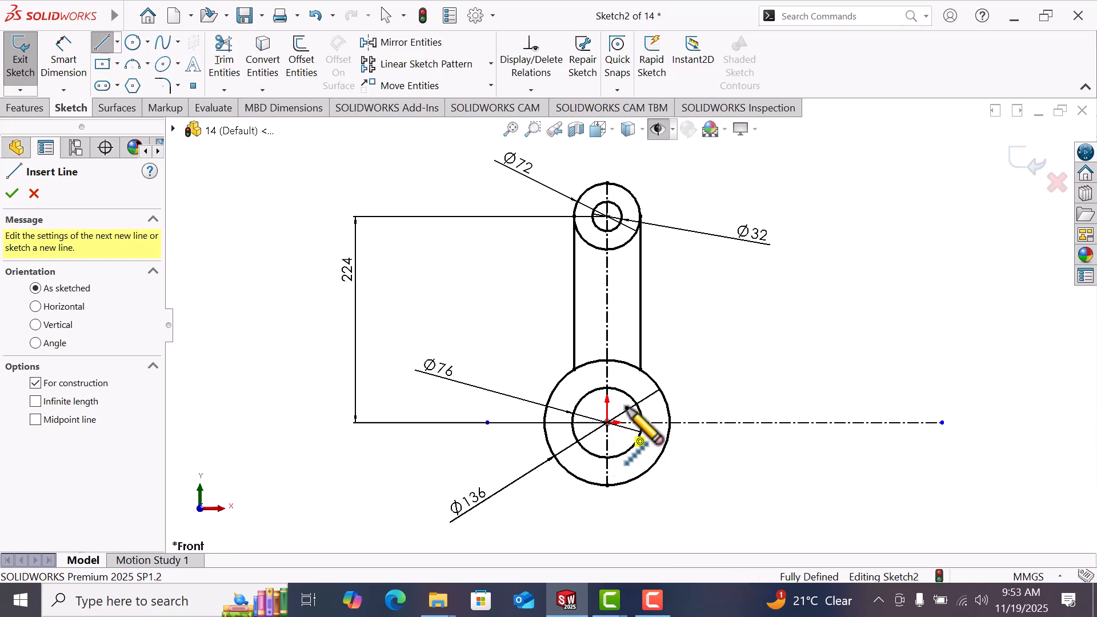
left_click(809, 276)
right_click(810, 276)
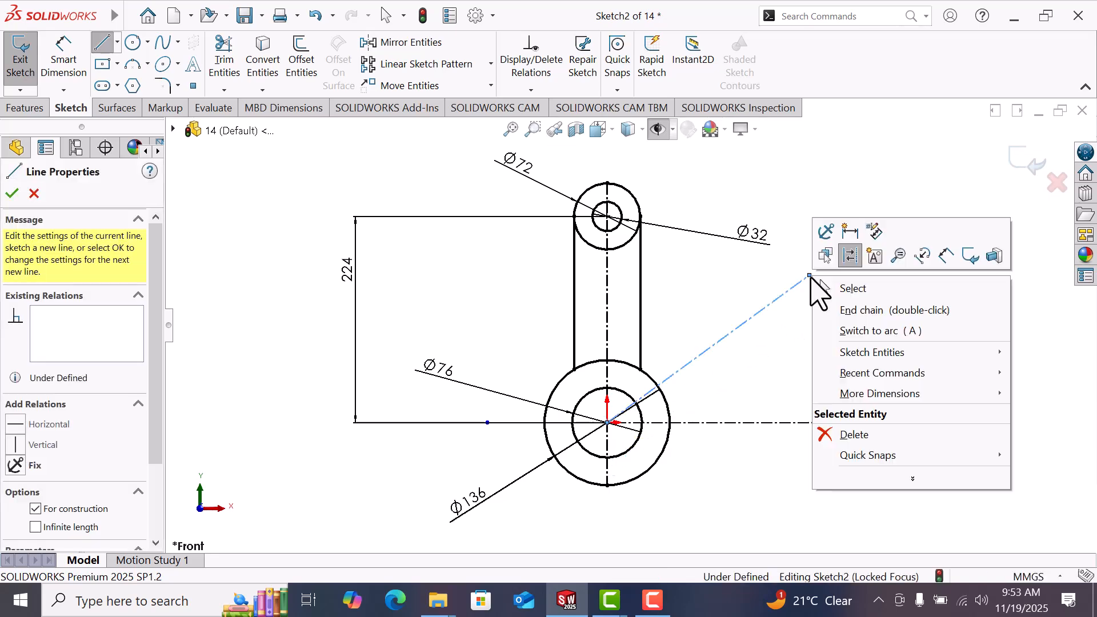
left_click(856, 288)
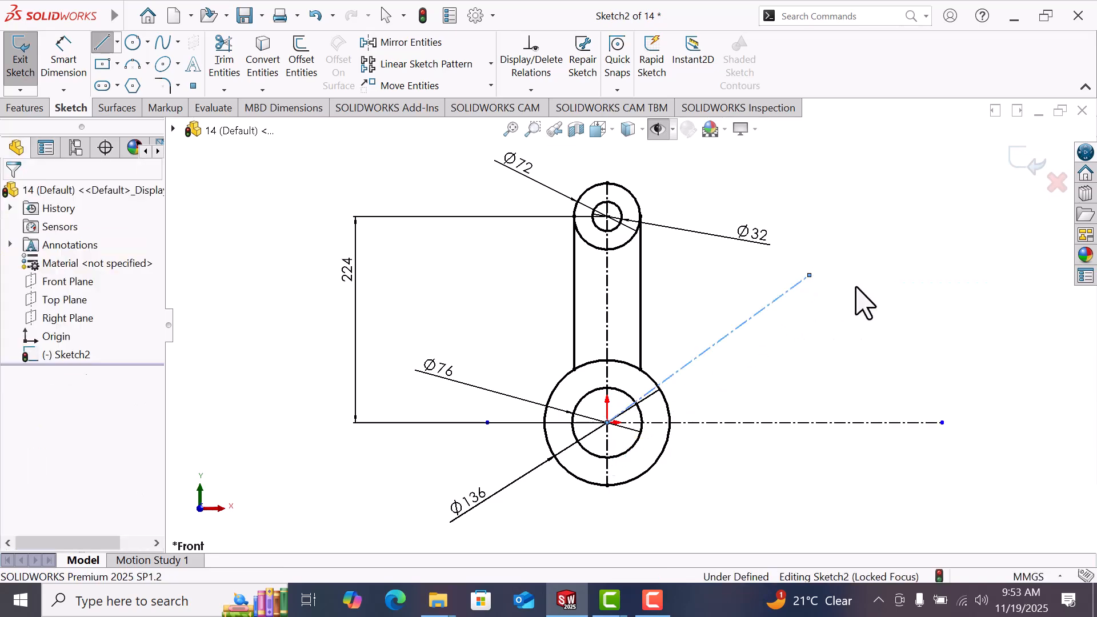
- Draw a second, flatter construction line from the origin, about 282 mm long at about 19° above the horizontal
left_click(99, 46)
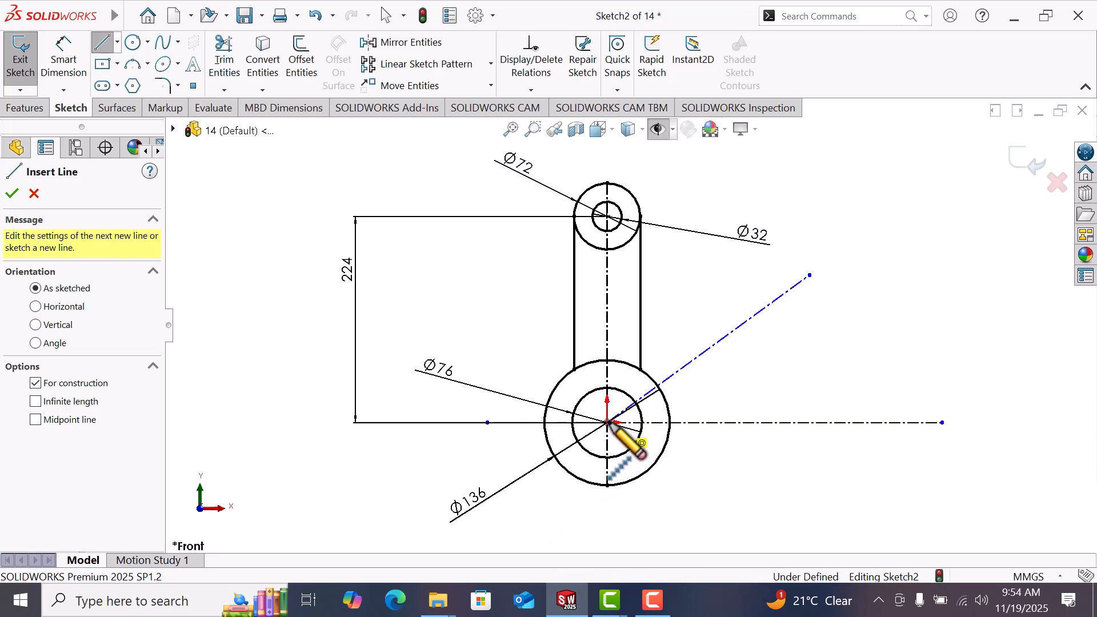
left_click(608, 422)
left_click(853, 339)
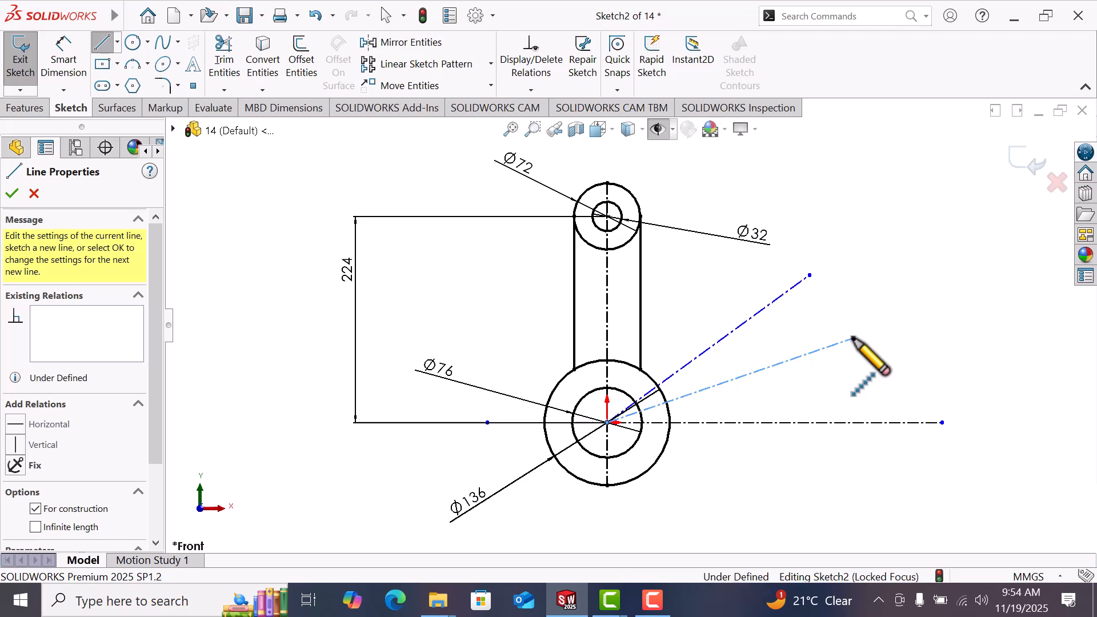
right_click(855, 340)
left_click(895, 352)
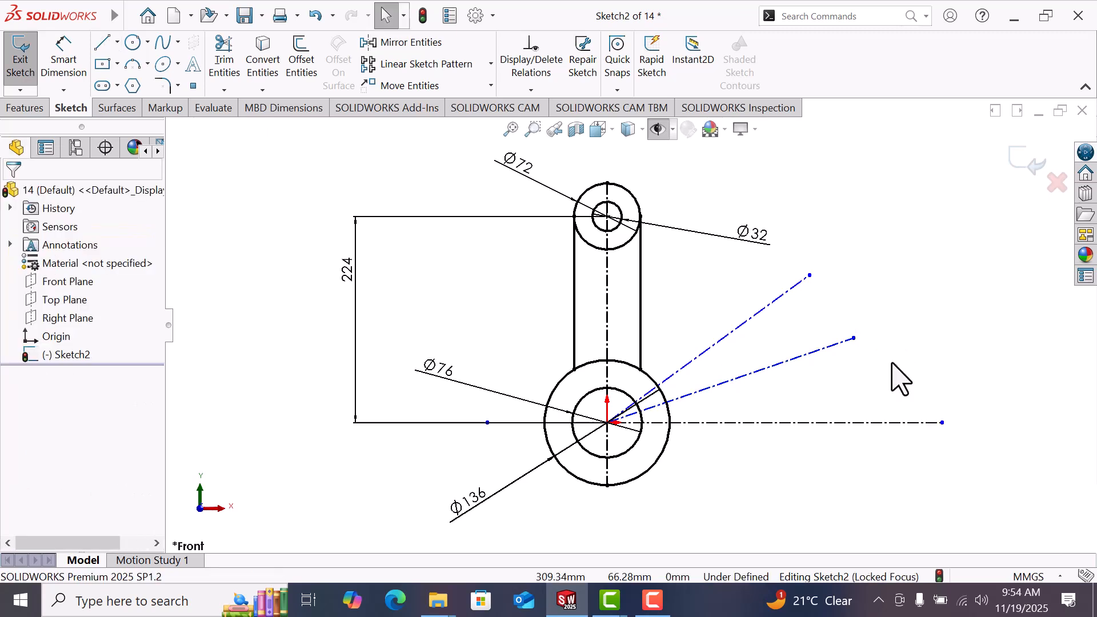
- Dimension the angle between the two inclined construction lines to 30°
left_click(67, 58)
scroll(845, 306, "down", 3)
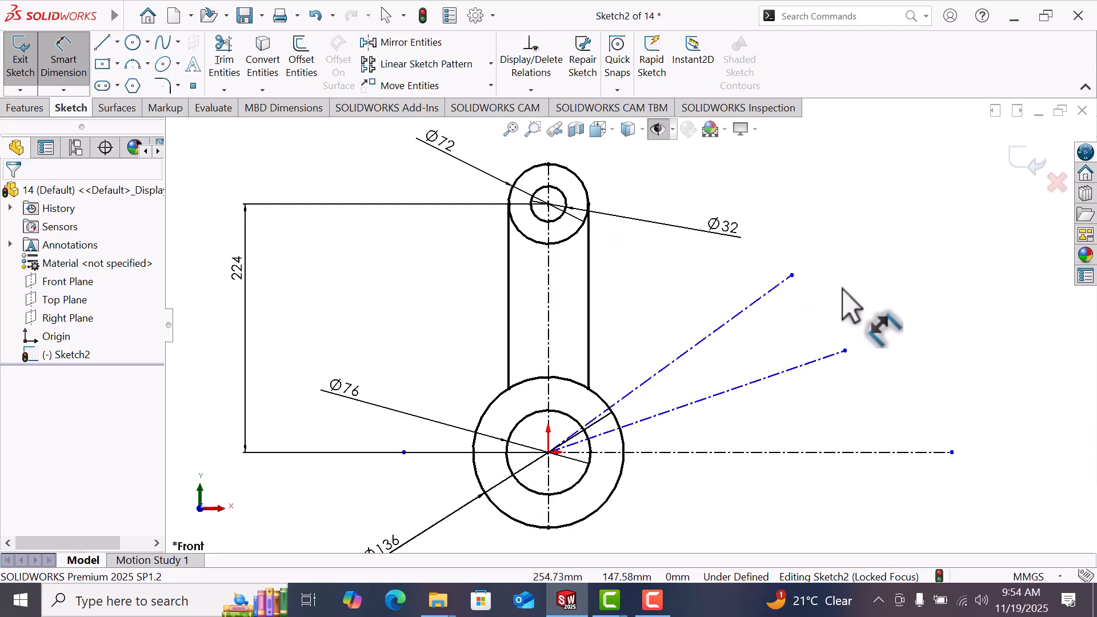
left_click(733, 402)
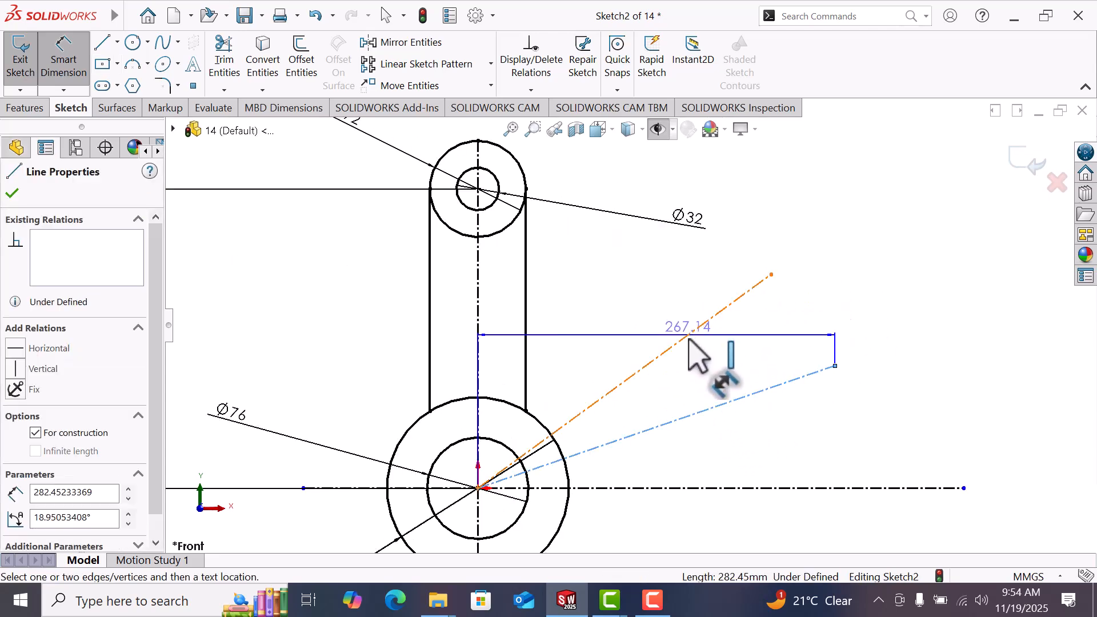
left_click(692, 333)
left_click(742, 341)
type("30")
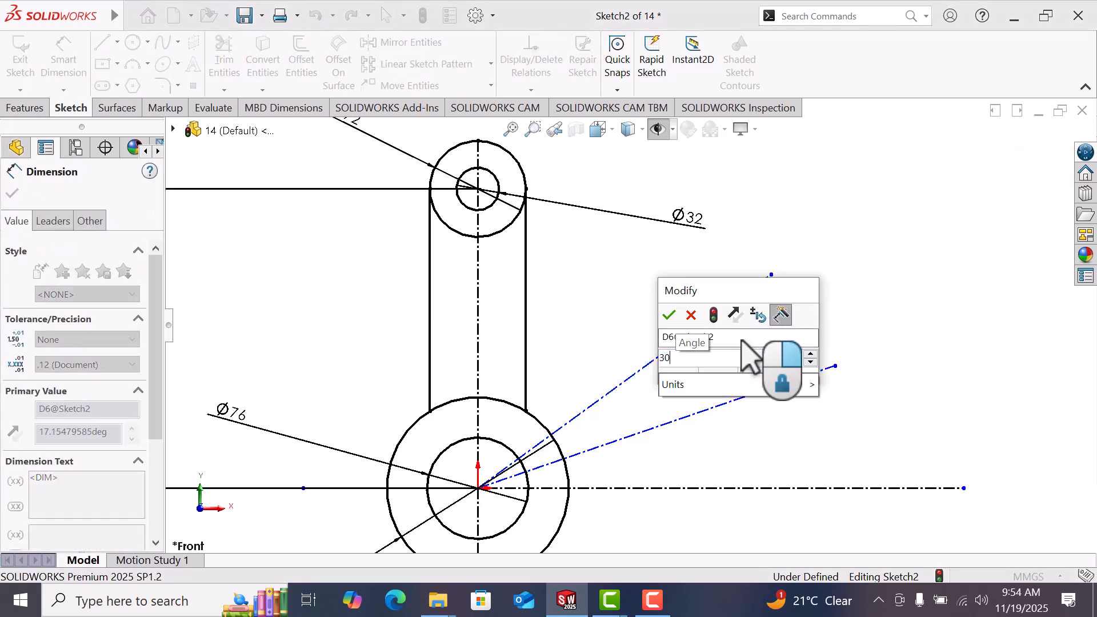
key("Return")
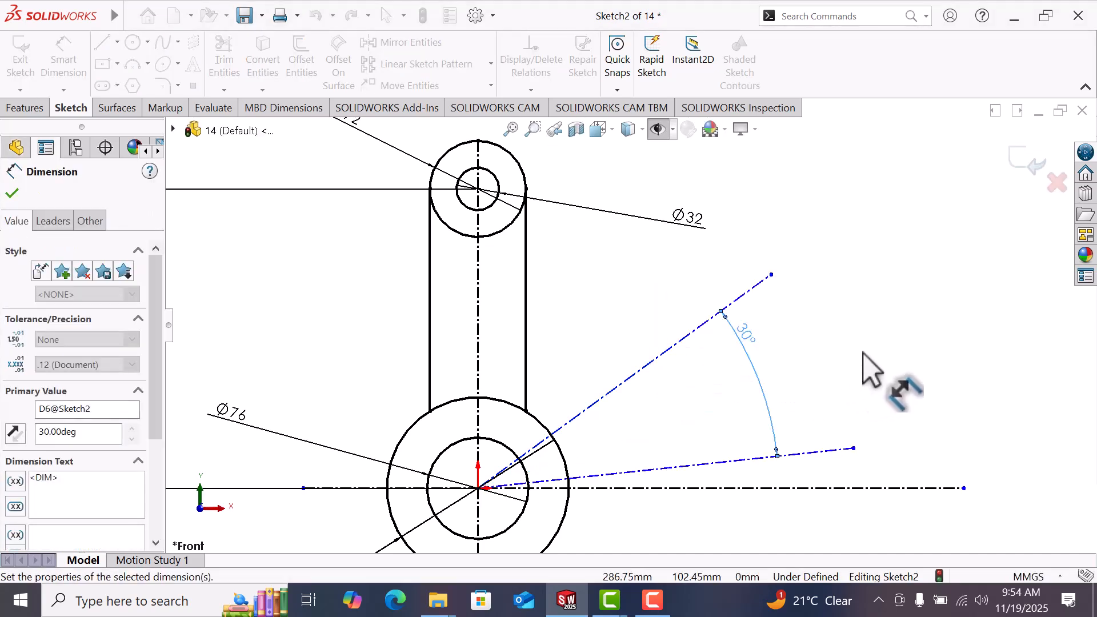
left_click(862, 354)
- Dimension the angle between the lower inclined construction line and the horizontal construction line to 30°
left_click(826, 451)
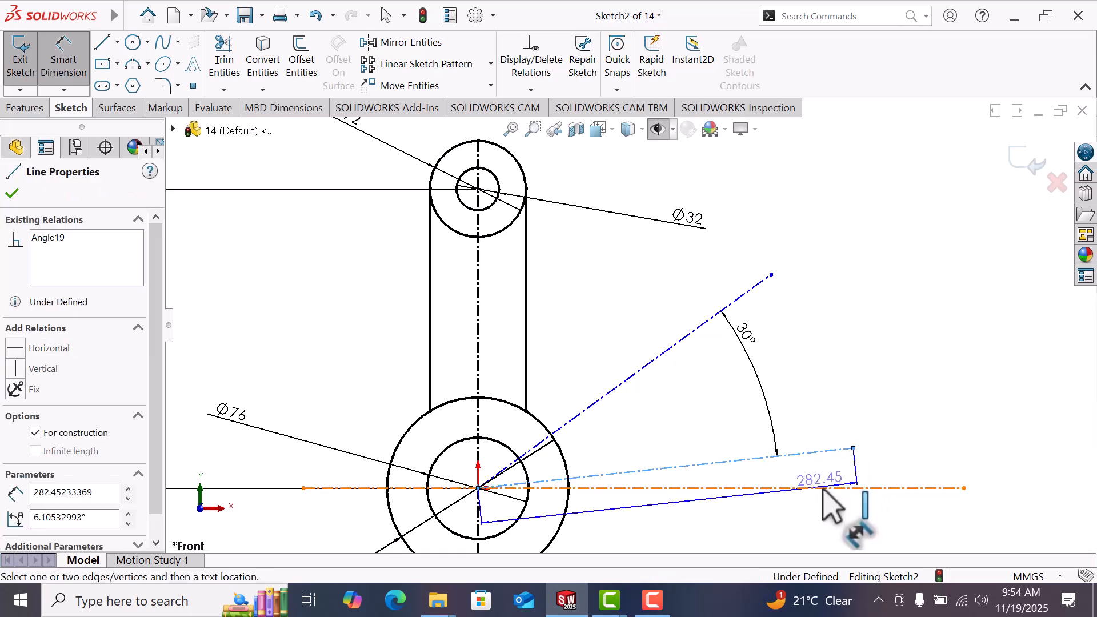
left_click(860, 488)
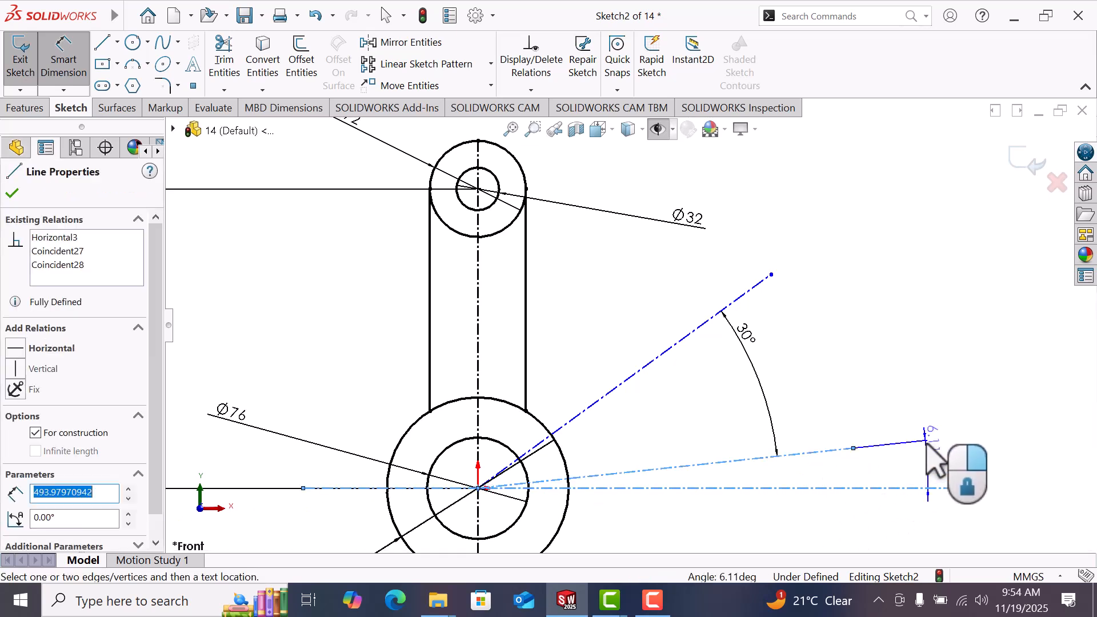
left_click(927, 446)
type("30")
key("Return")
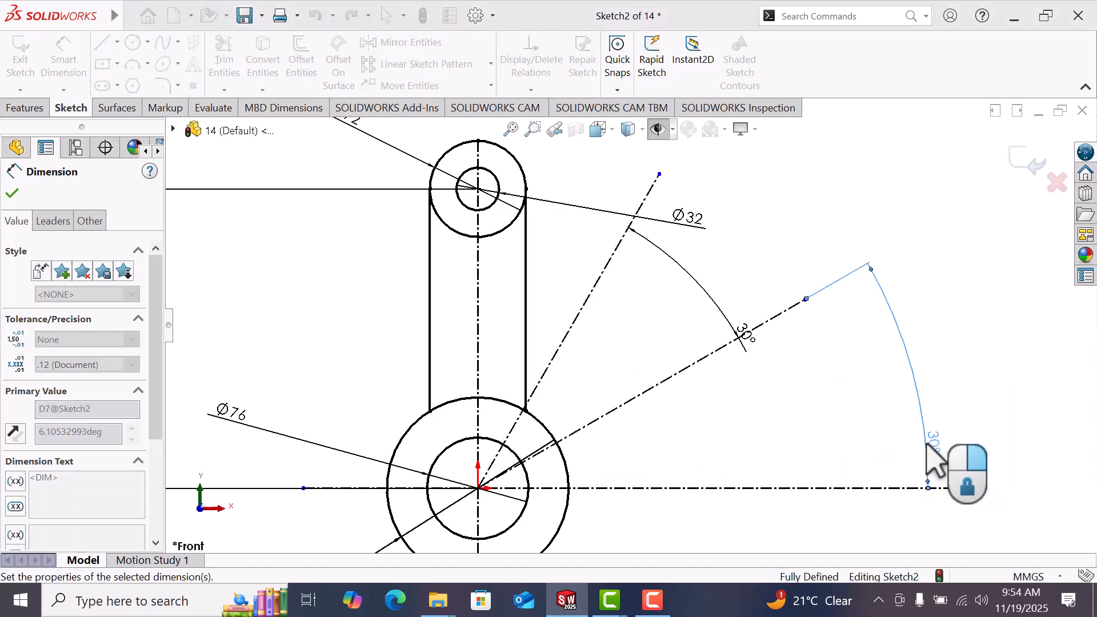
right_click(916, 252)
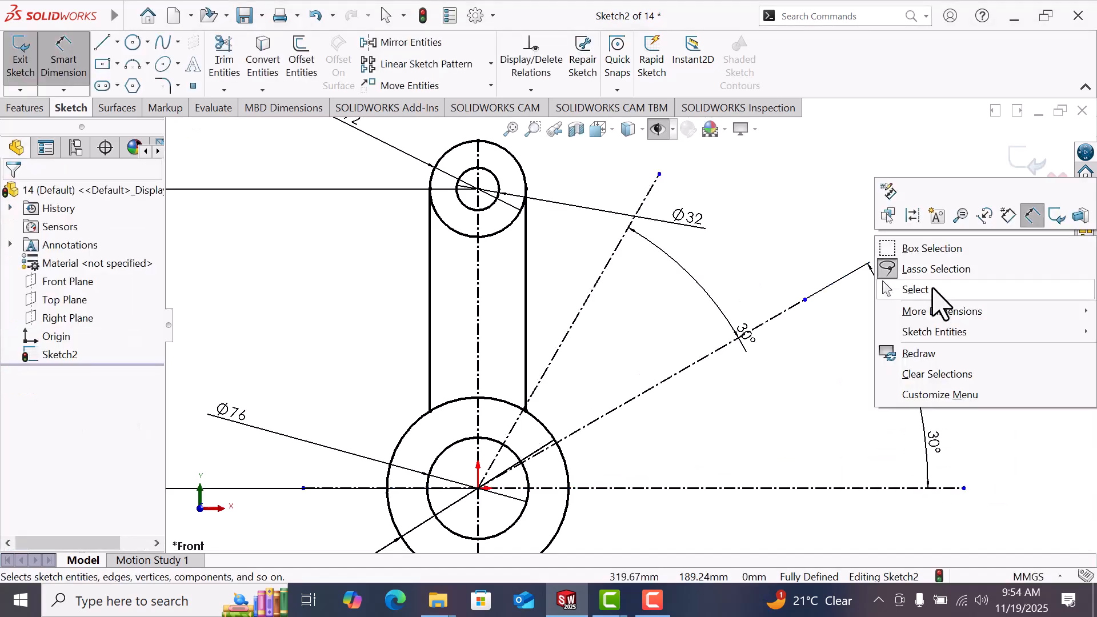
left_click(933, 289)
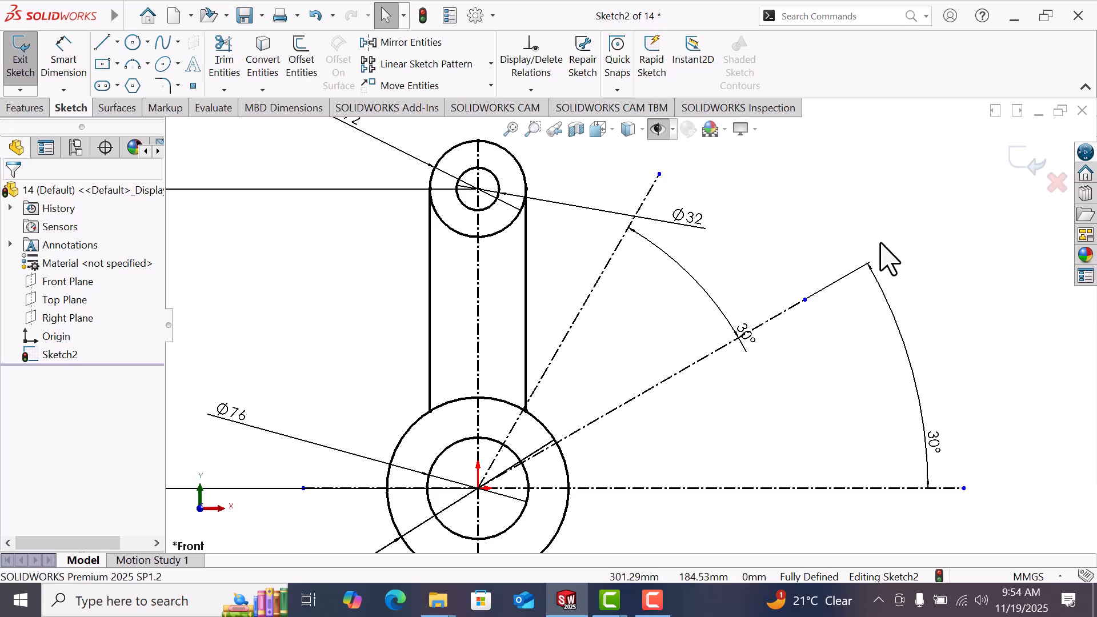
- Stretch the lower inclined construction line outward along its direction to an endpoint at about X 293, Y 169 mm
scroll(875, 256, "up", 2)
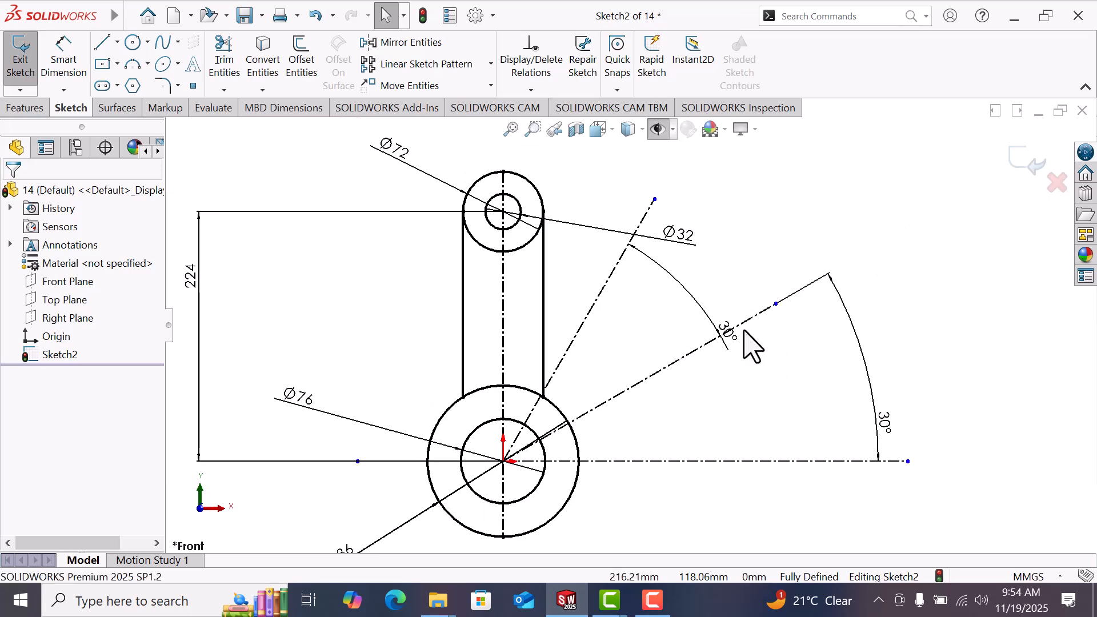
left_click(829, 275)
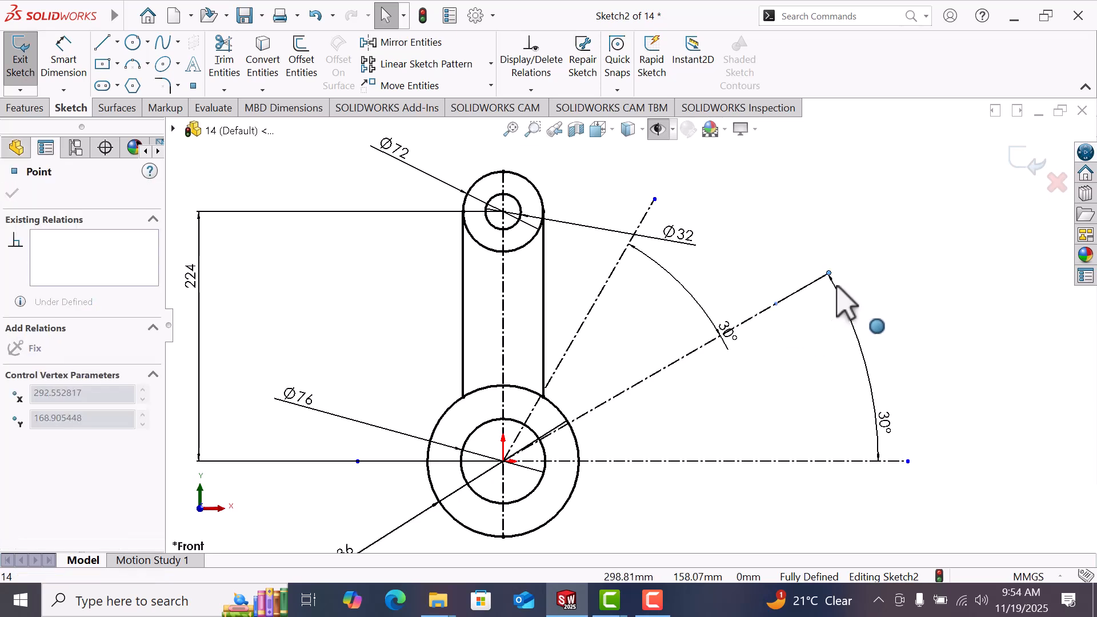
left_click(823, 384)
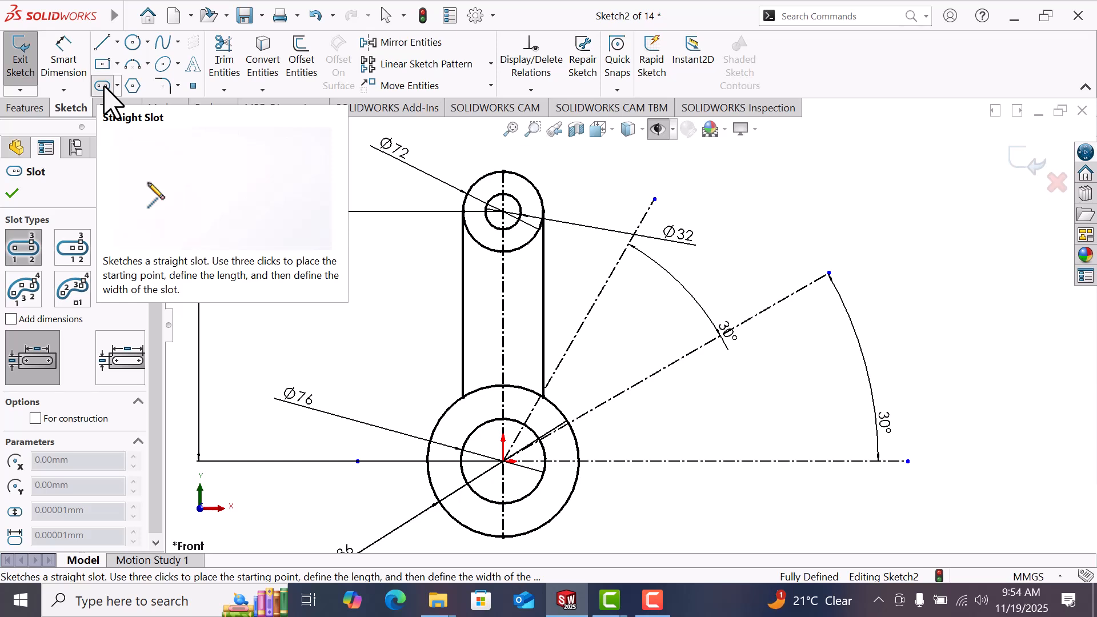
- Draw a three-point arc slot between the two inclined construction lines, about 139 mm in centreline radius and 53 mm wide
left_click(25, 286)
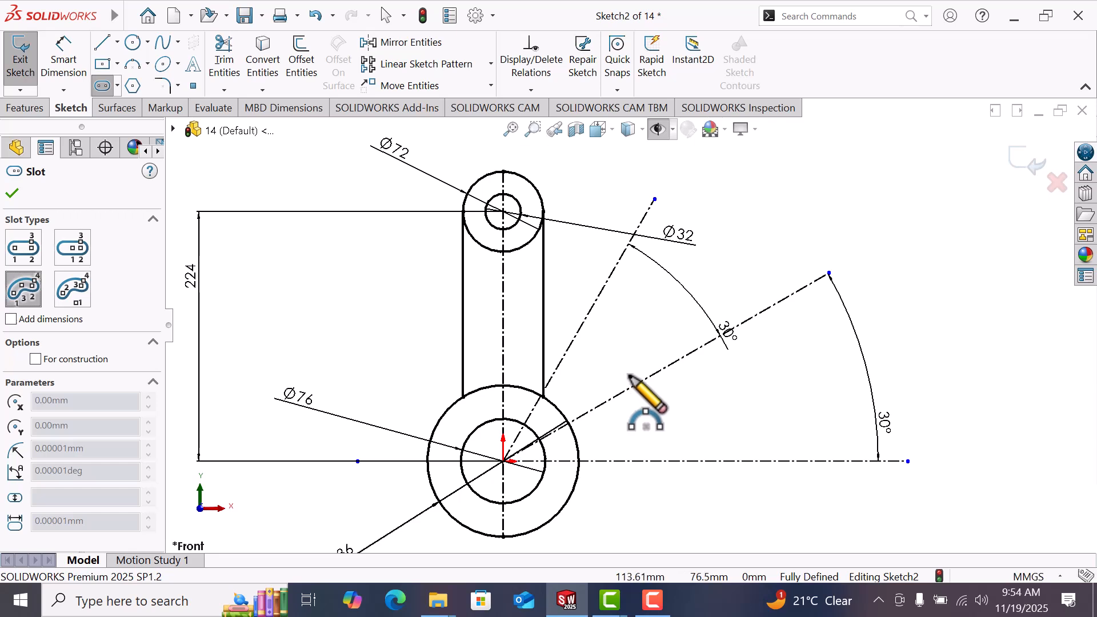
left_click(605, 286)
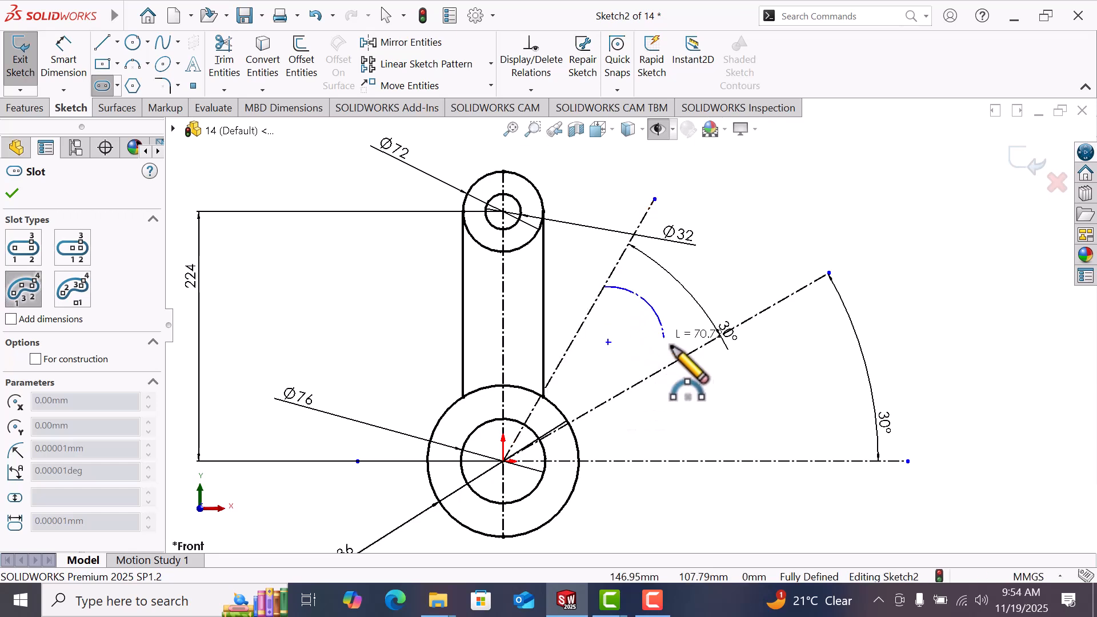
left_click(680, 358)
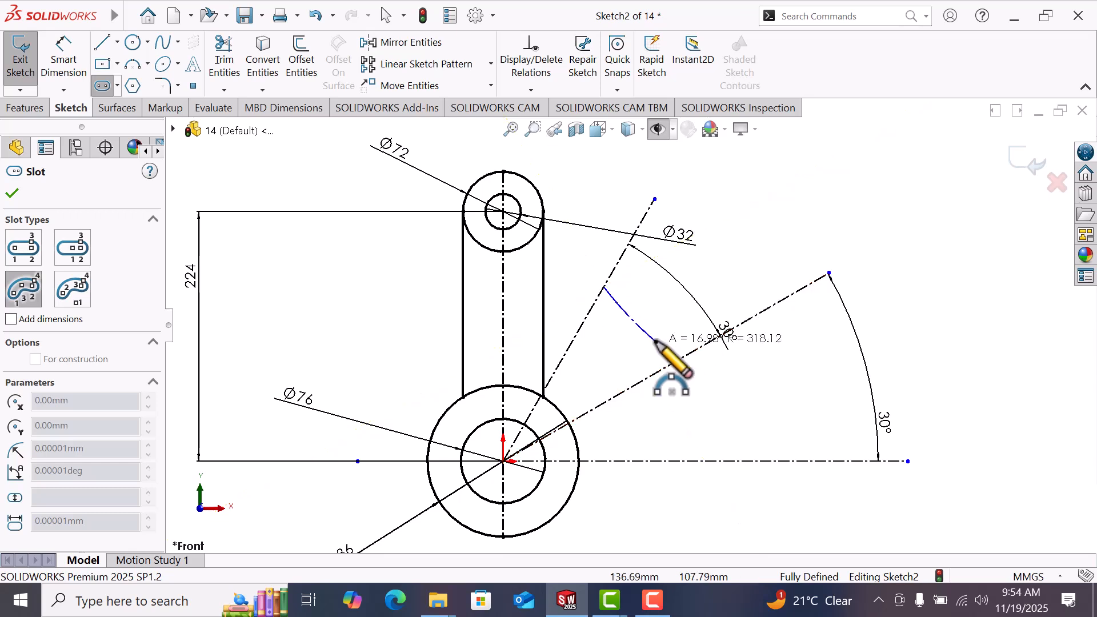
left_click(659, 339)
left_click(687, 331)
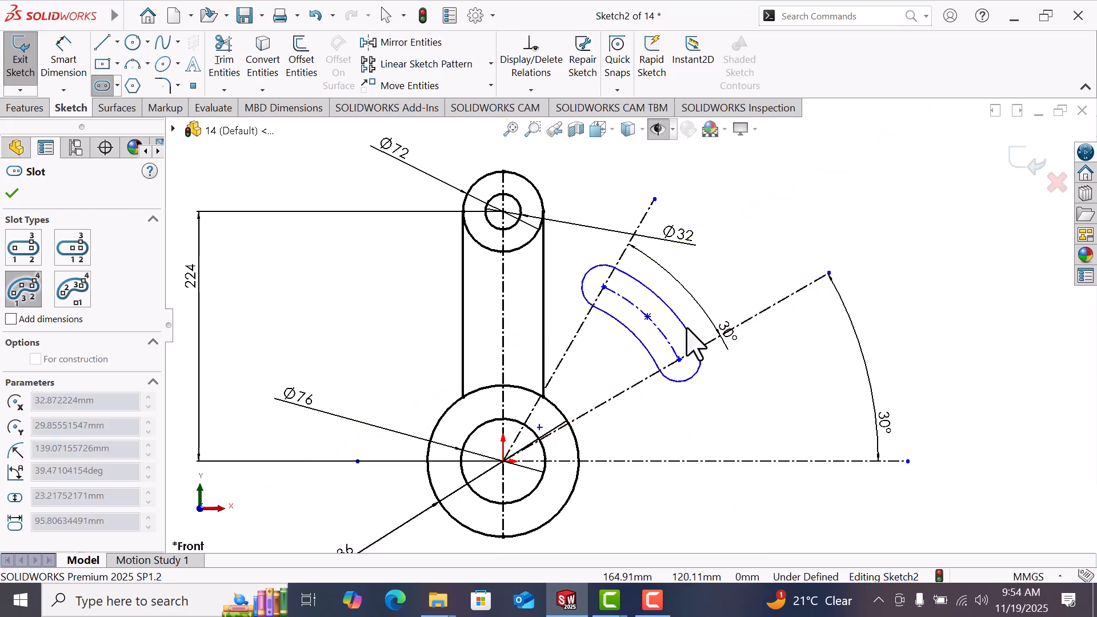
right_click(693, 330)
left_click(737, 339)
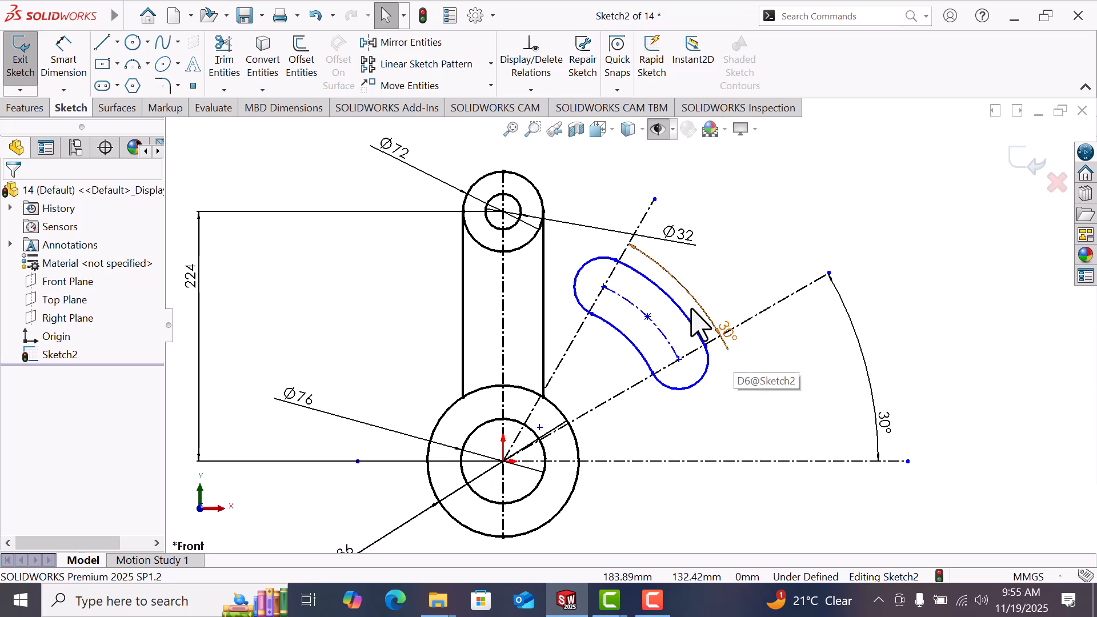
- Draw a second three-point arc slot about 82 mm wide around the first, sharing its centreline endpoints and curvature
left_click(103, 86)
left_click(23, 290)
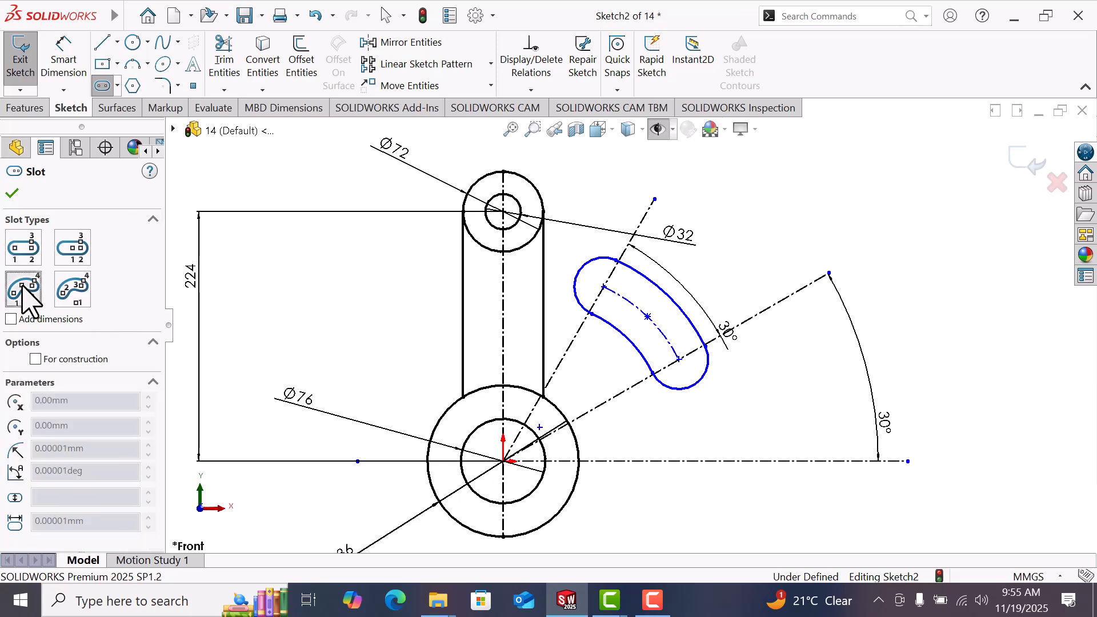
left_click(604, 286)
left_click(683, 355)
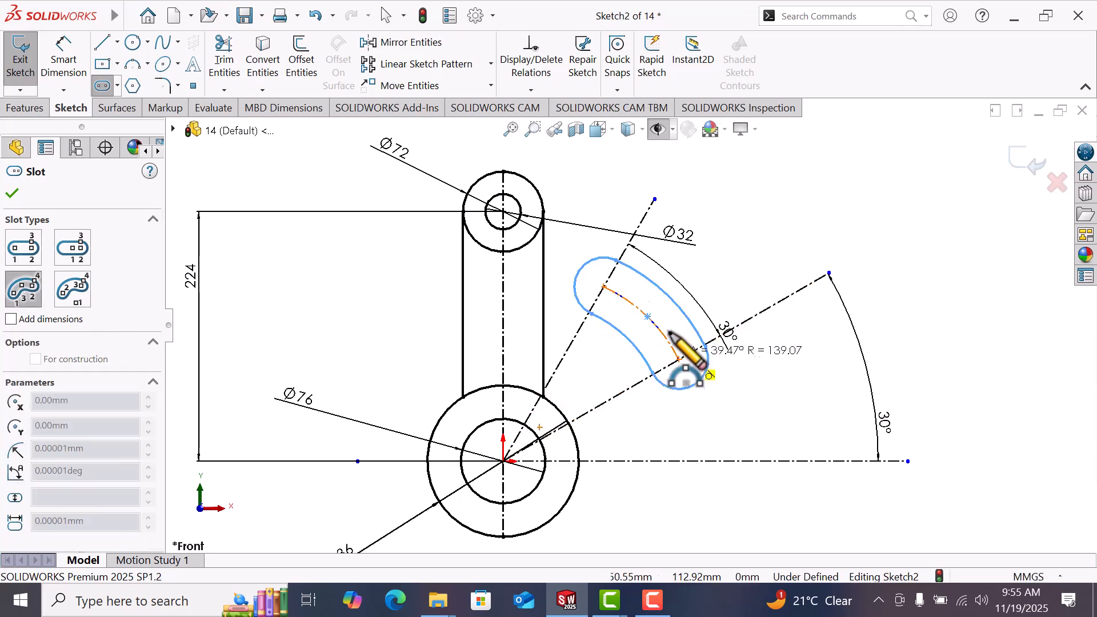
left_click(694, 320)
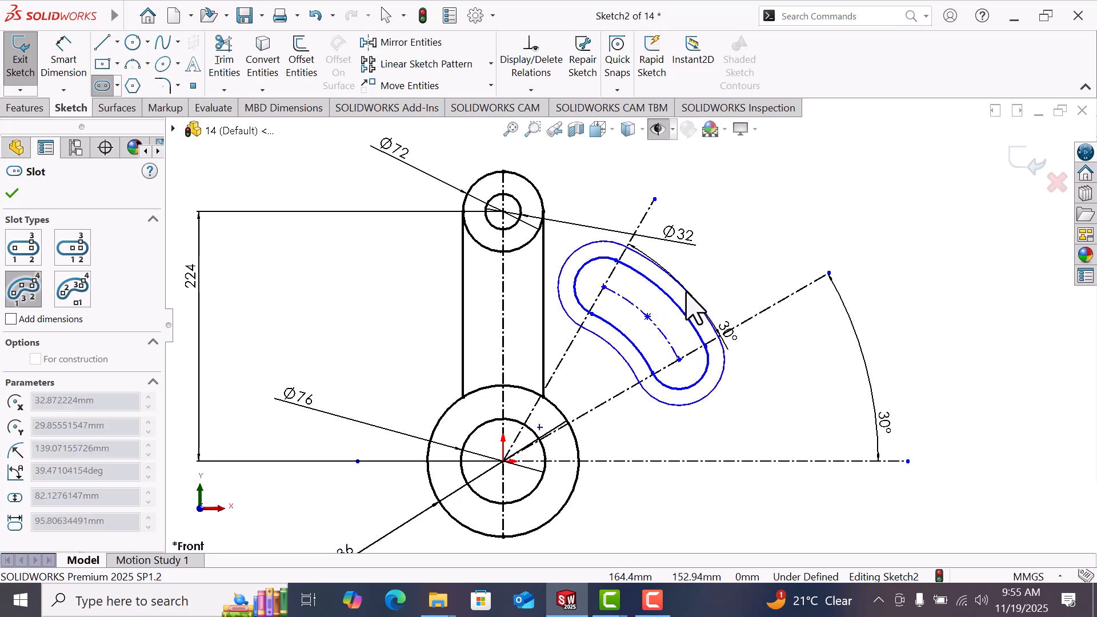
right_click(724, 309)
left_click(725, 305)
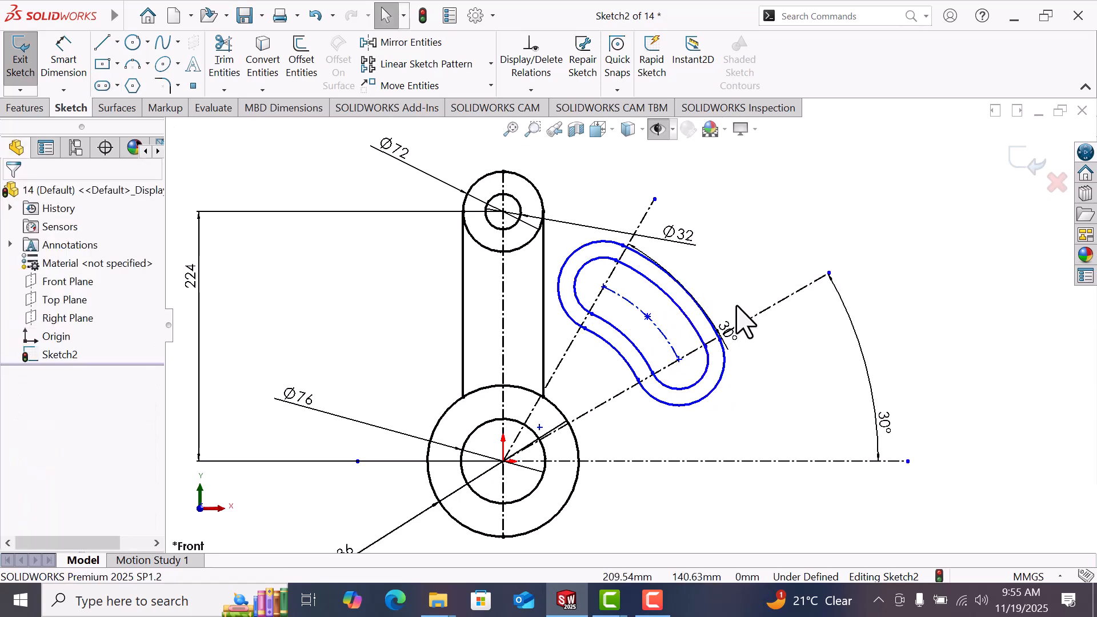
- Make the arc slots' centre coincident with the origin and pull both slots outward to a centreline radius of about 181 mm
left_click(540, 428)
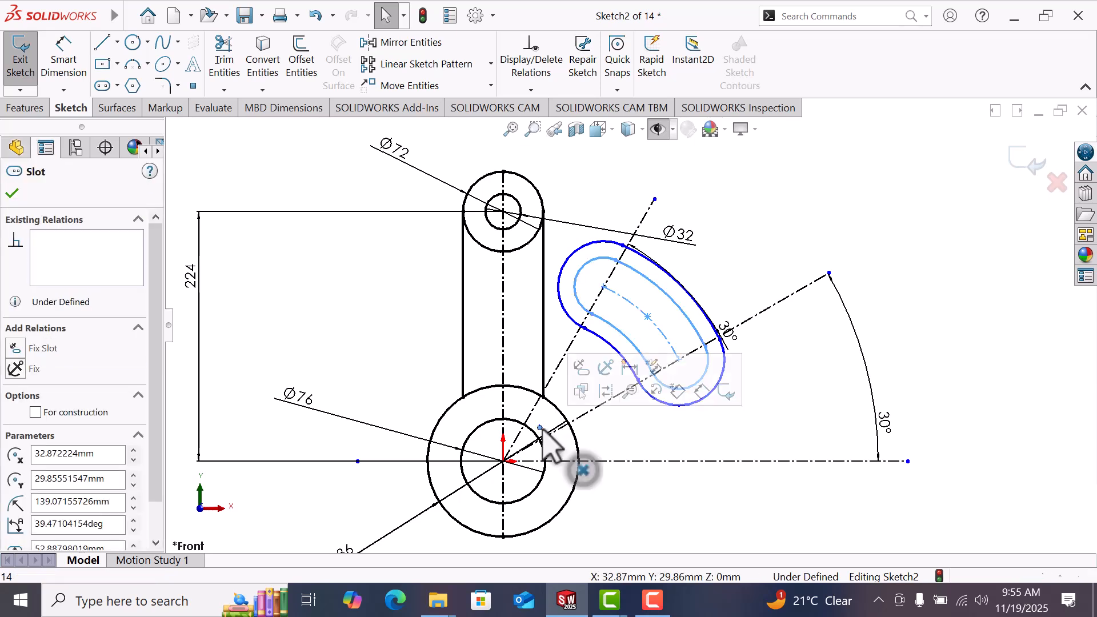
left_click(504, 461, "ctrl")
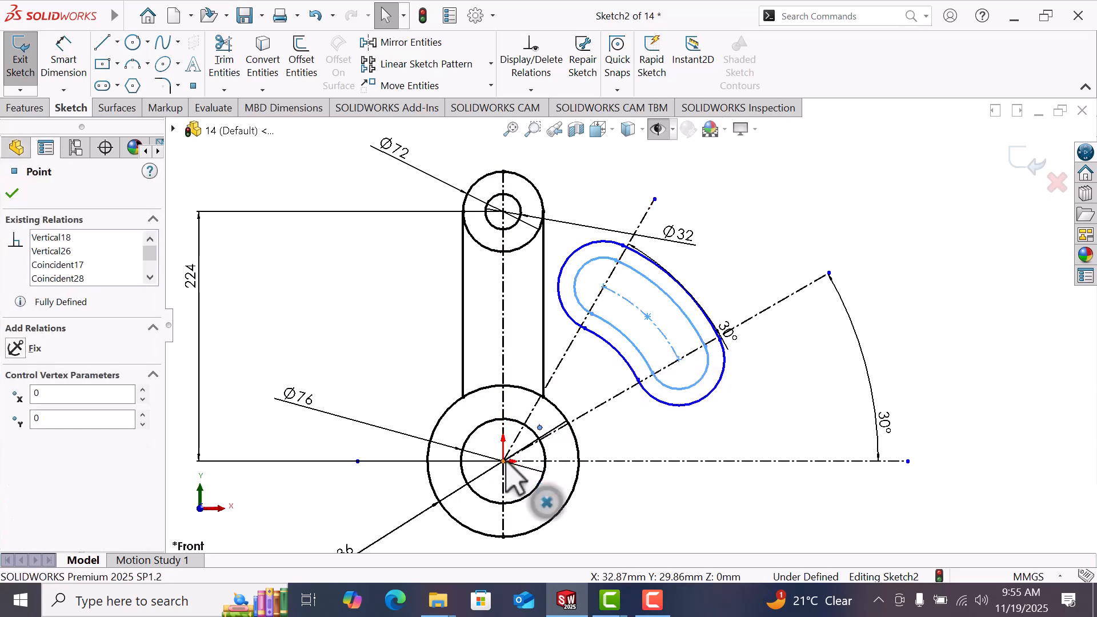
left_click(16, 457)
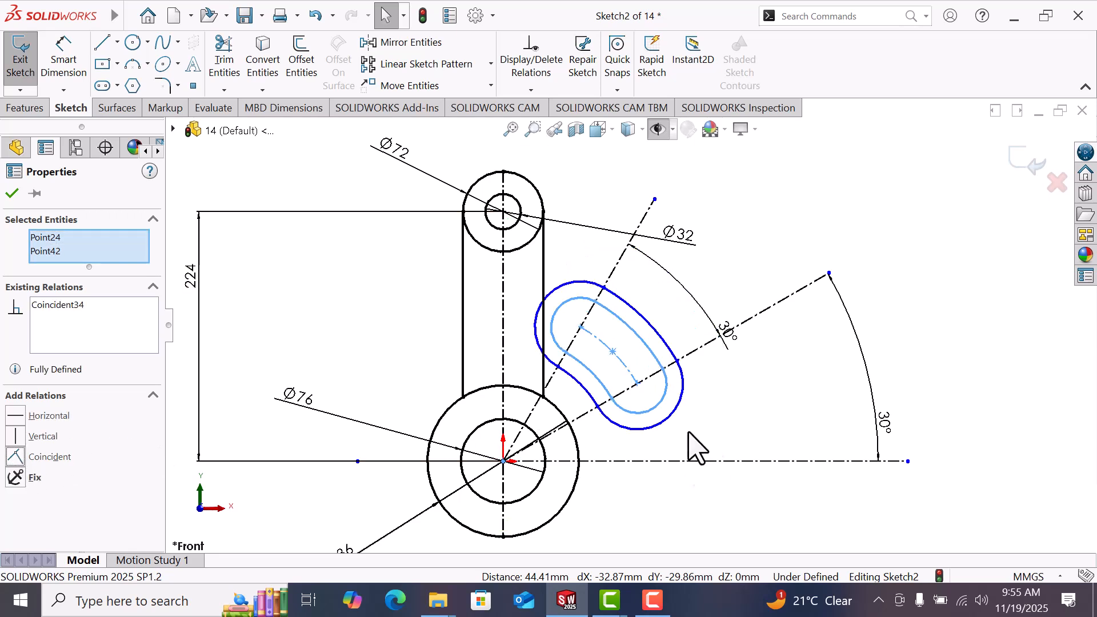
left_click(747, 413)
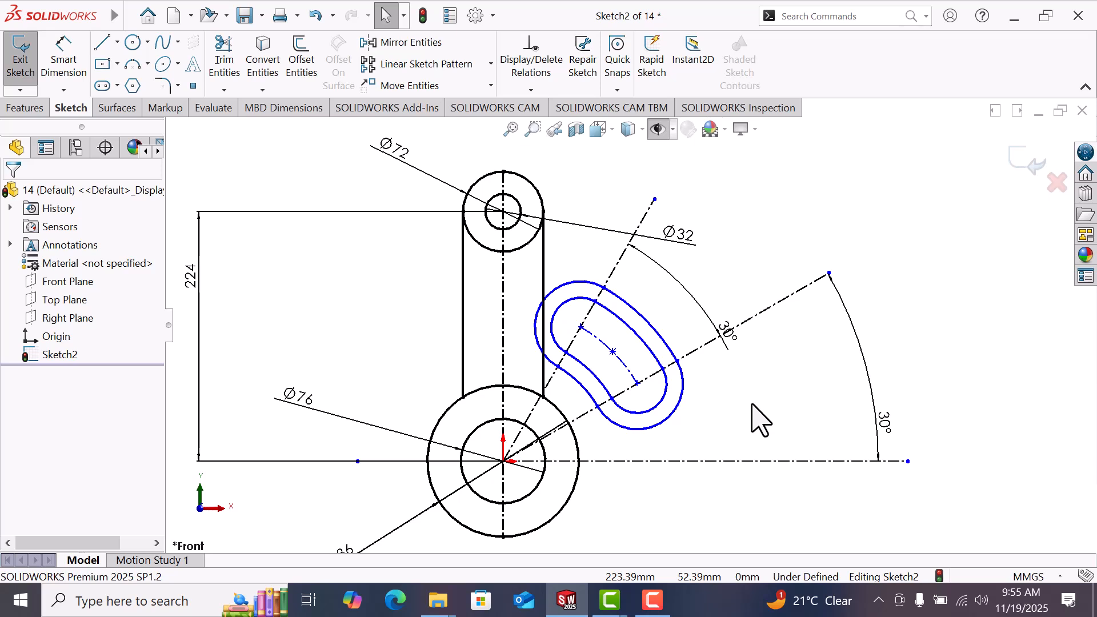
left_click_drag(614, 353, 649, 326)
left_click(788, 395)
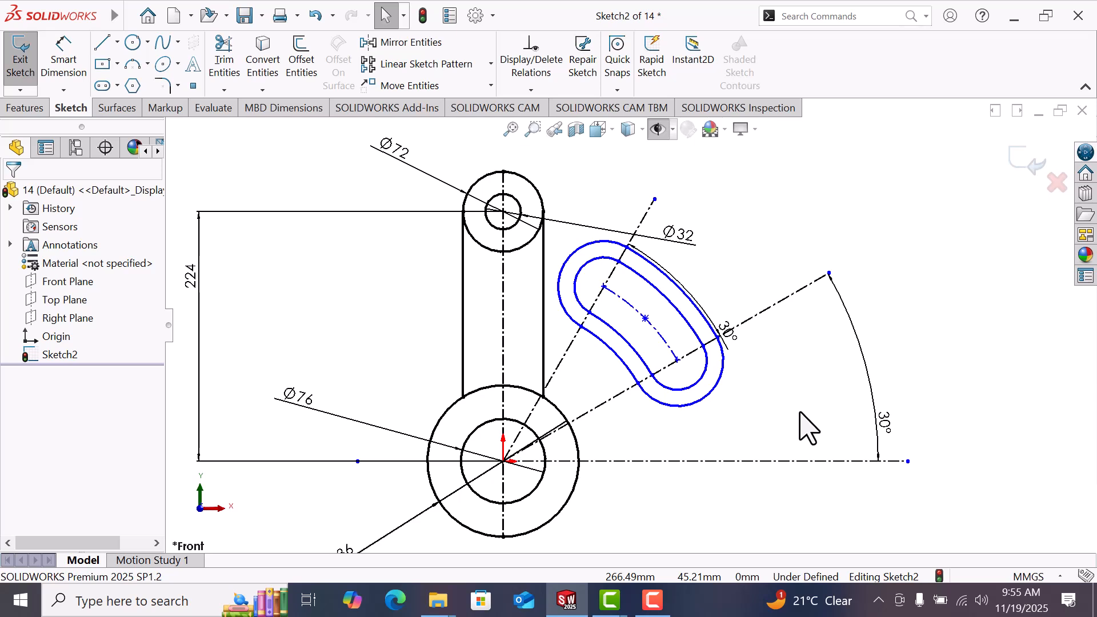
- Dimension the inner slot's lower end arc to a 16 mm radius
right_click_drag(800, 412, 793, 315)
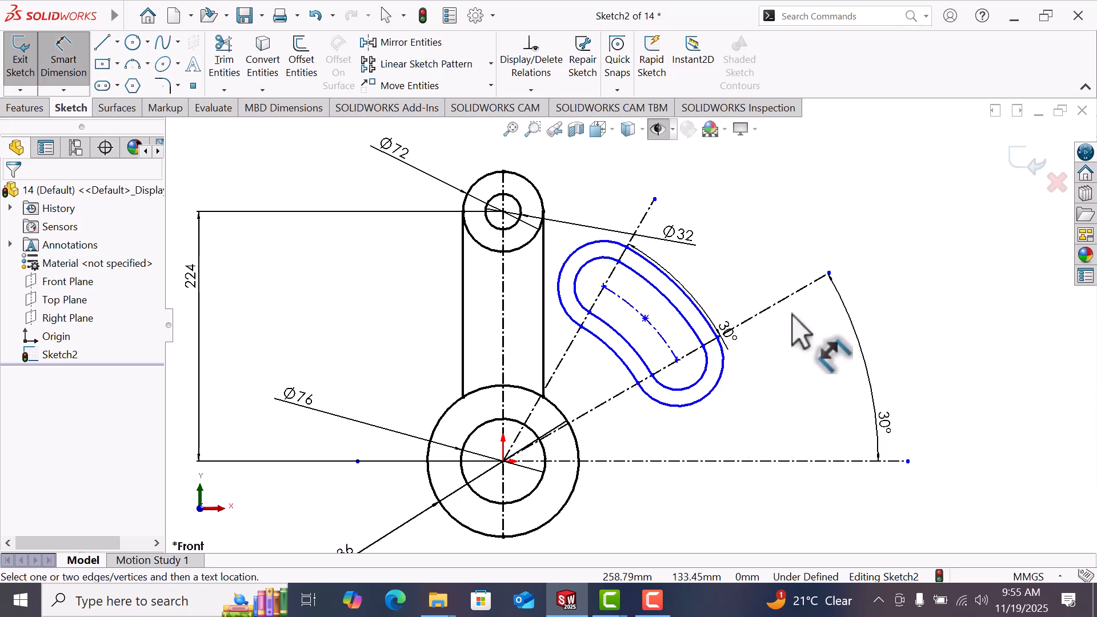
left_click(704, 388)
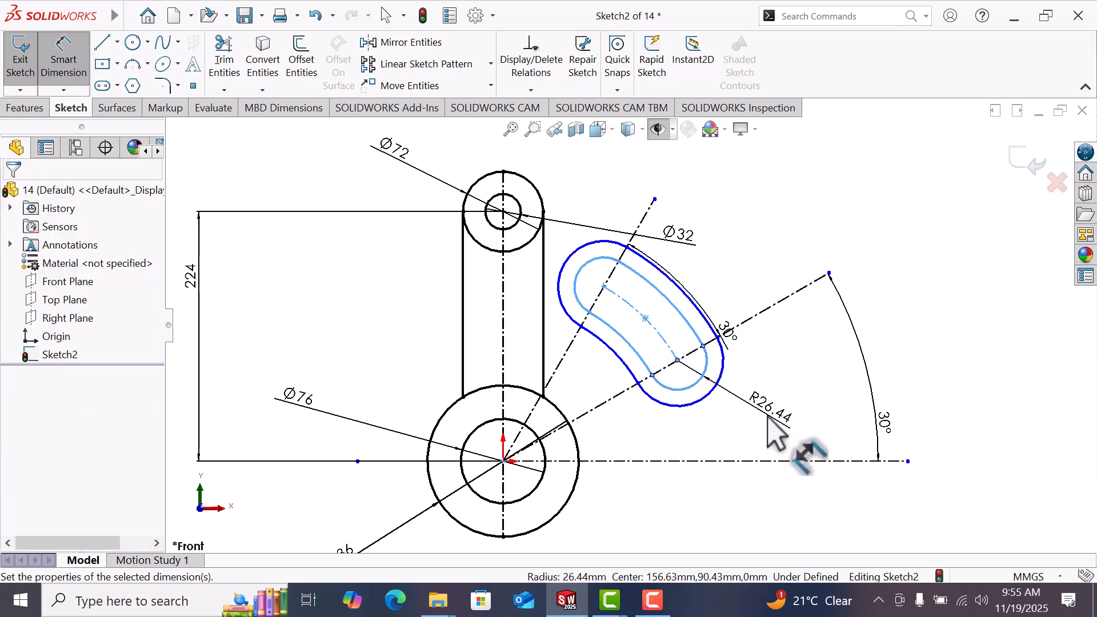
left_click(768, 417)
type("16")
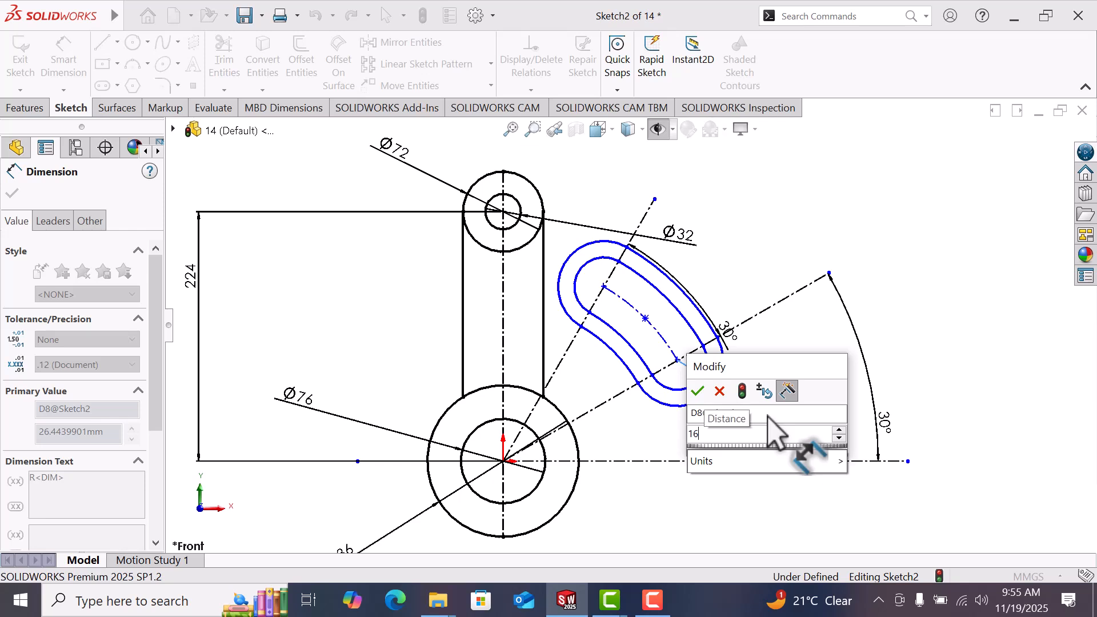
key("Return")
left_click(830, 386)
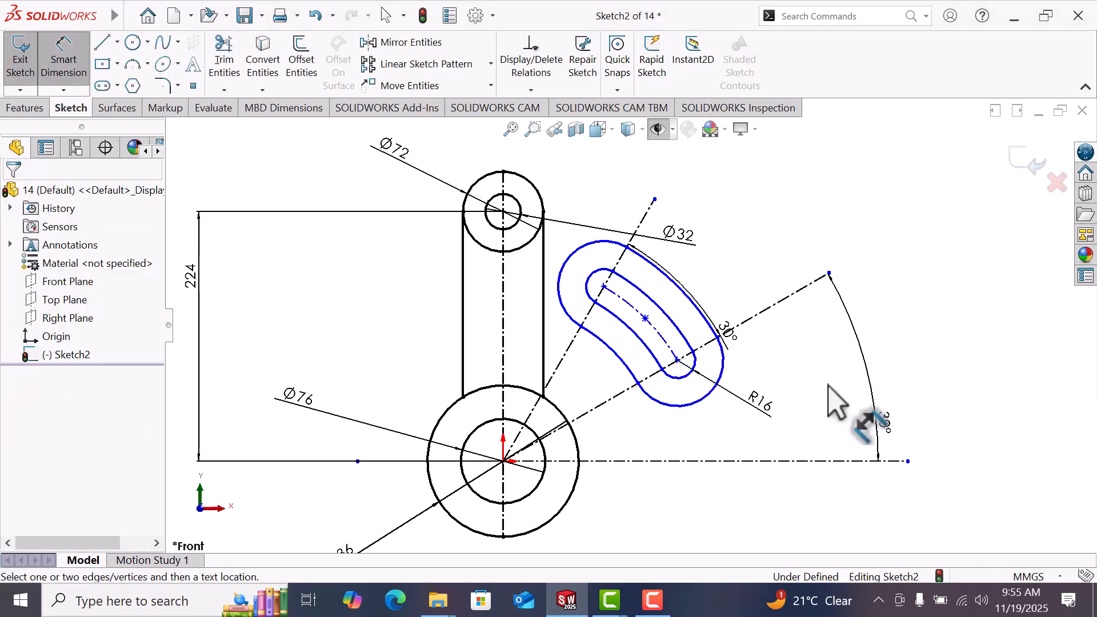
- Dimension the outer slot's lower end arc to a 40 mm radius
left_click(713, 397)
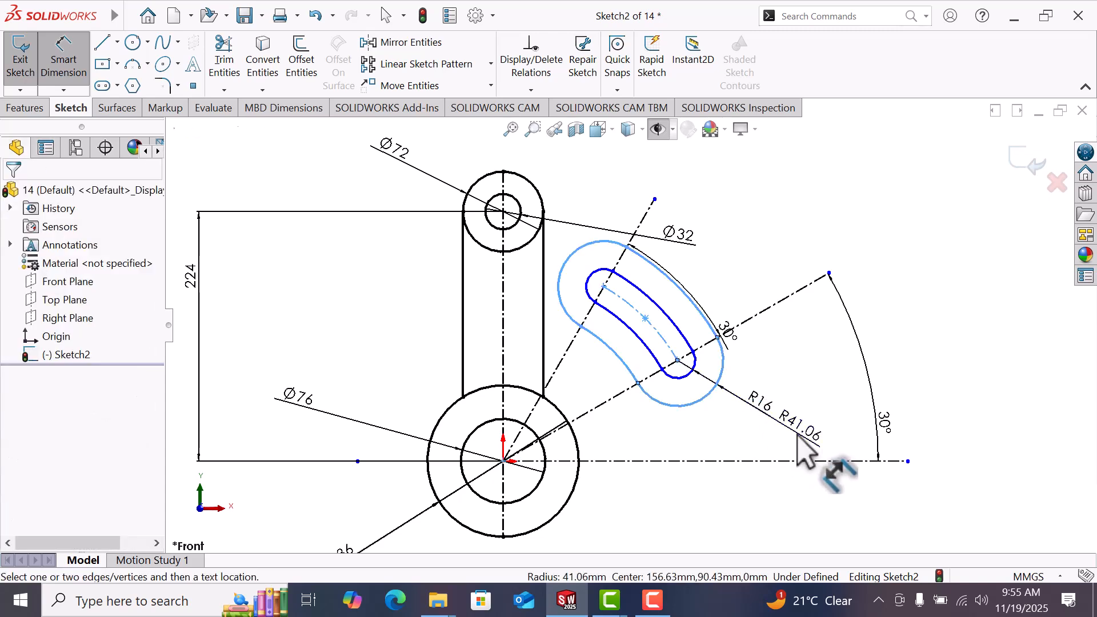
left_click(799, 436)
type("40")
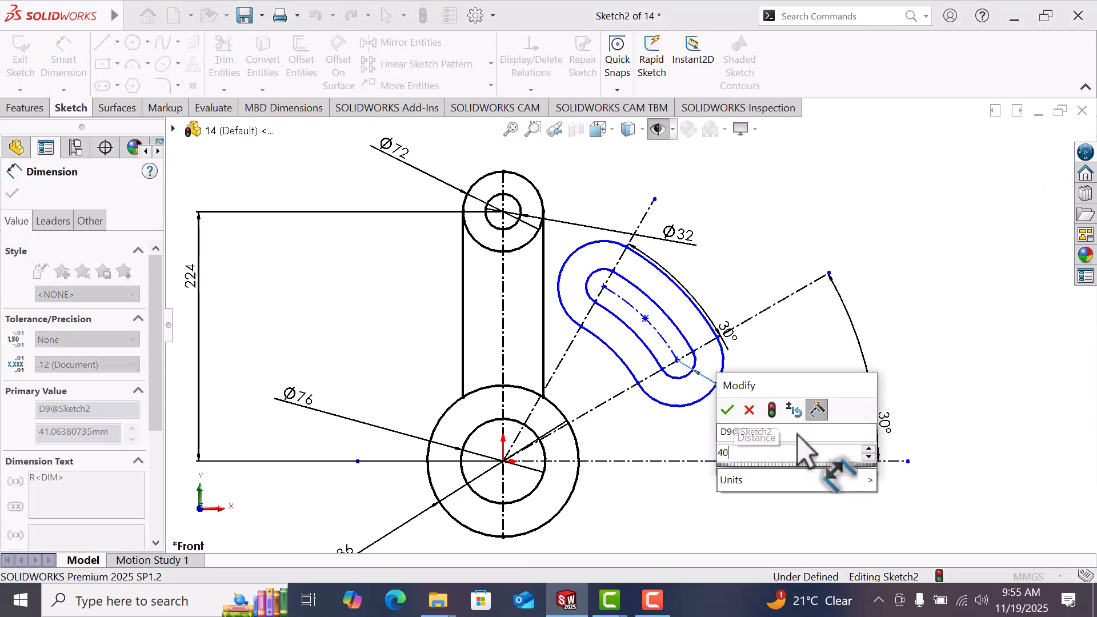
key("Return")
left_click(776, 240)
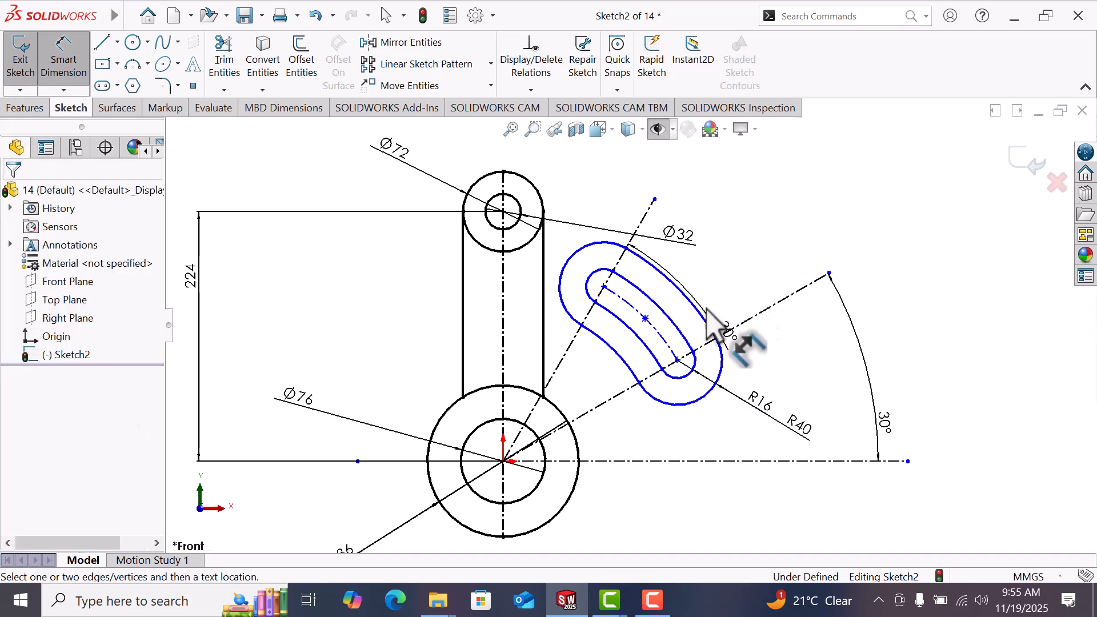
- Dimension the slots' centreline arc from the origin to a 132 mm radius
left_click(676, 358)
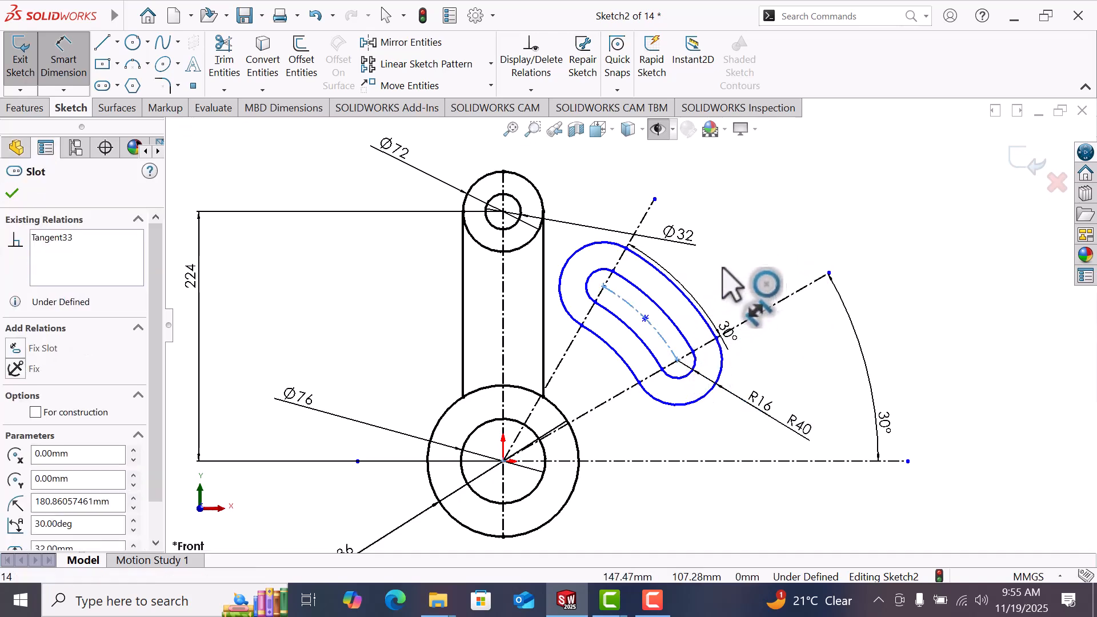
left_click(753, 250)
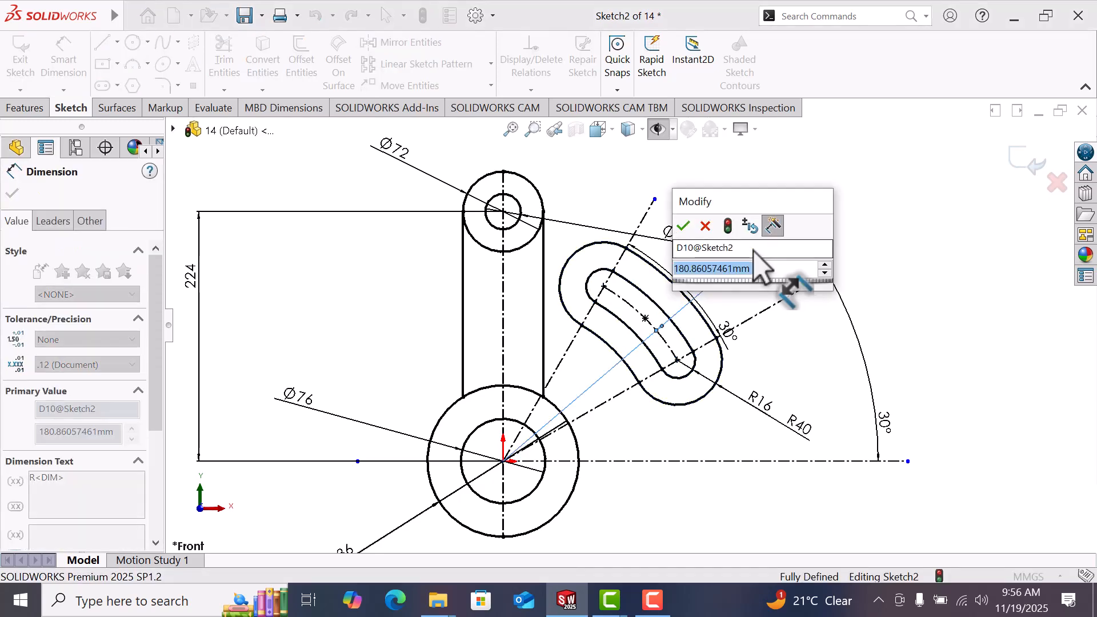
type("132")
key("Return")
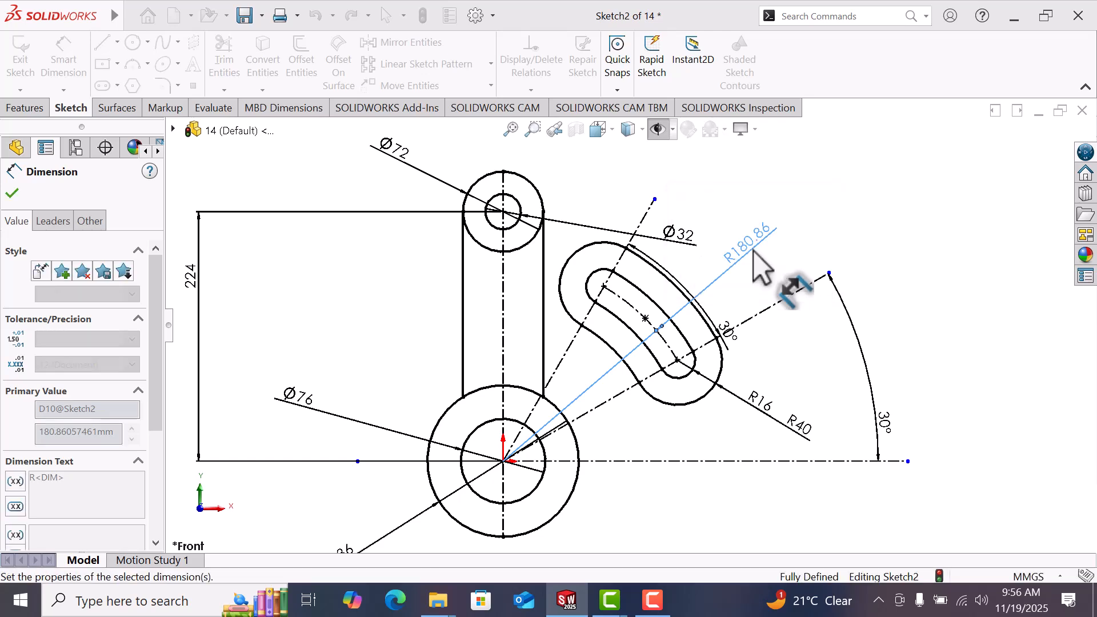
right_click(811, 217)
left_click(853, 267)
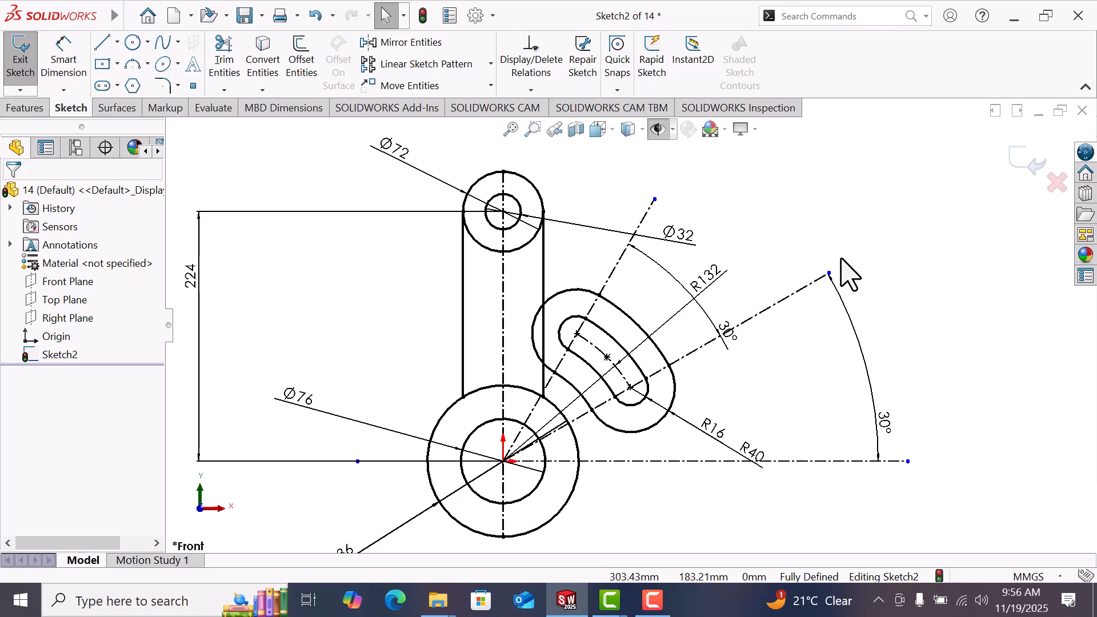
- Draw a concave three-point arc of about 48 mm radius from the link's right straight side to the outer slot's upper end
scroll(627, 302, "down", 3)
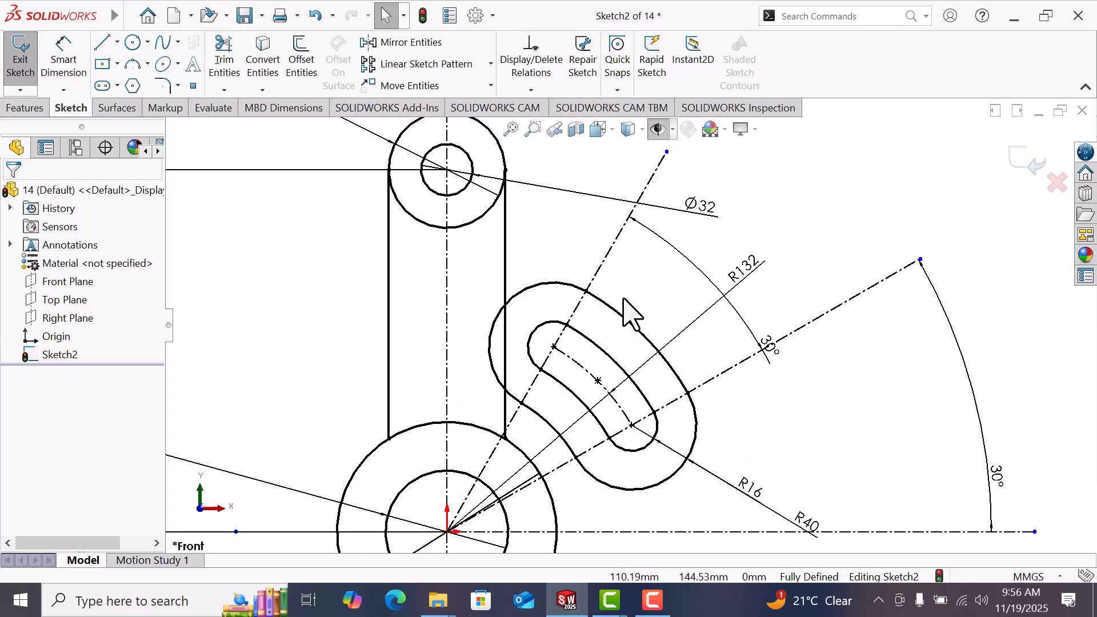
left_click(132, 65)
scroll(572, 291, "down", 2)
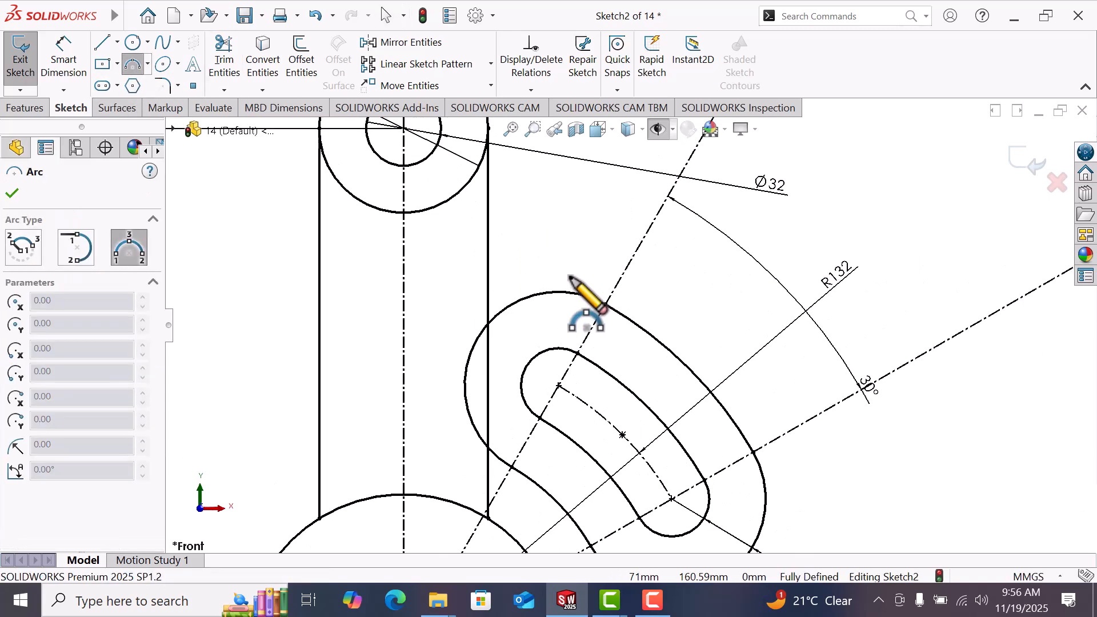
left_click(490, 235)
left_click(567, 293)
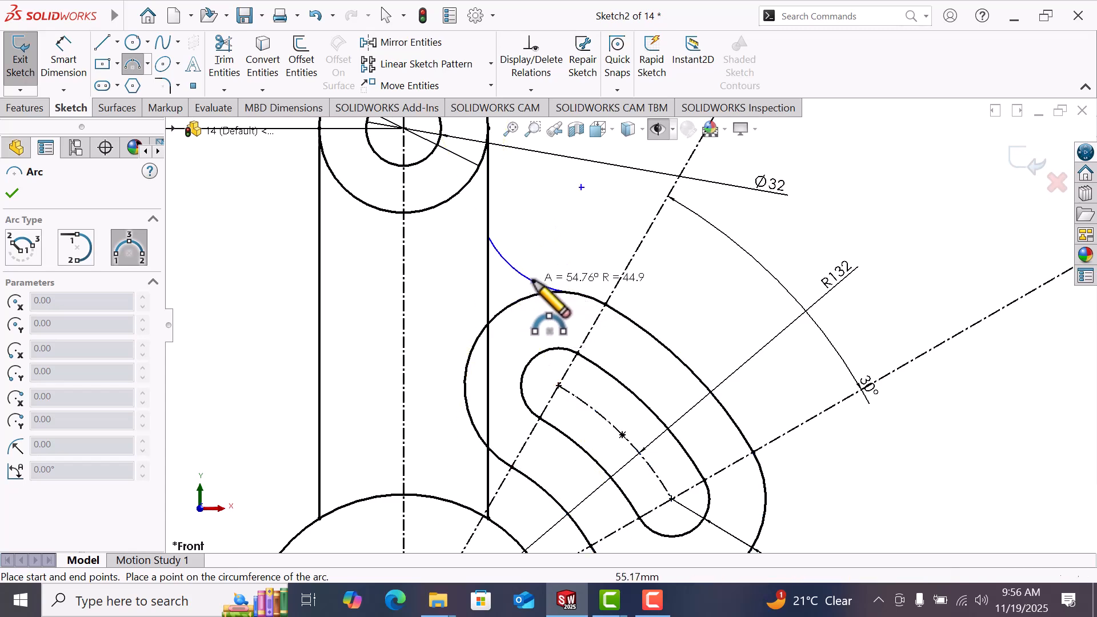
left_click(534, 281)
right_click(537, 286)
left_click(571, 291)
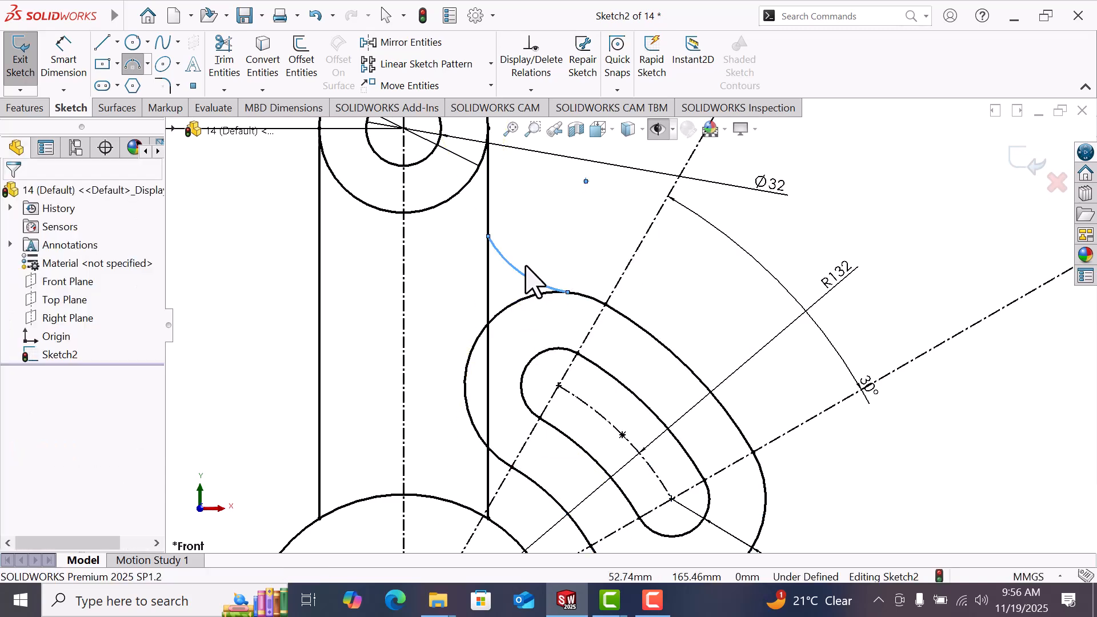
- Make the new connecting arc tangent to the link's right straight side
left_click(508, 262)
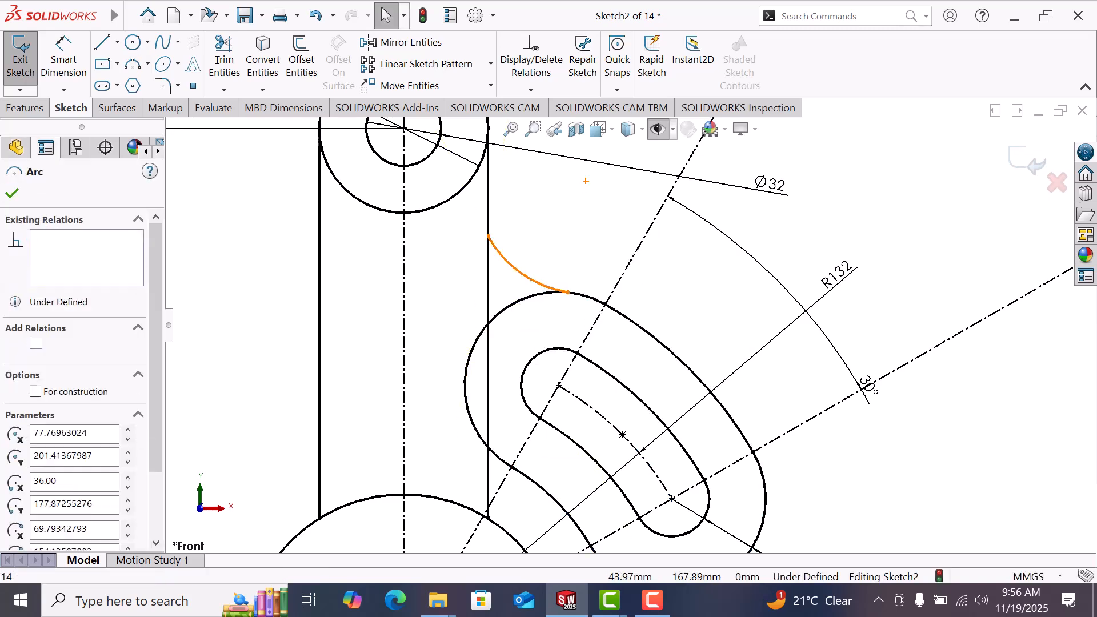
left_click(489, 262, "ctrl")
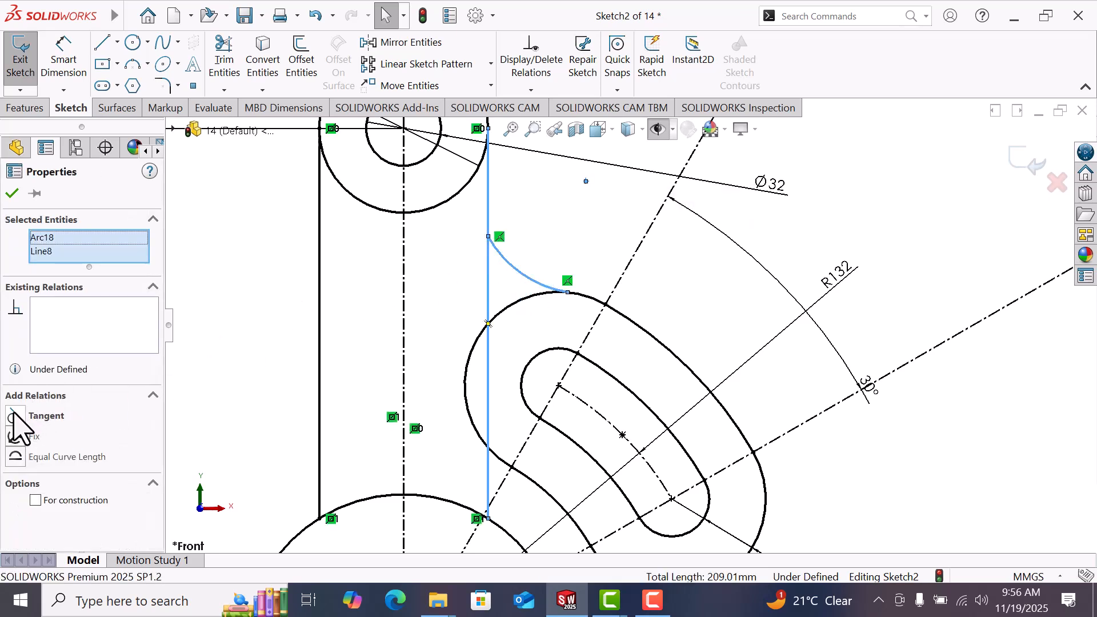
left_click(16, 416)
left_click(553, 254)
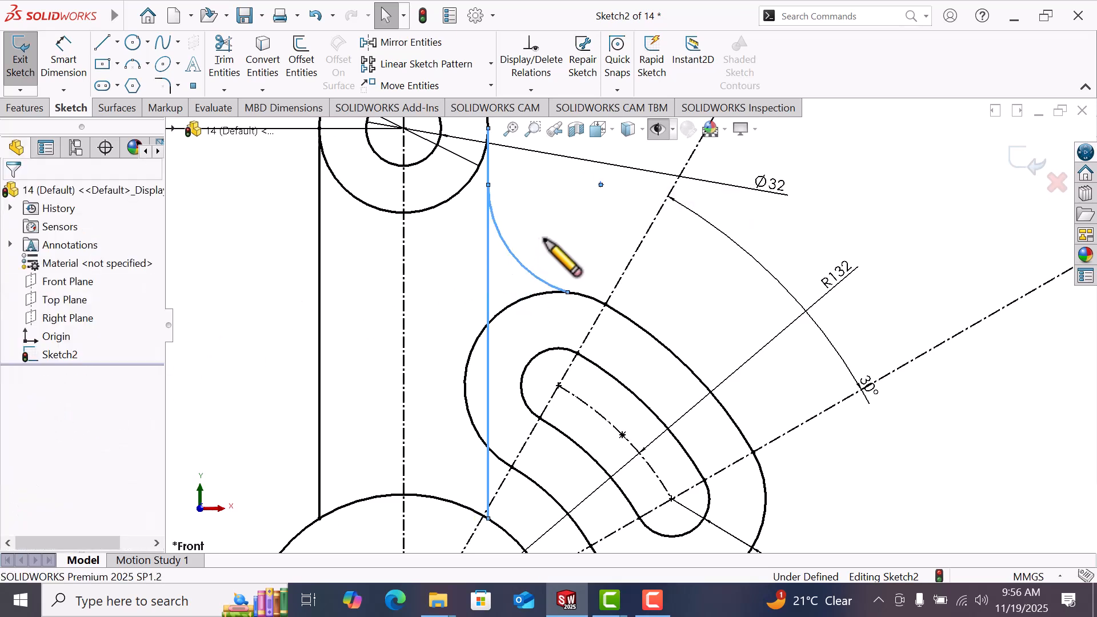
- Make the upper connecting arc tangent to the outer slot's upper end arc
left_click(550, 285)
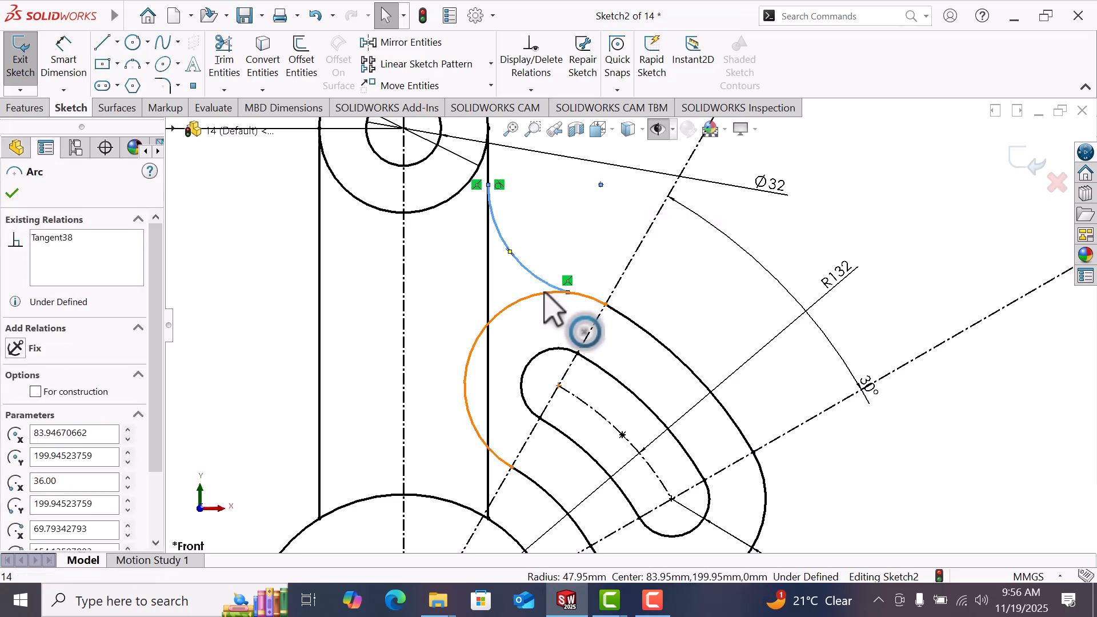
left_click(543, 293, "ctrl")
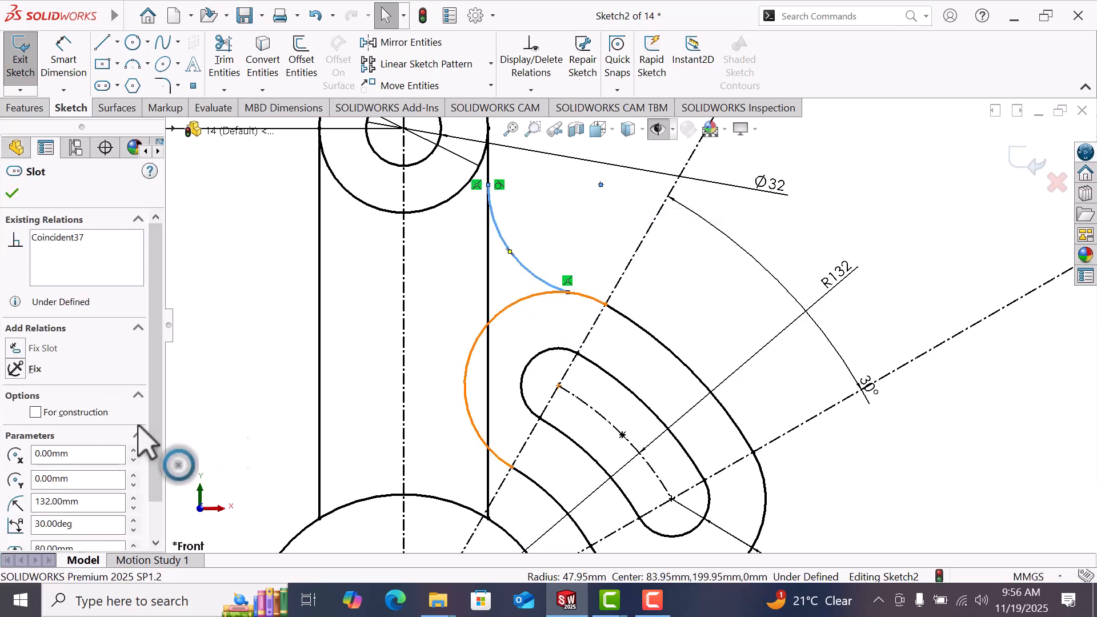
left_click(16, 457)
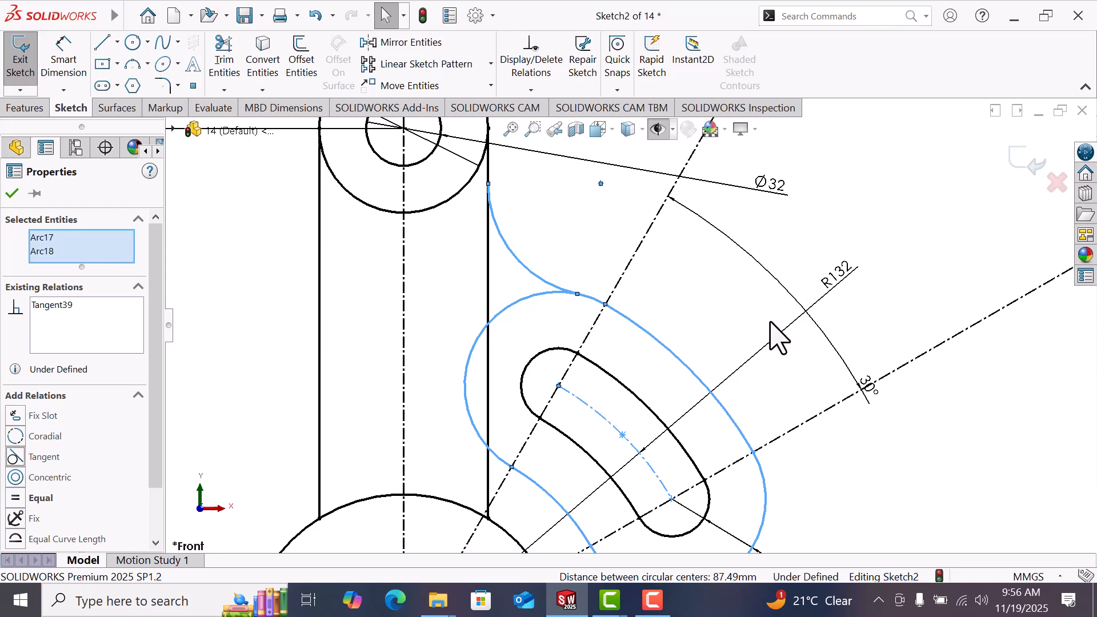
key("Escape")
- Dimension the upper connecting arc to a 24 mm radius
key("d")
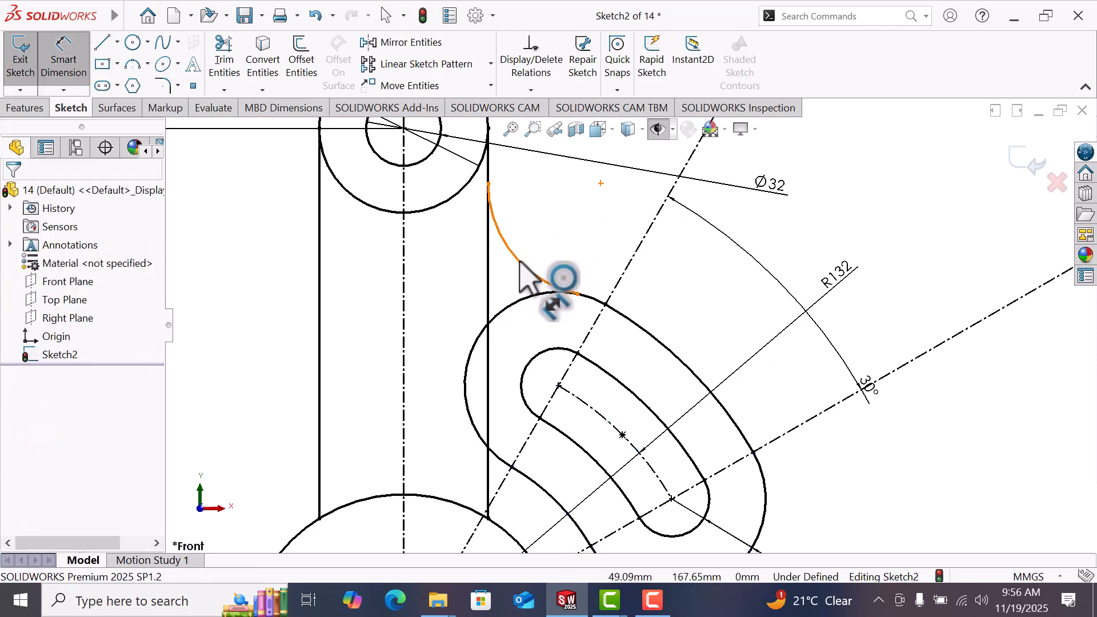
left_click(521, 263)
left_click(540, 235)
key("Return")
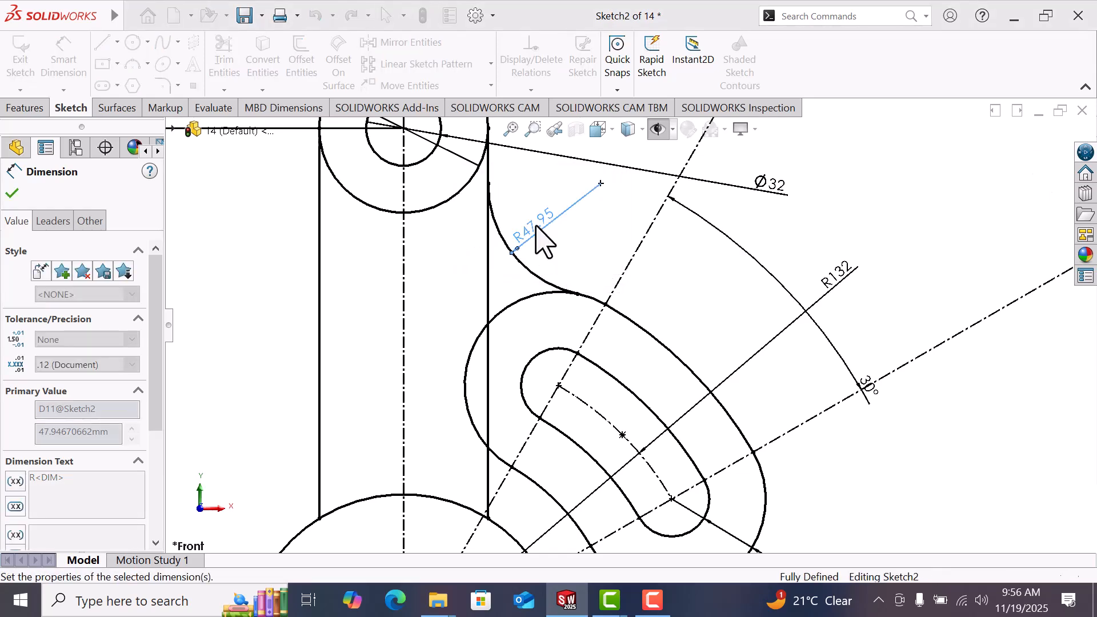
left_click(661, 282)
scroll(661, 281, "up", 5)
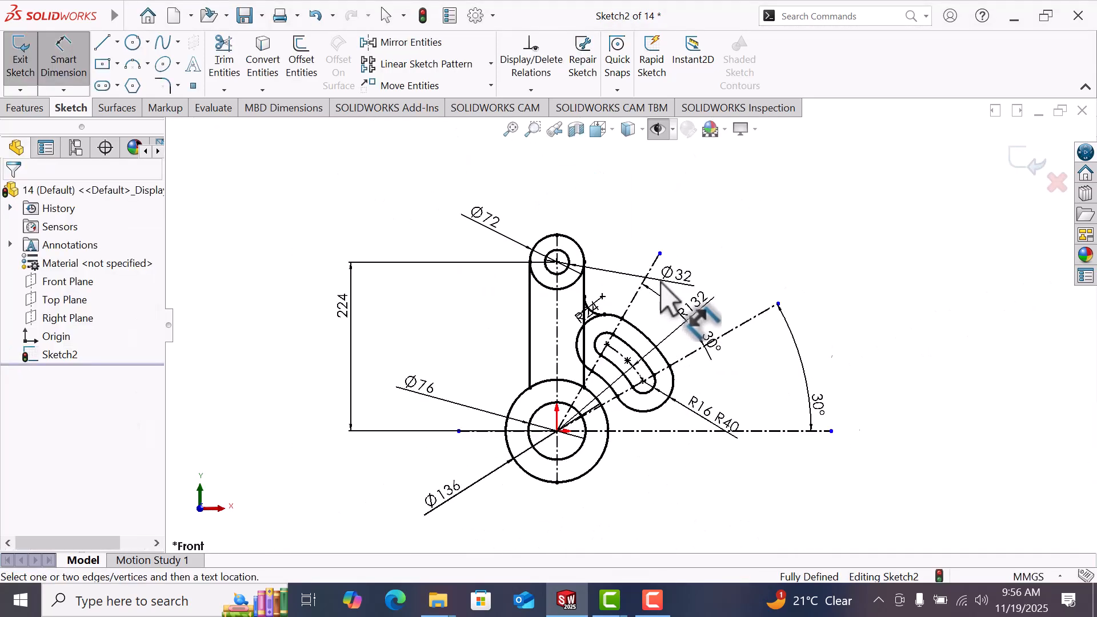
scroll(697, 433, "up", 1)
scroll(686, 431, "down", 2)
scroll(680, 446, "up", 2)
scroll(682, 440, "down", 2)
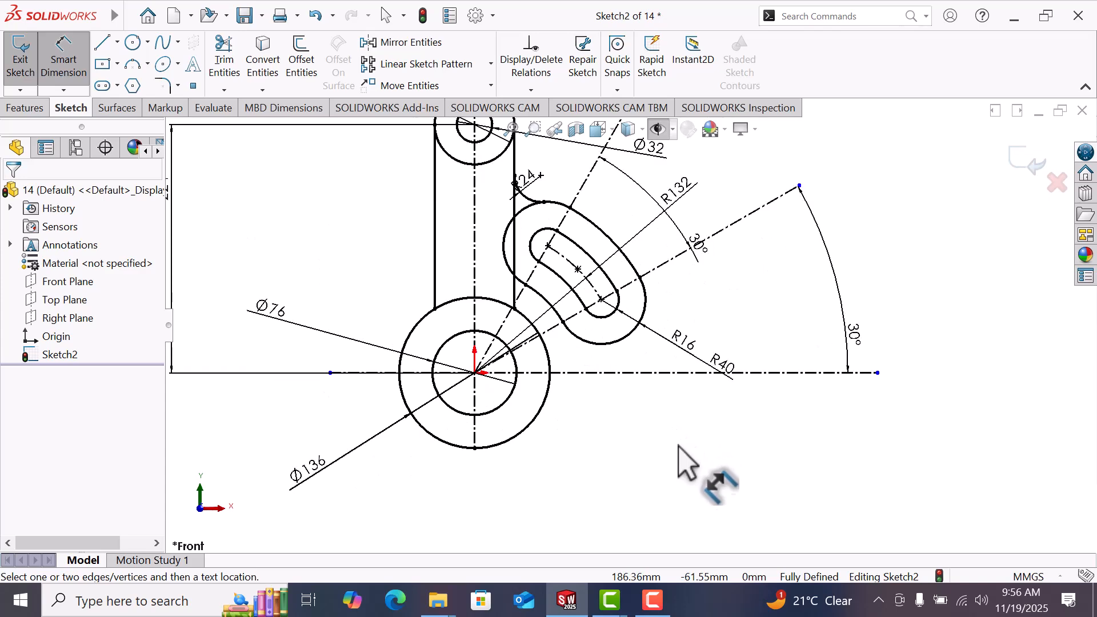
right_click(675, 446)
left_click(724, 498)
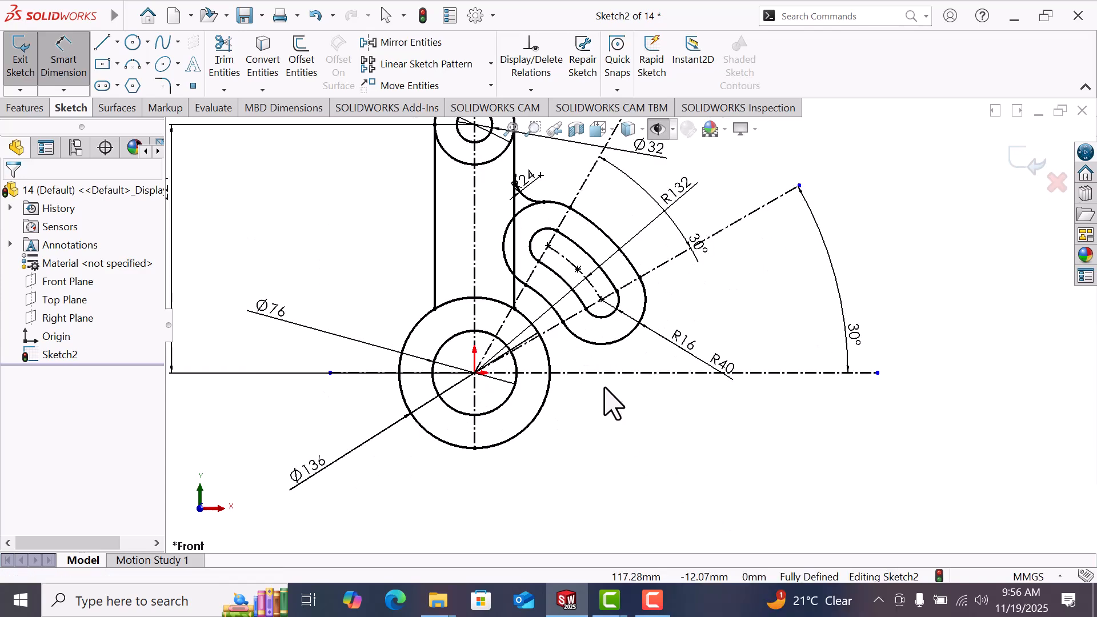
- Draw a concave three-point arc of about 37 mm radius from the 136 mm circle to the outer slot's lower end
scroll(607, 395, "down", 3)
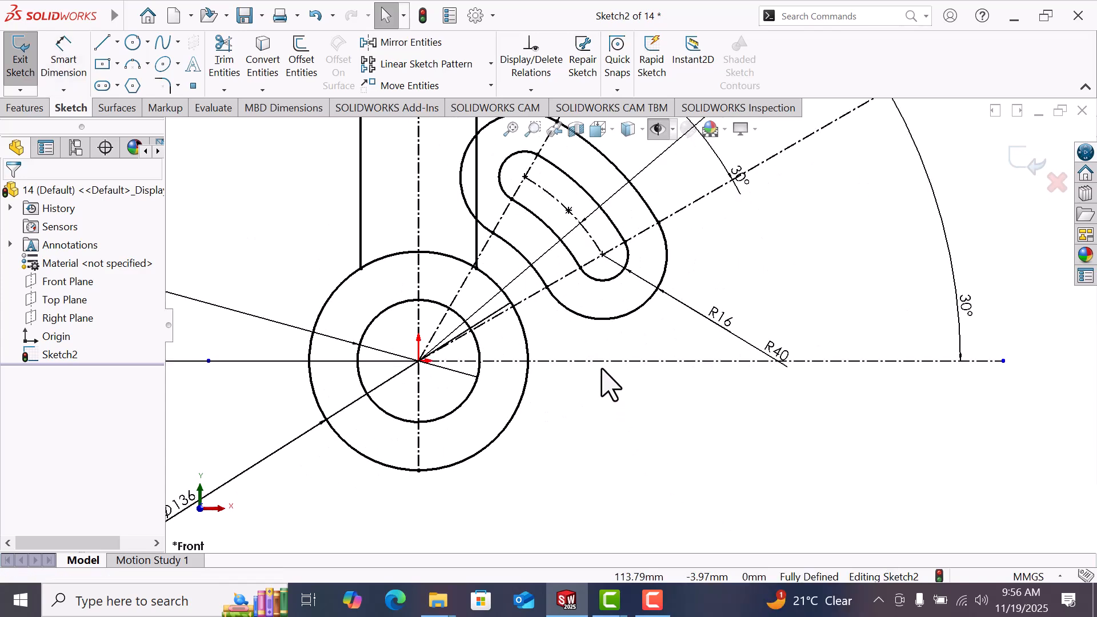
left_click(133, 68)
scroll(458, 246, "down", 3)
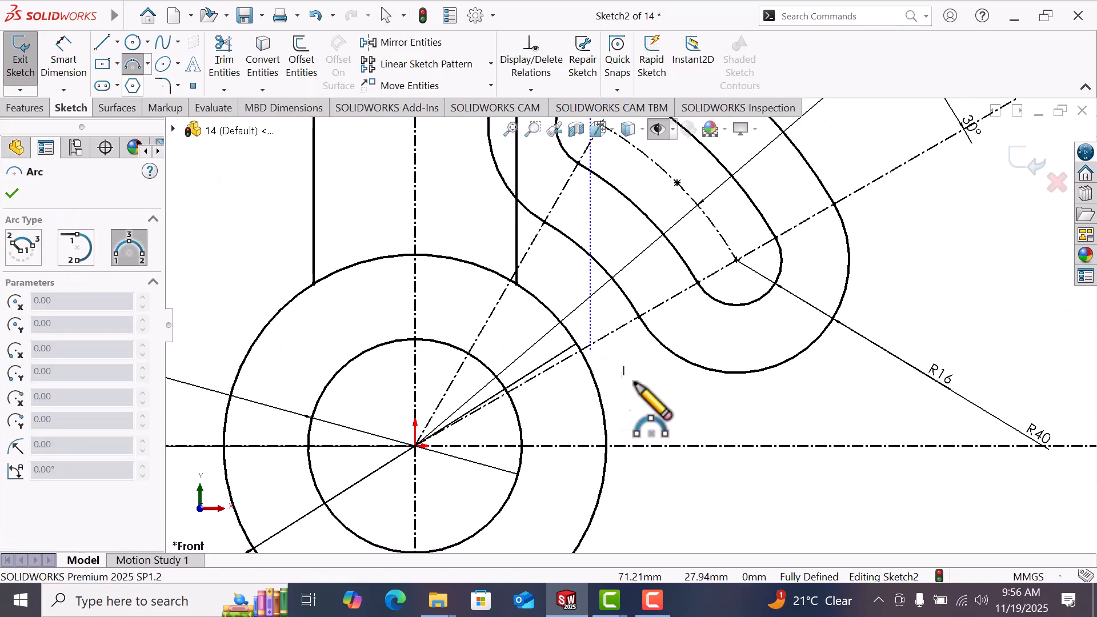
left_click(606, 421)
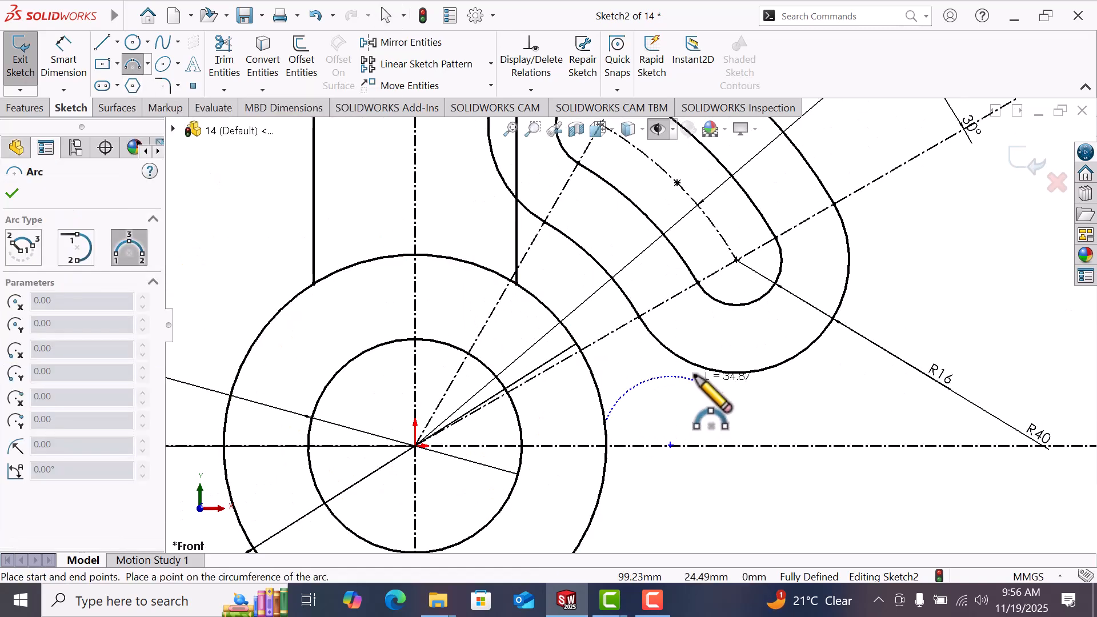
left_click(696, 364)
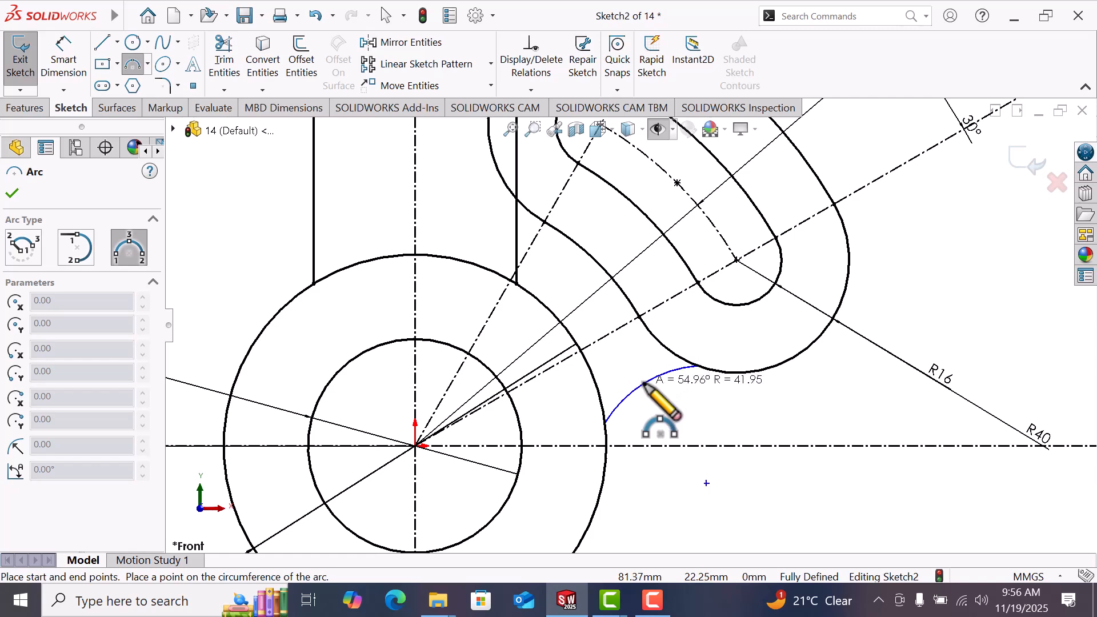
left_click(641, 382)
right_click(656, 390)
left_click(685, 395)
- Make the lower connecting arc tangent to the 136 mm circle
left_click(628, 400)
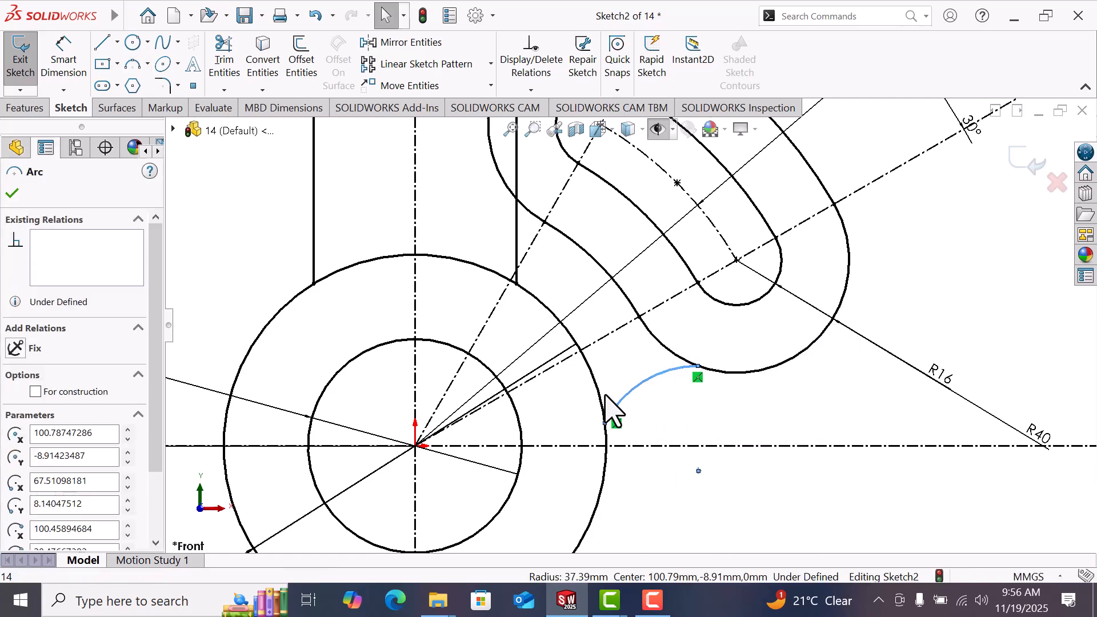
left_click(603, 400, "ctrl")
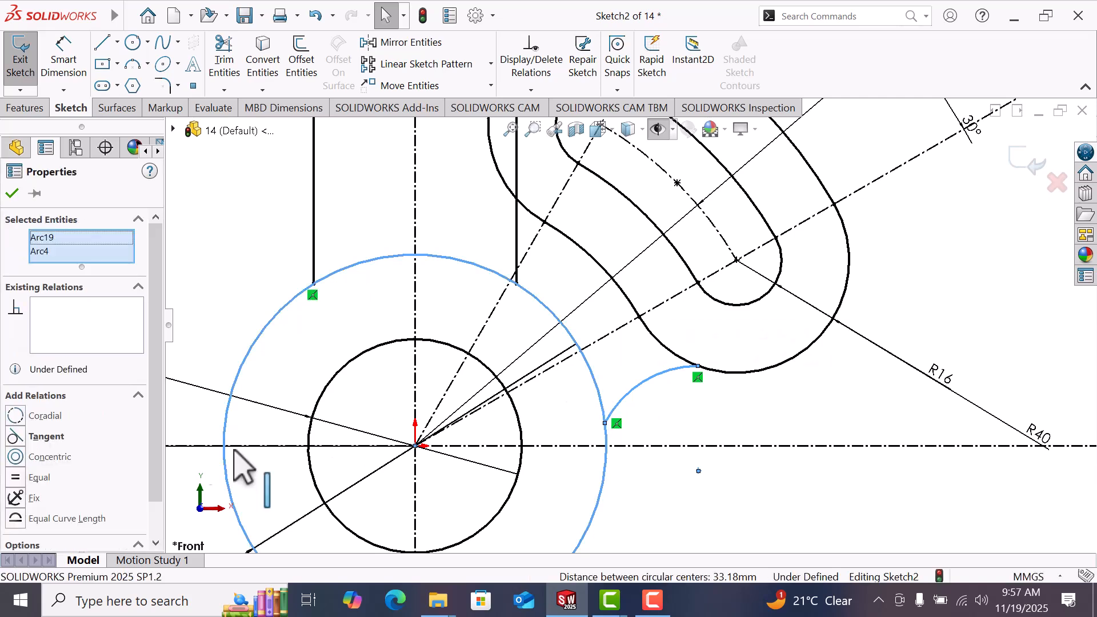
left_click(21, 437)
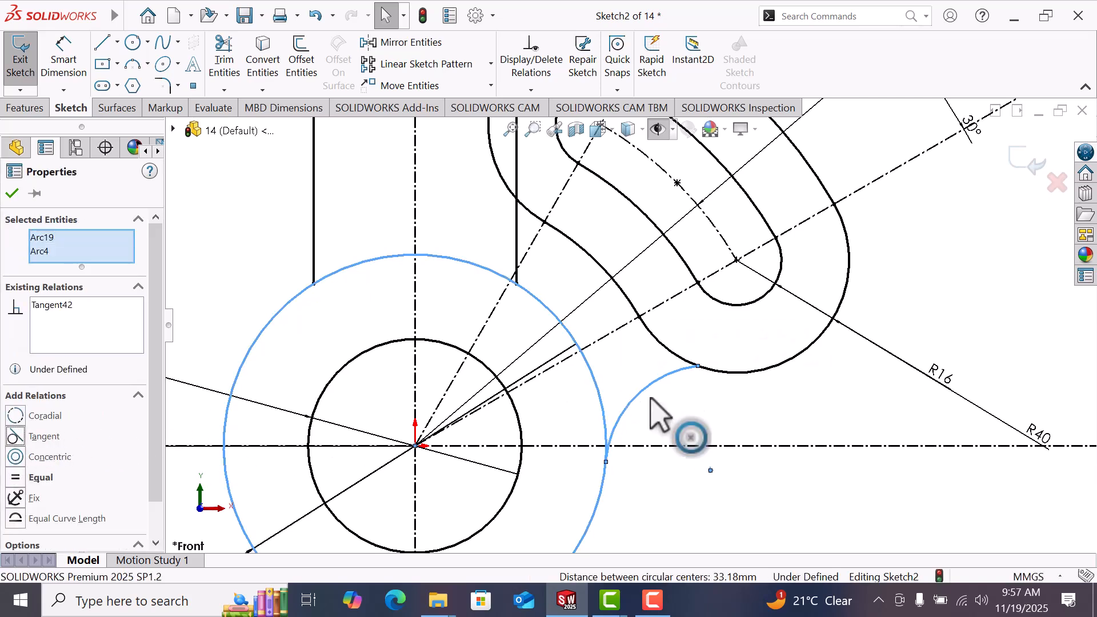
left_click(720, 414)
- Make the lower connecting arc tangent to the outer slot's lower end arc
left_click(679, 374)
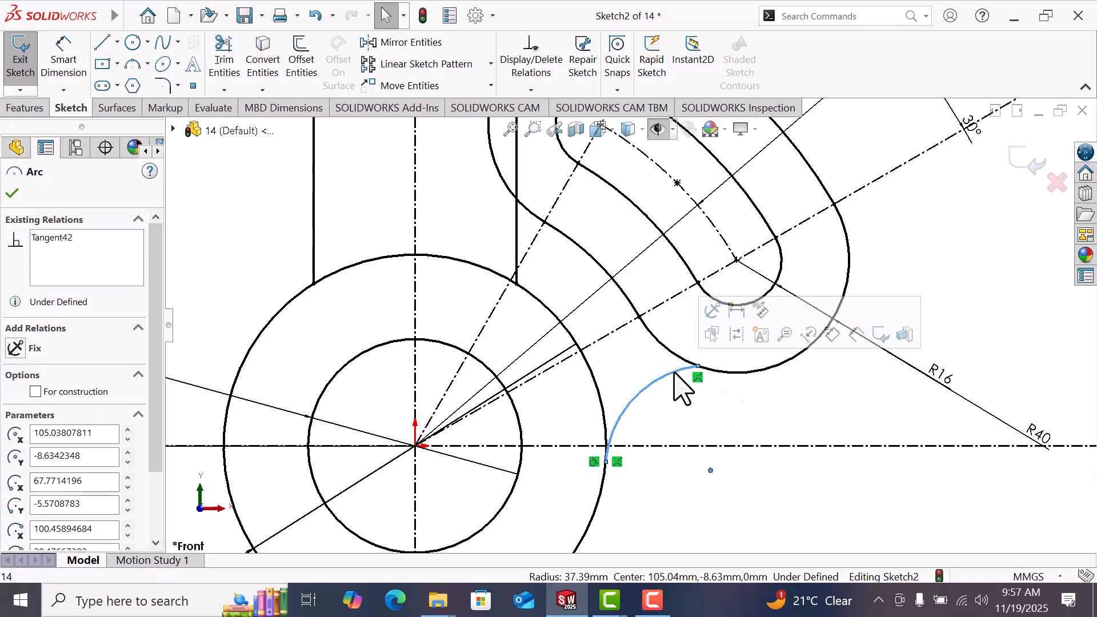
left_click(731, 375, "ctrl")
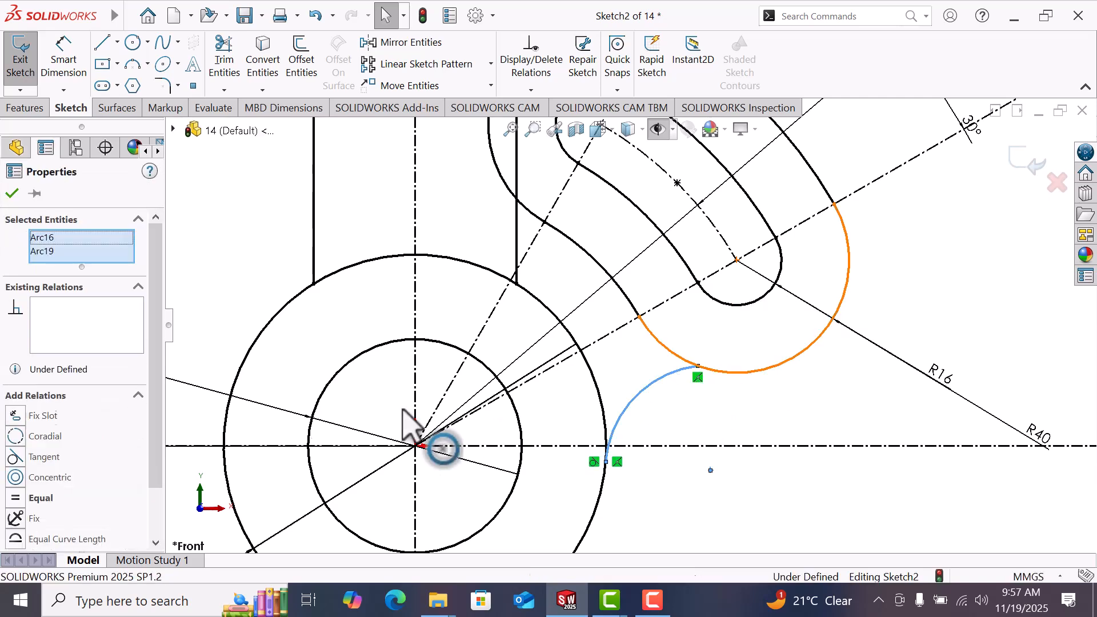
left_click(21, 459)
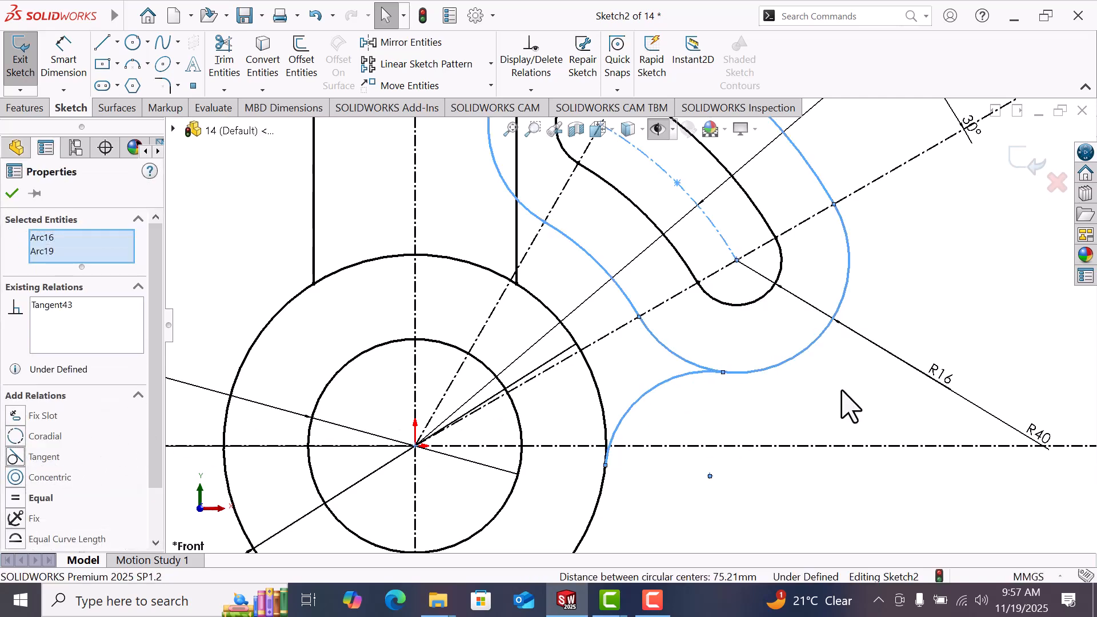
left_click(832, 422)
- Dimension the lower connecting arc to a 24 mm radius
right_click_drag(834, 386, 827, 318)
left_click(664, 383)
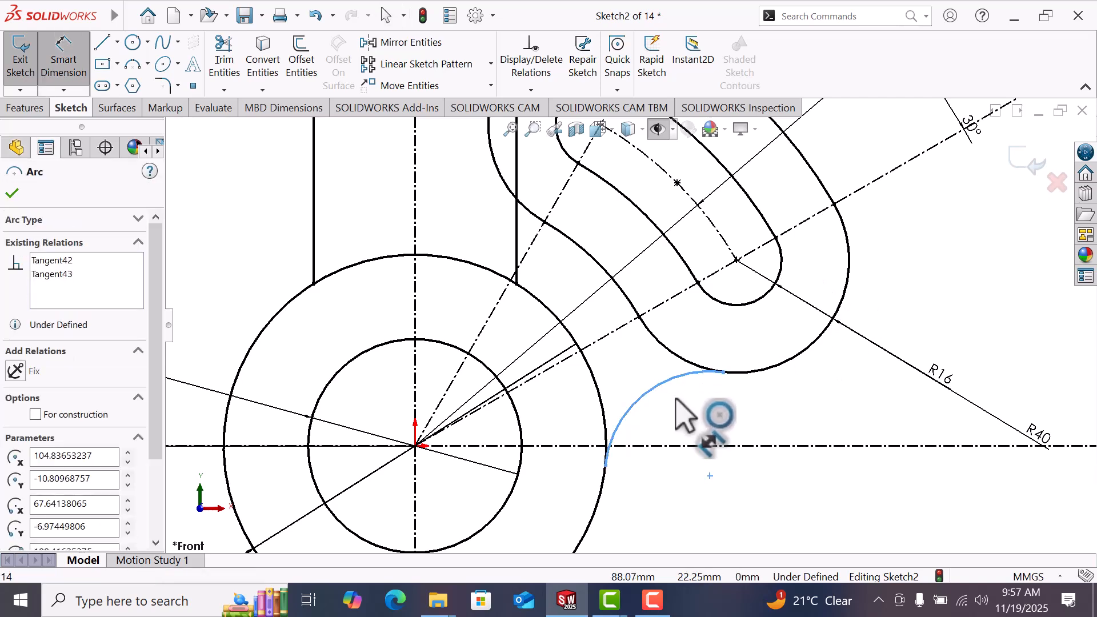
left_click(690, 421)
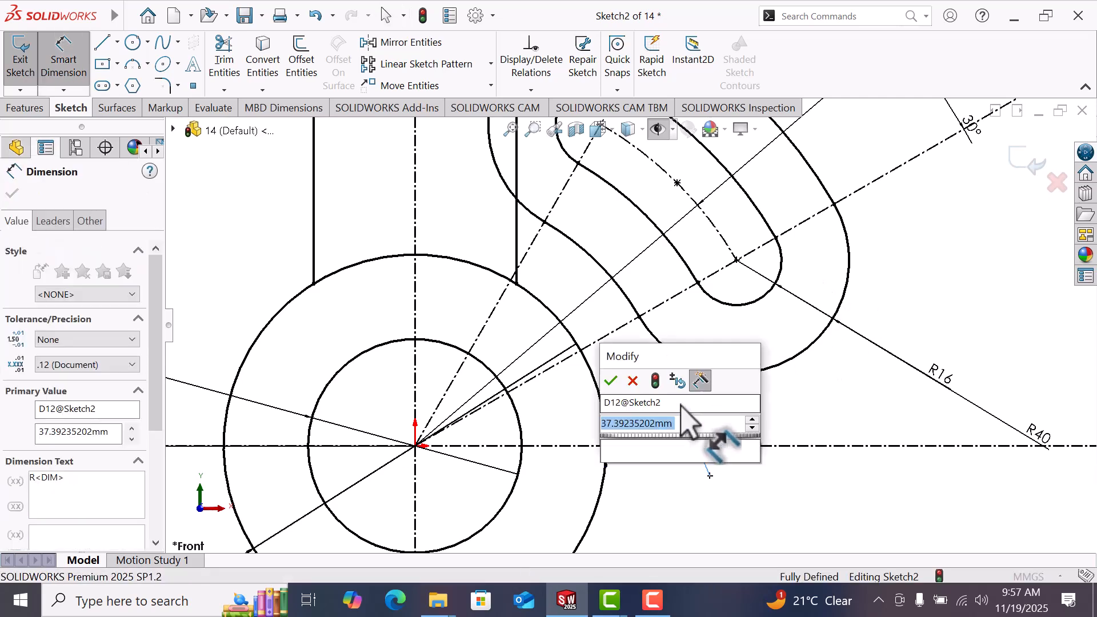
type("24")
key("Return")
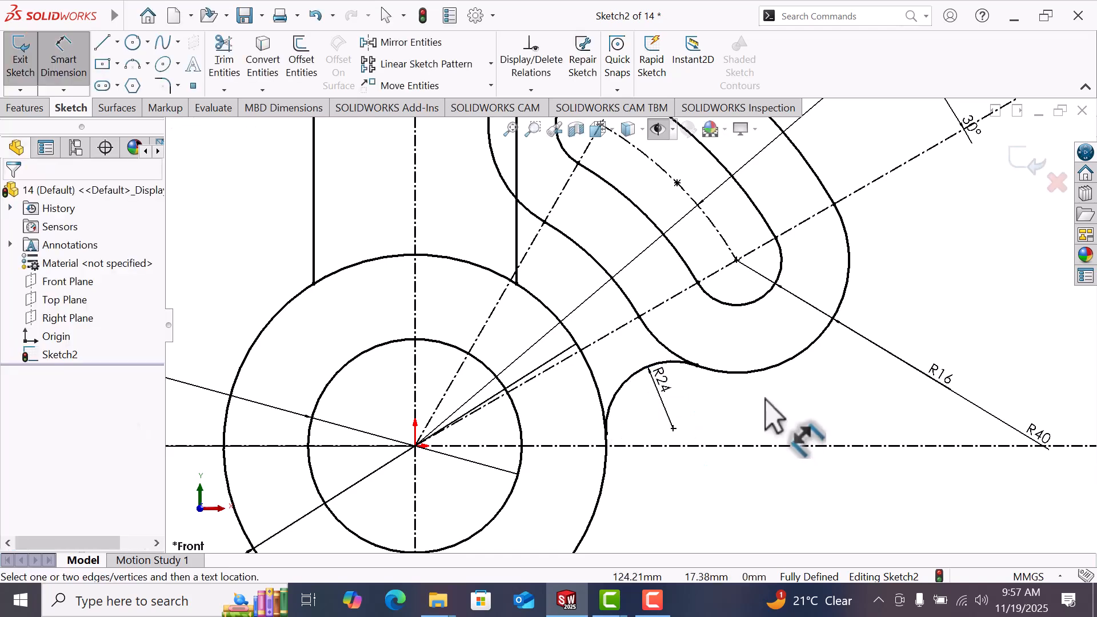
key("f")
right_click(862, 287)
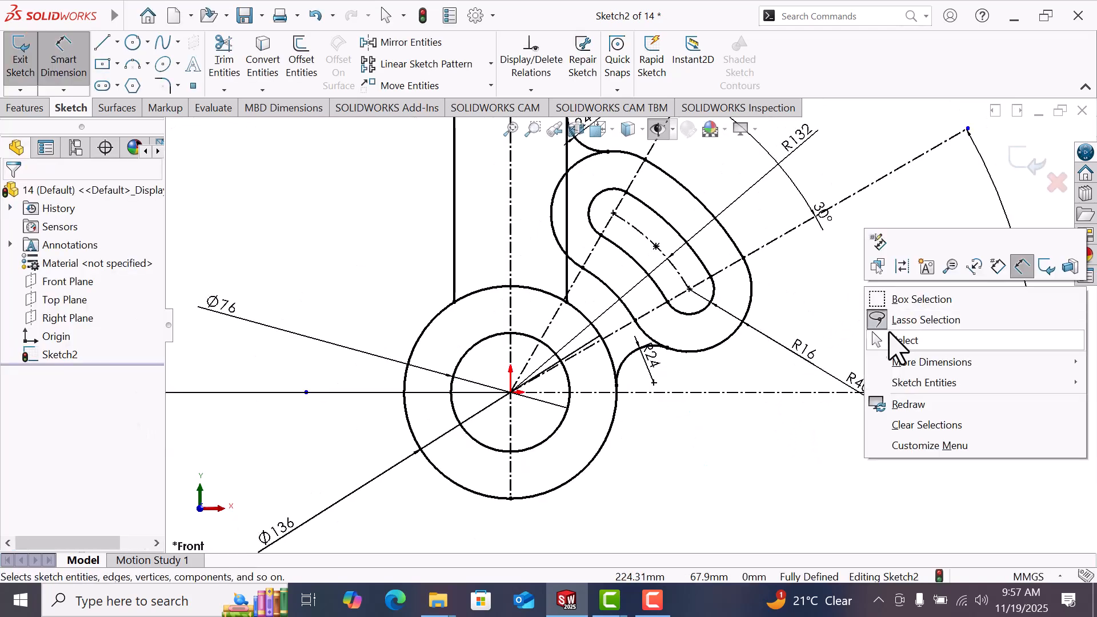
left_click(904, 340)
key("f")
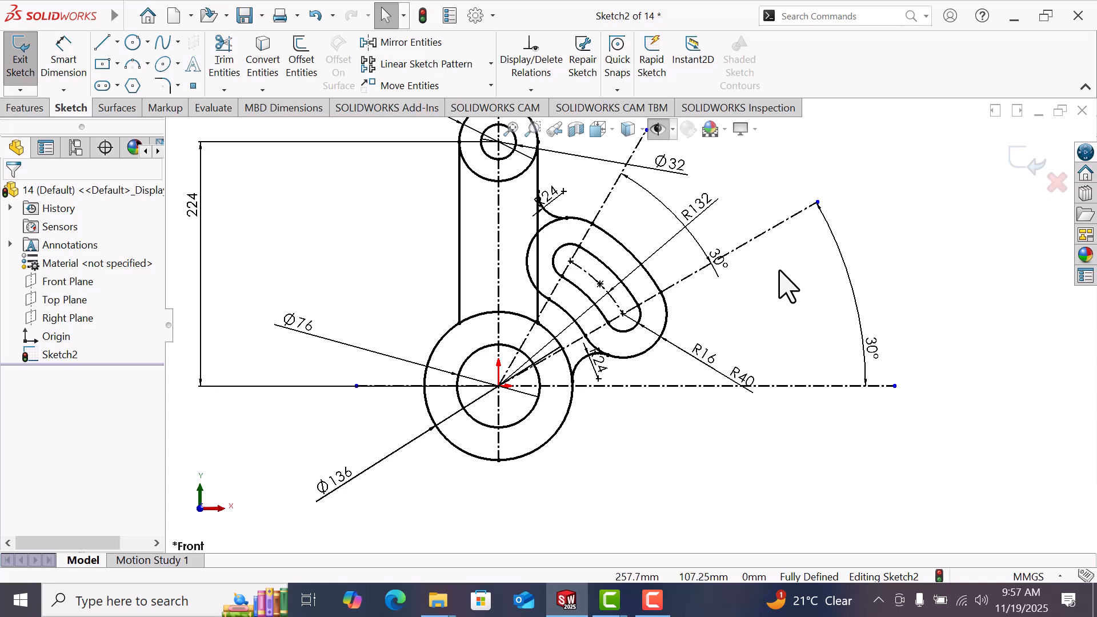
- Trim away the outer slot's inner side arc and the portions of both end arcs between it and the connecting arcs
left_click(231, 55)
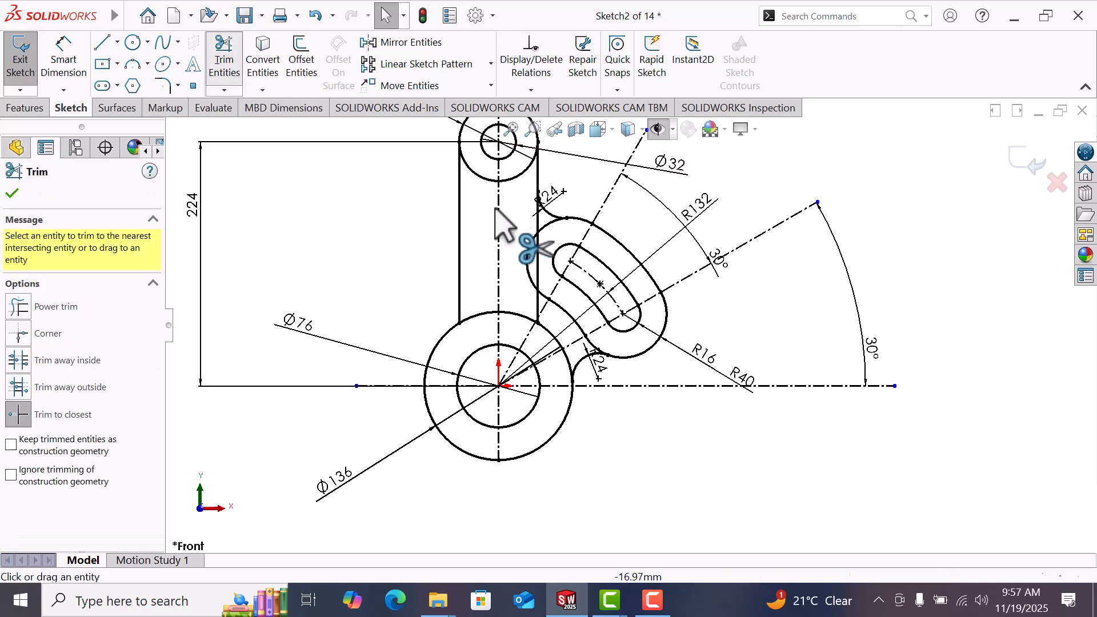
scroll(632, 343, "down", 3)
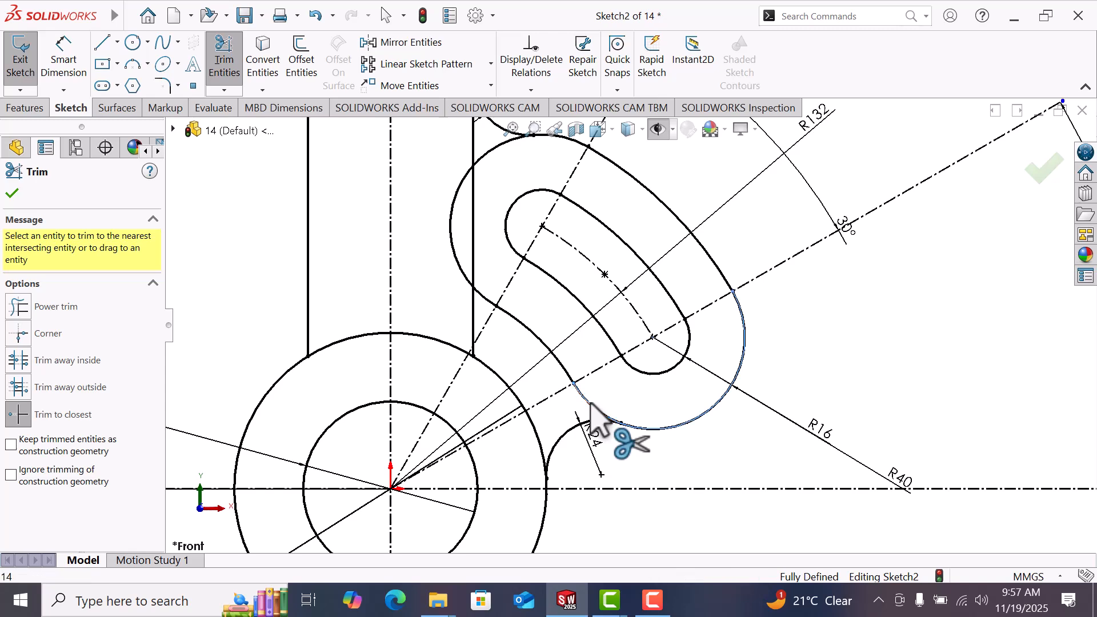
left_click(592, 407)
left_click(589, 303)
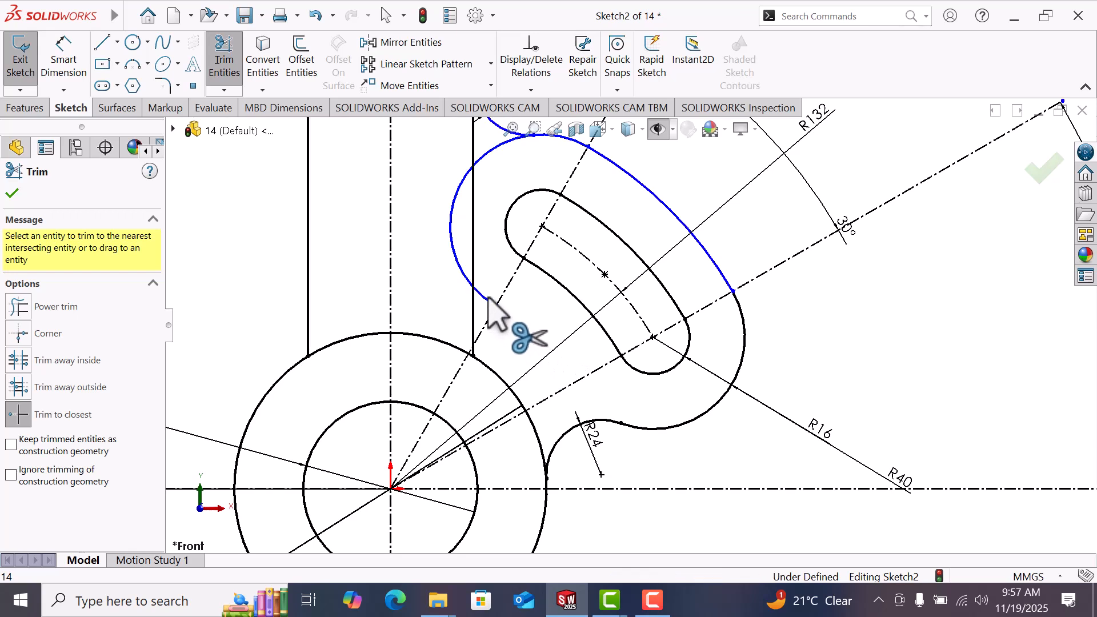
left_click(487, 299)
left_click(457, 260)
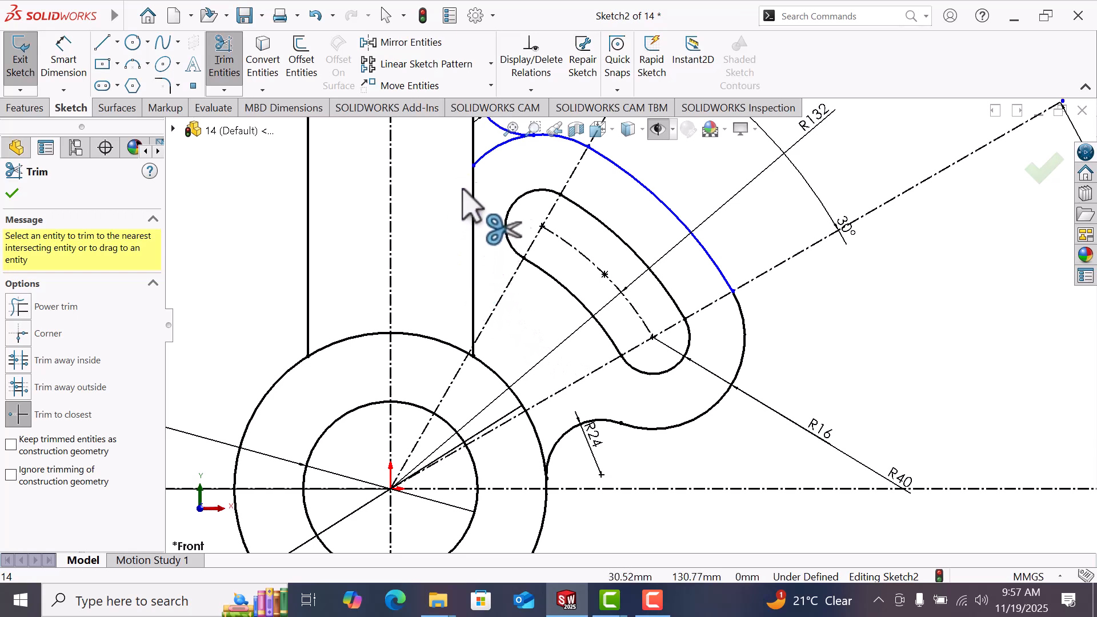
left_click(490, 154)
scroll(531, 211, "up", 4)
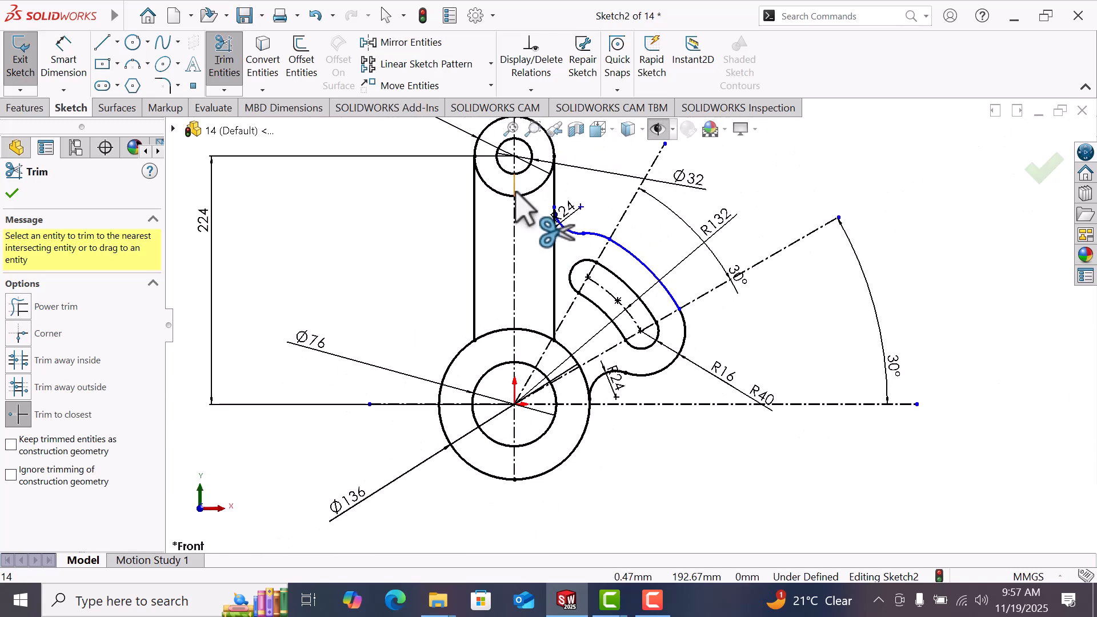
scroll(528, 209, "down", 2)
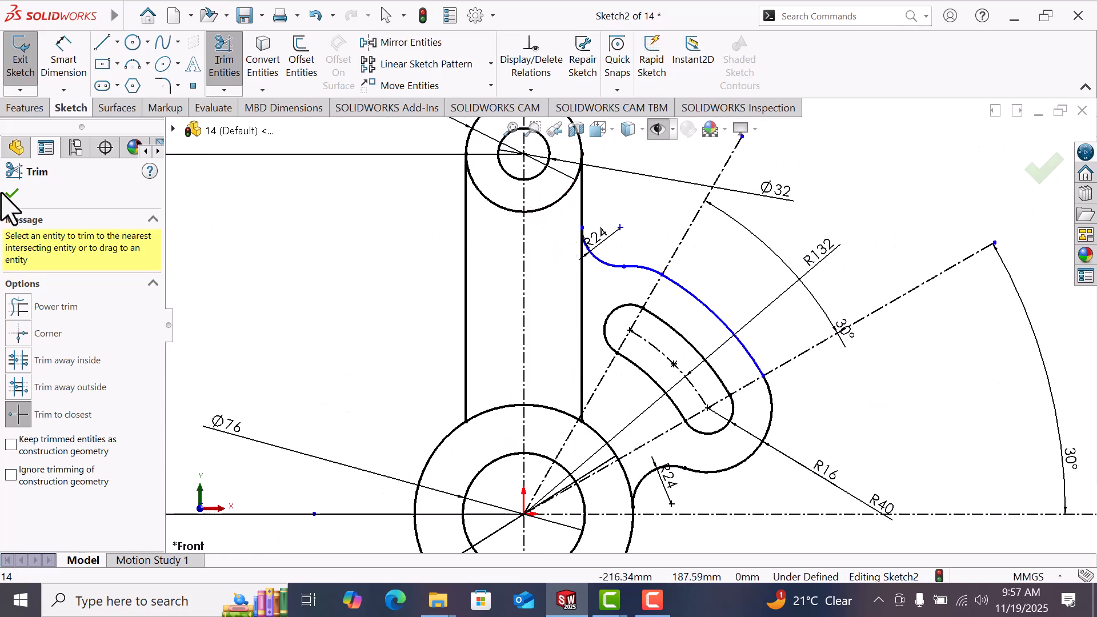
left_click(11, 195)
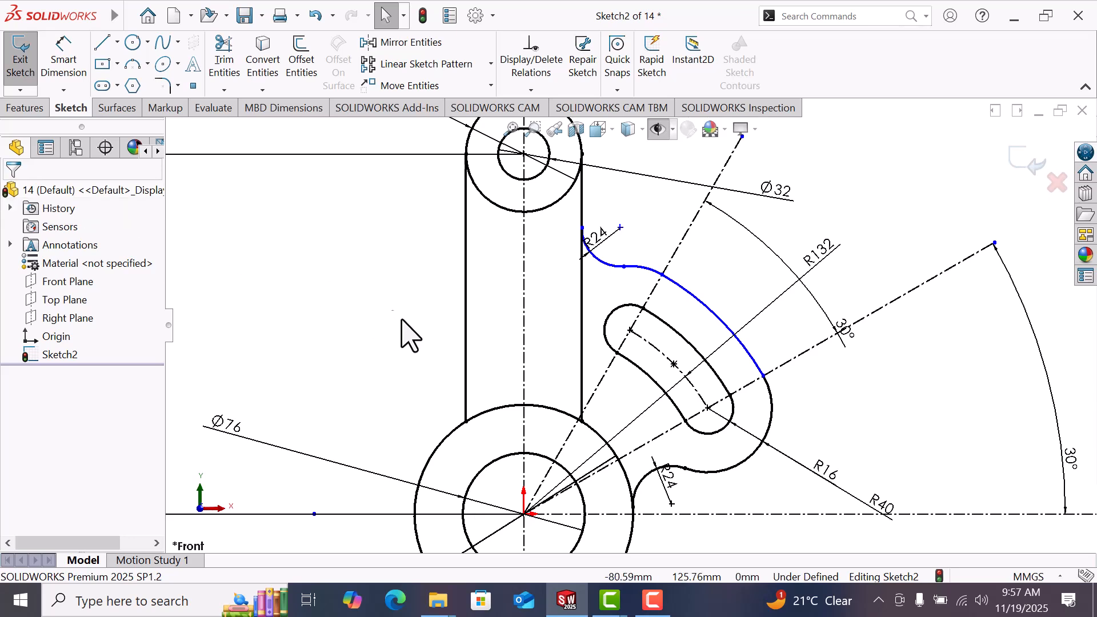
- Make the outer slot's long outer arc tangent to its lower end arc
left_click_drag(662, 276, 676, 302)
left_click(911, 436)
scroll(788, 371, "down", 5)
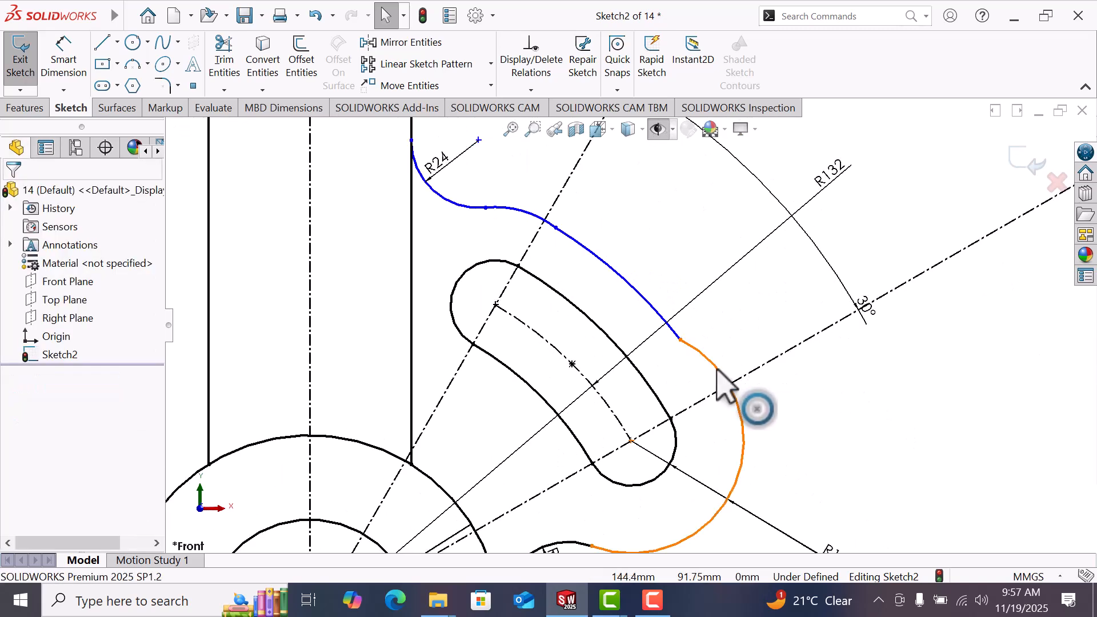
left_click(718, 370)
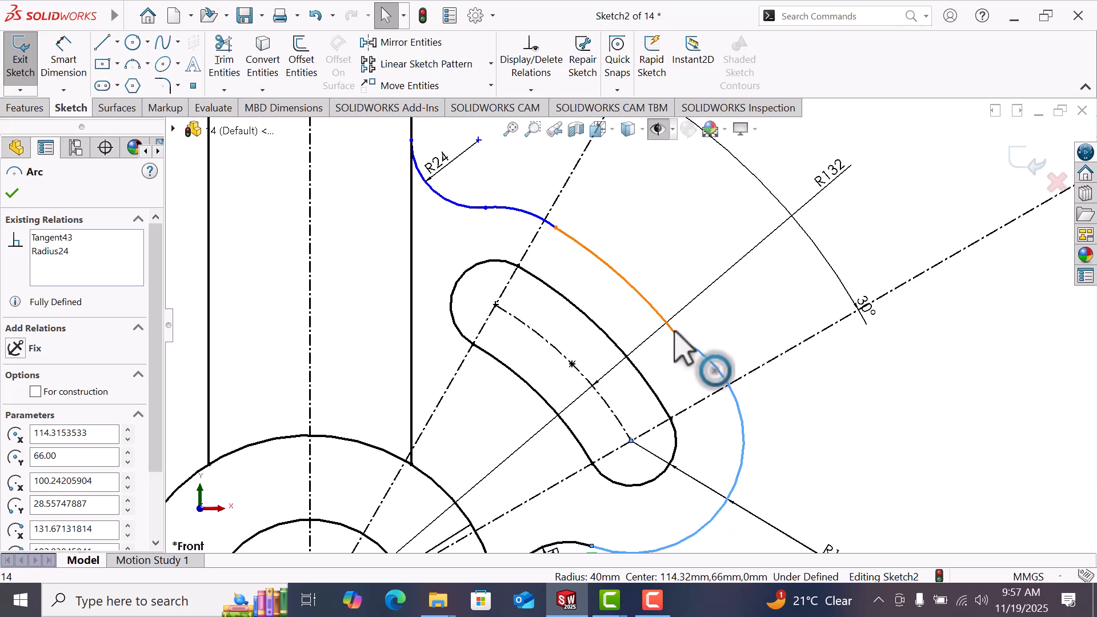
left_click(674, 332, "ctrl")
left_click(17, 436)
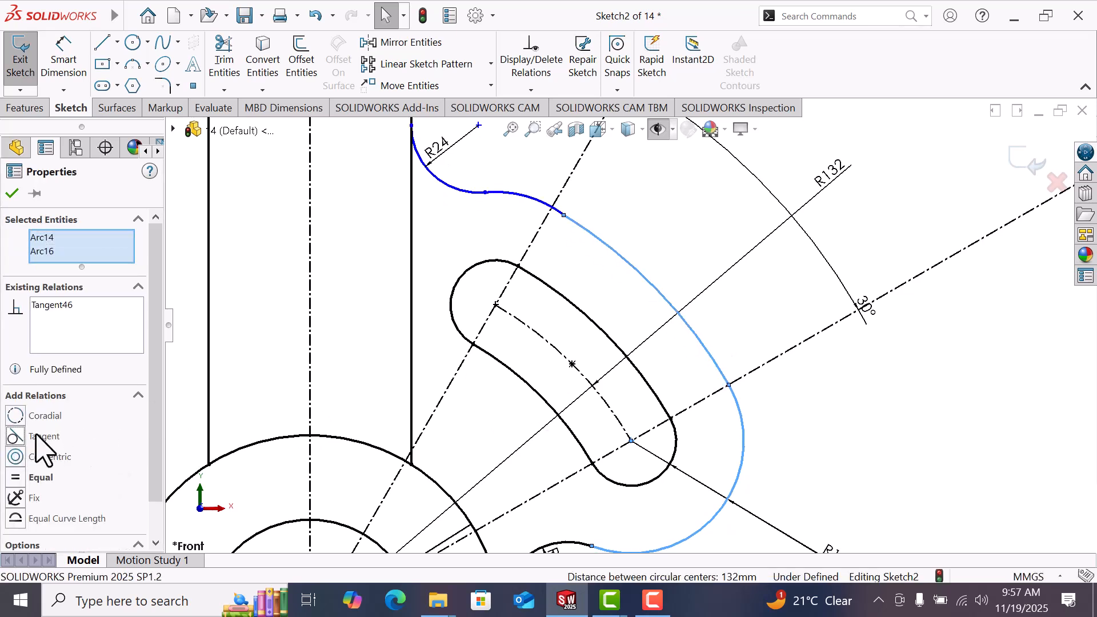
left_click(846, 460)
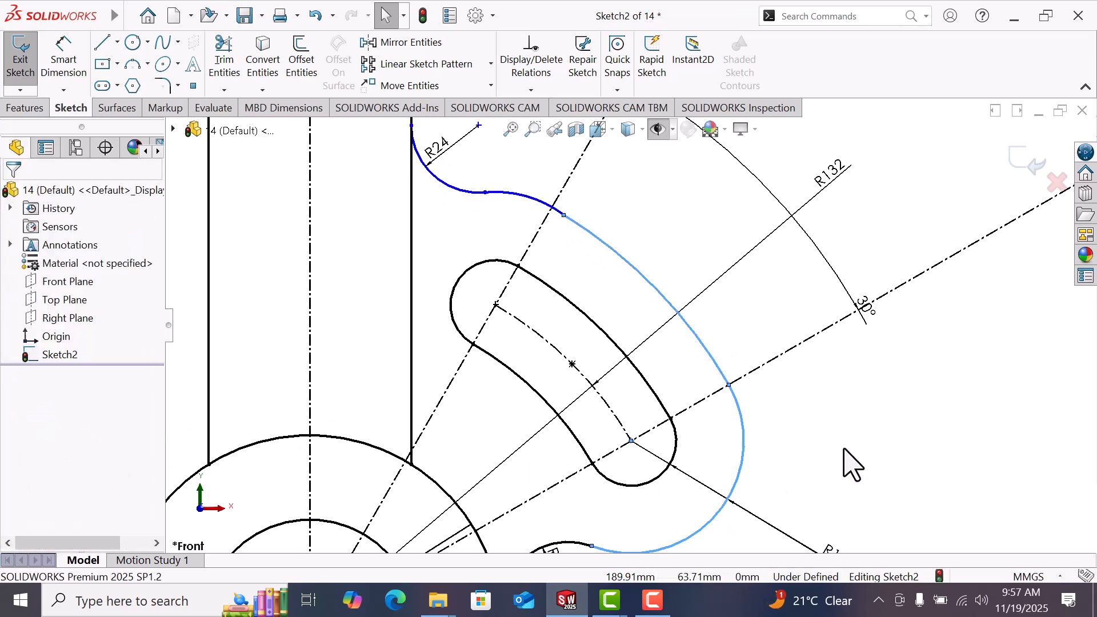
- Move the junction of the outer slot's long outer arc and upper end arc onto the steeper angled centerline
left_click(563, 212)
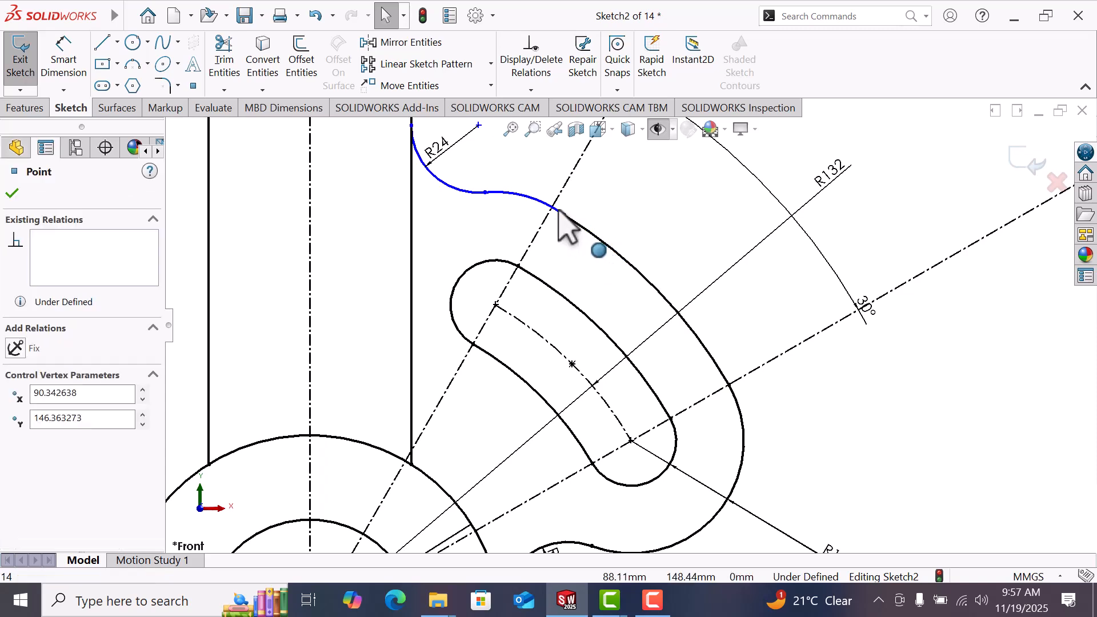
left_click_drag(550, 210, 551, 208)
left_click(562, 265)
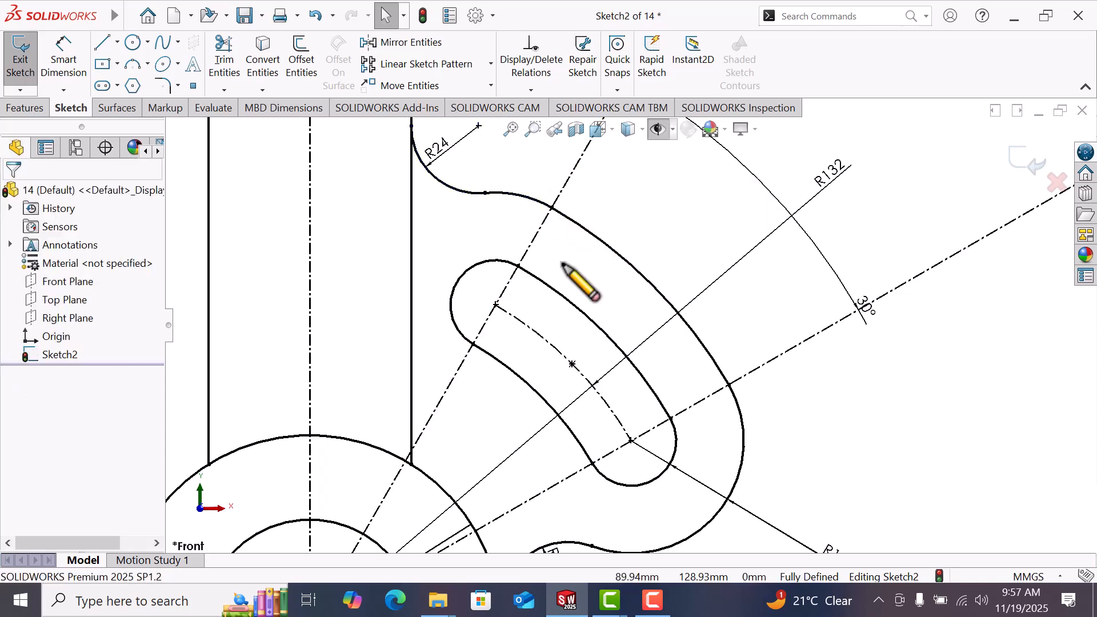
- Sketch a circle of about 16.5 mm radius centred on the vertical centerline, between the link's upper and lower end circles
scroll(565, 264, "up", 5)
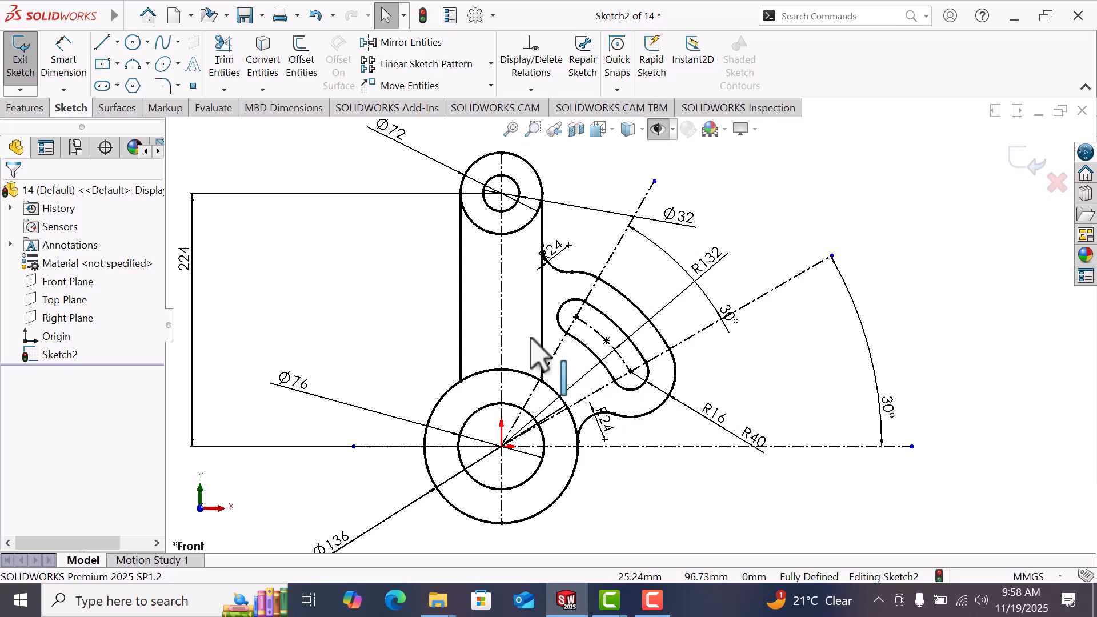
key("c")
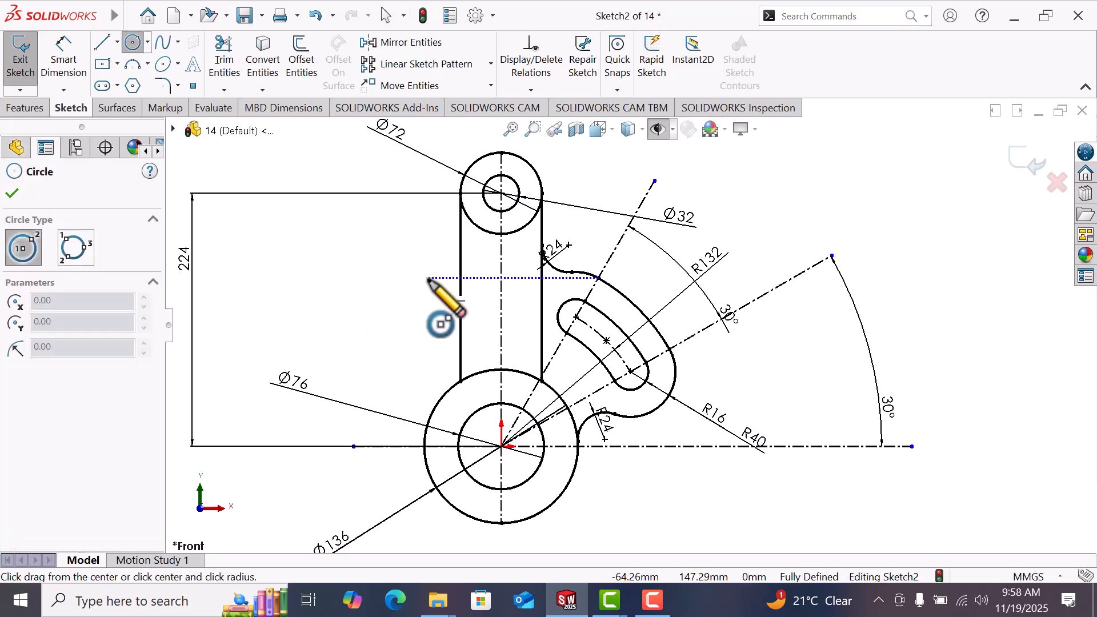
left_click(501, 305)
left_click(494, 321)
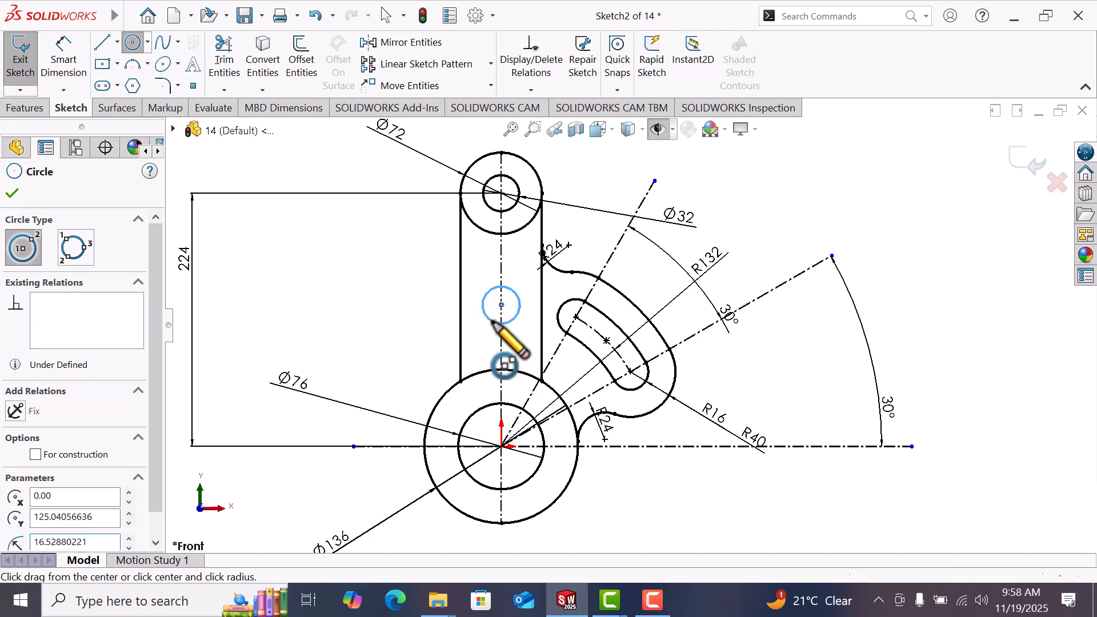
right_click(496, 323)
left_click(544, 339)
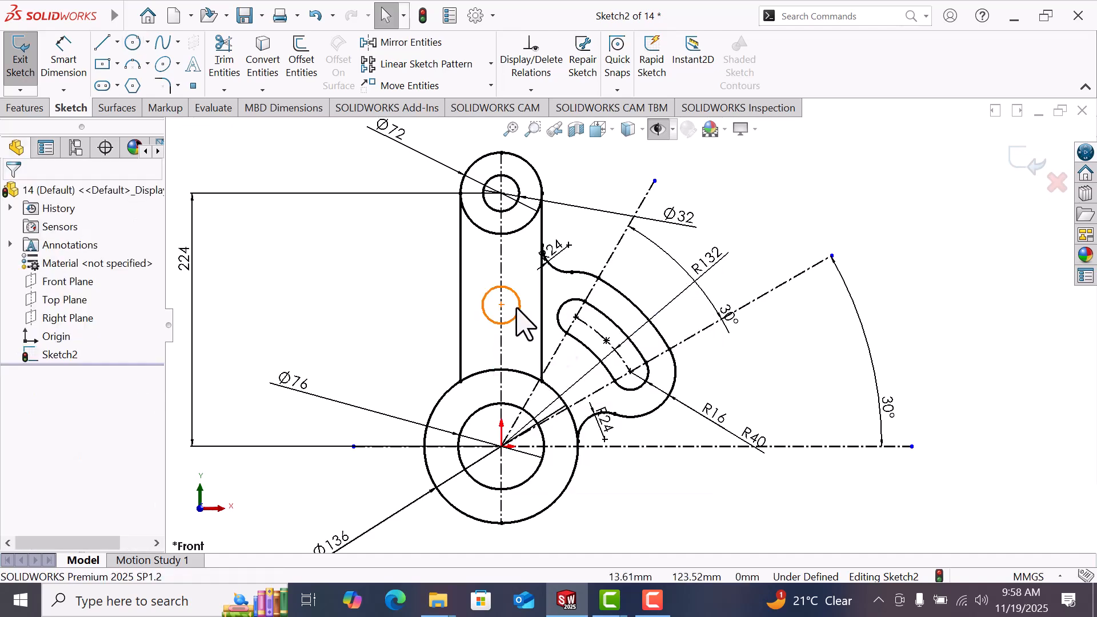
- Make the new middle circle equal in size to the small hole circle at the link's upper end
left_click(519, 309)
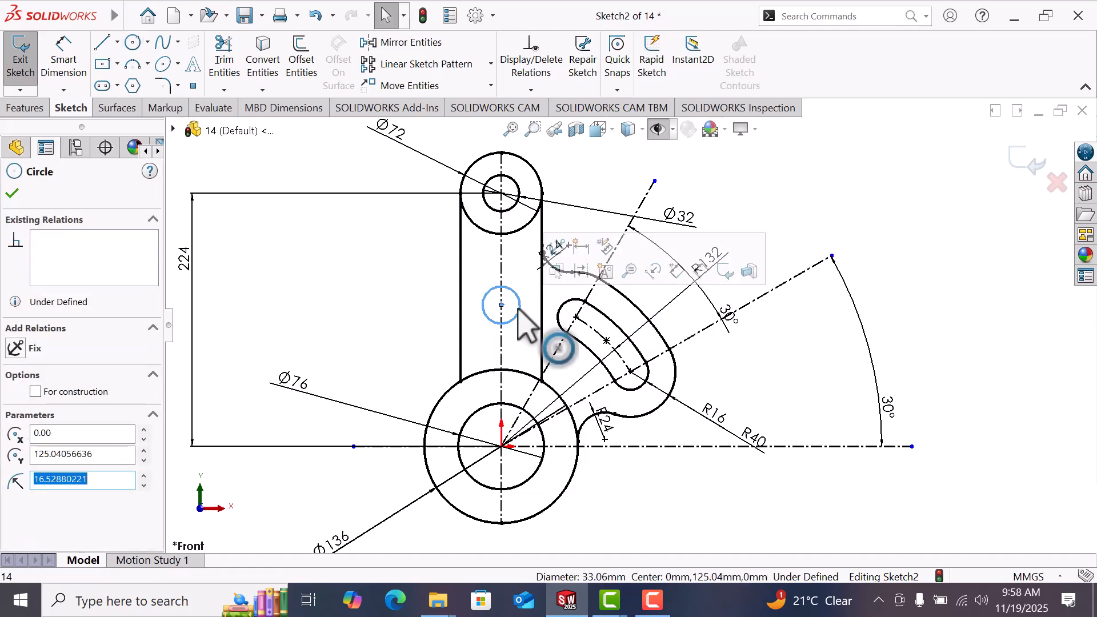
left_click(517, 206)
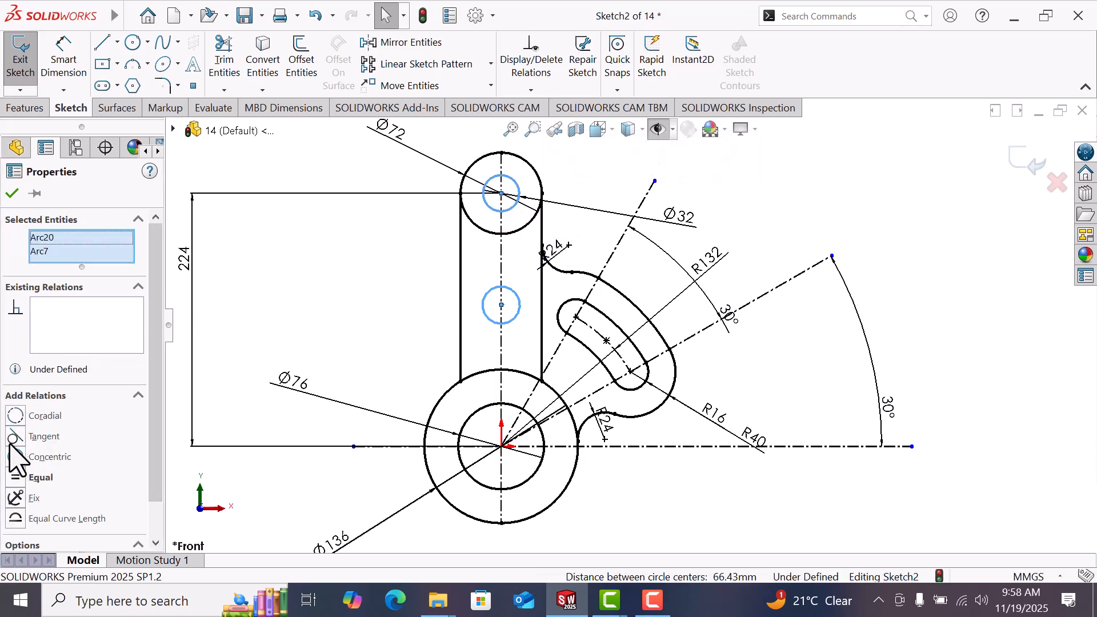
left_click(16, 479)
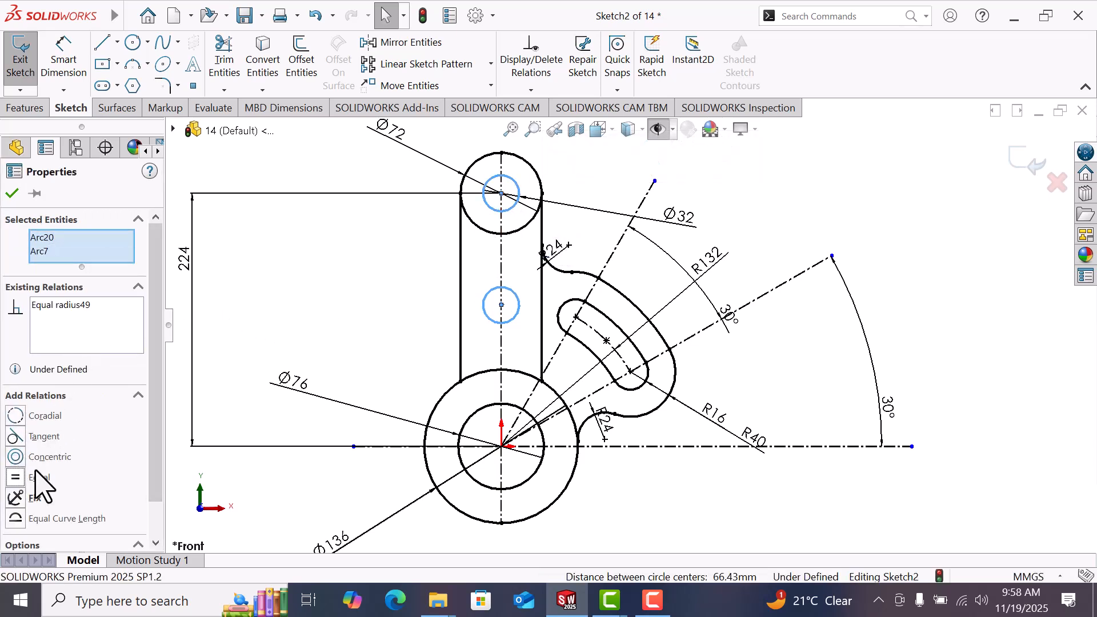
left_click(240, 313)
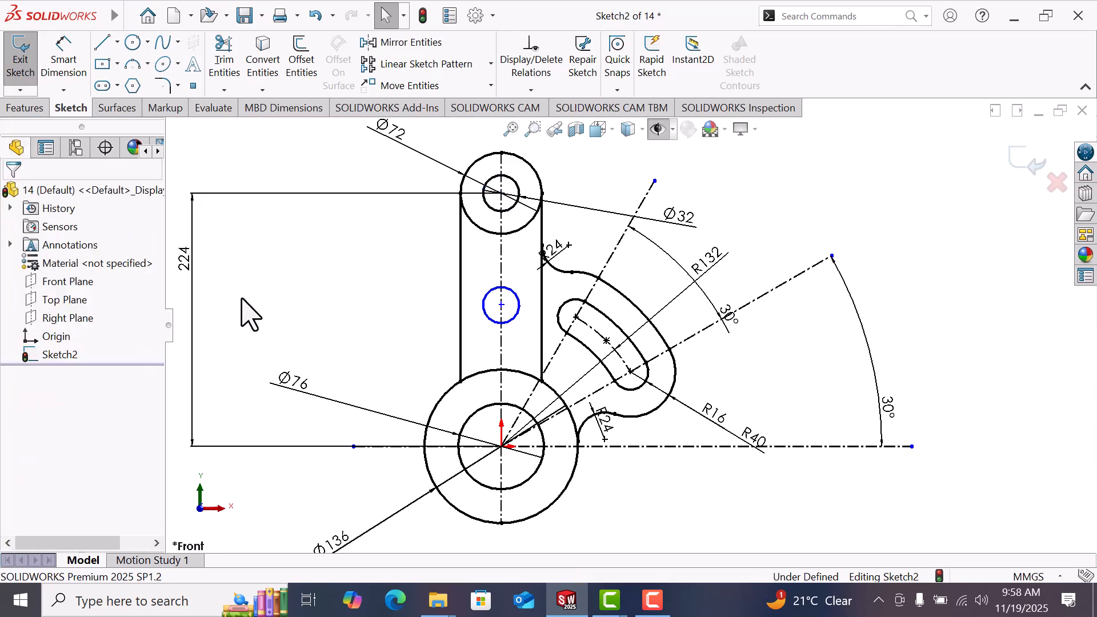
- Align the middle circle's centre horizontally with the centre of the inner slot's upper end arc
scroll(457, 338, "down", 2)
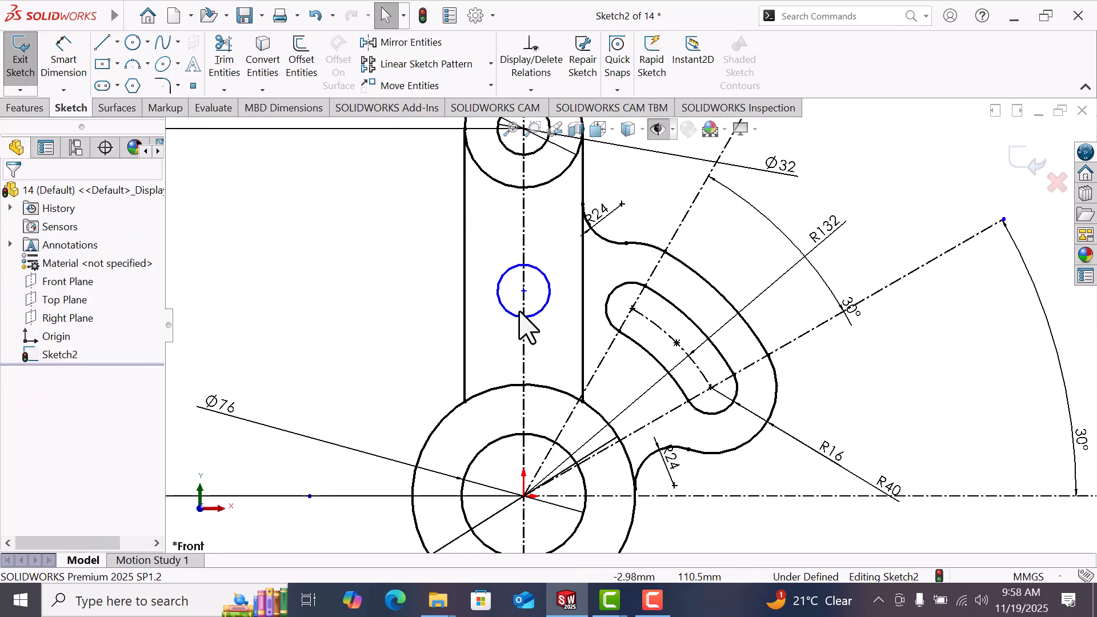
left_click(524, 291)
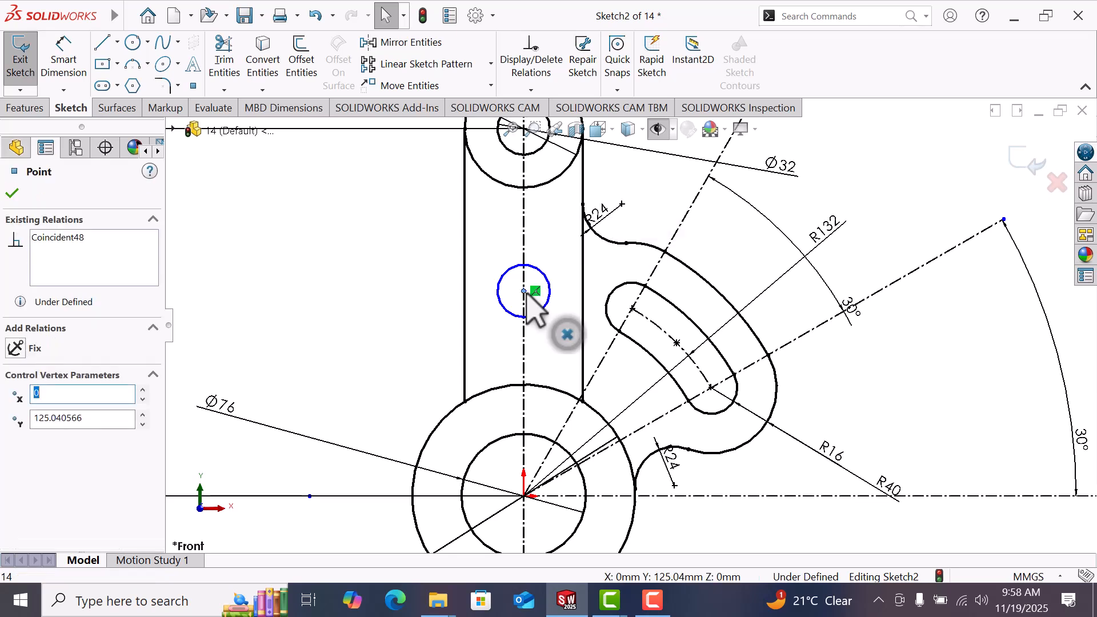
left_click(633, 309, "ctrl")
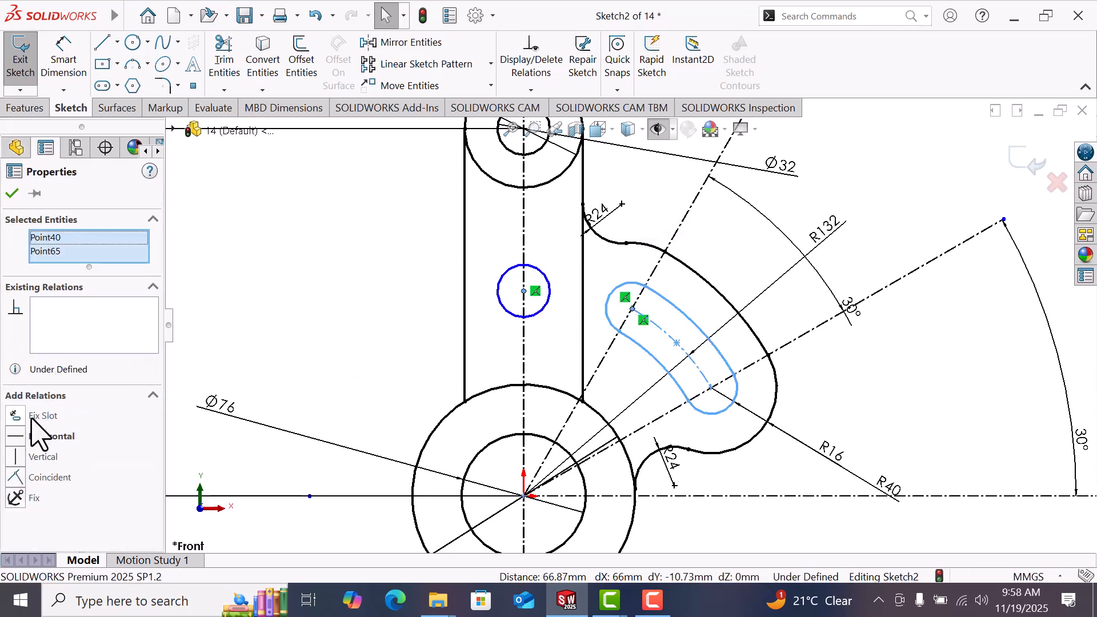
left_click(21, 436)
left_click(368, 275)
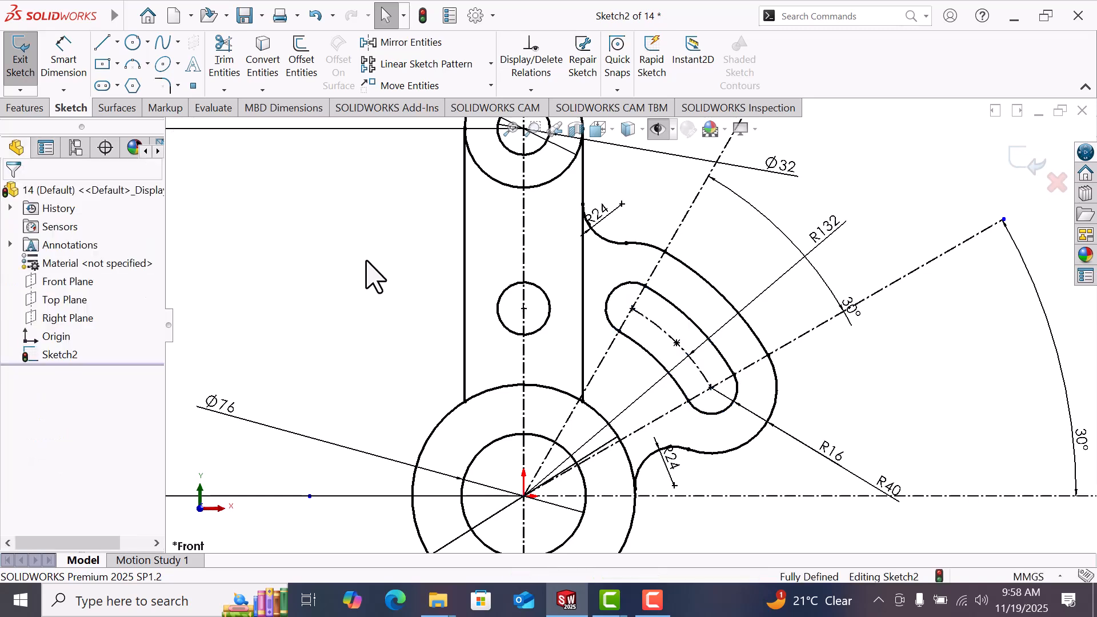
scroll(374, 277, "up", 1)
key("f")
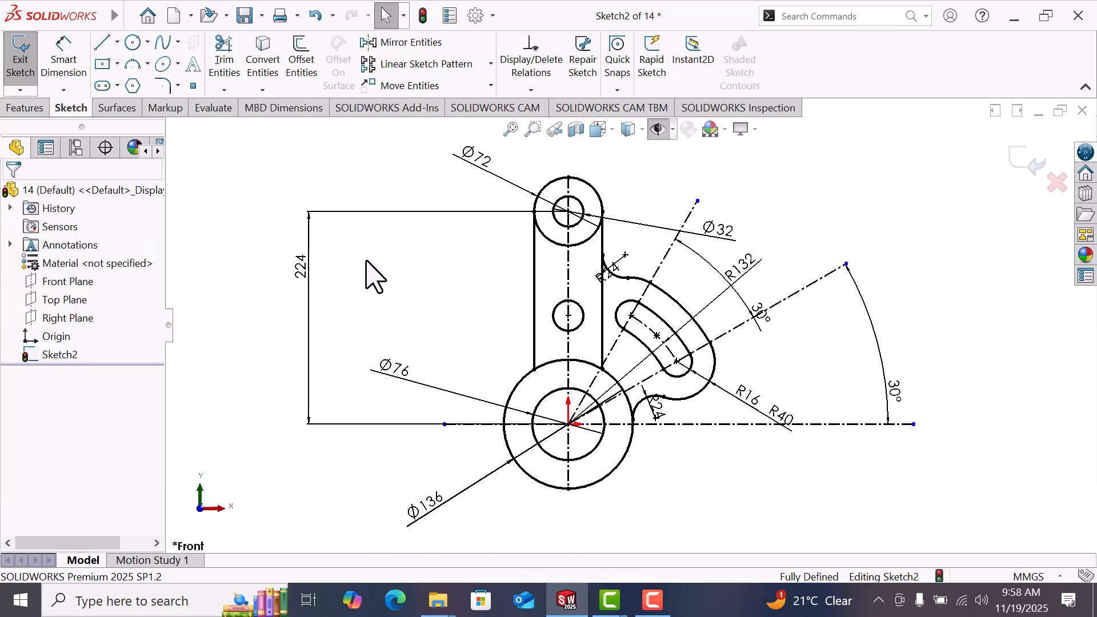
scroll(787, 277, "down", 1)
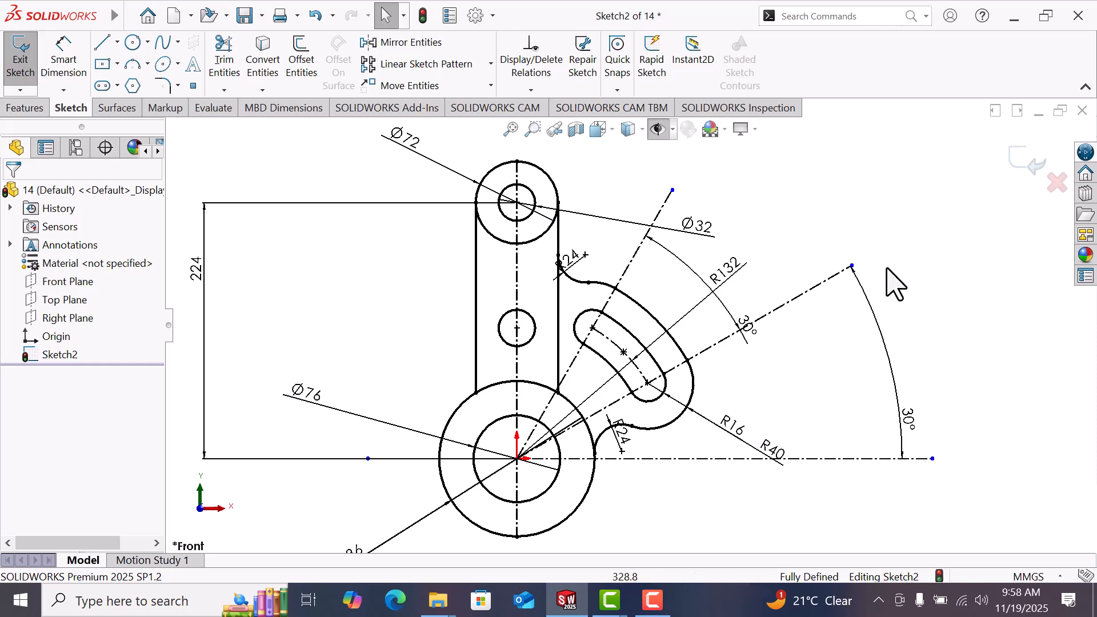
scroll(876, 298, "up", 2)
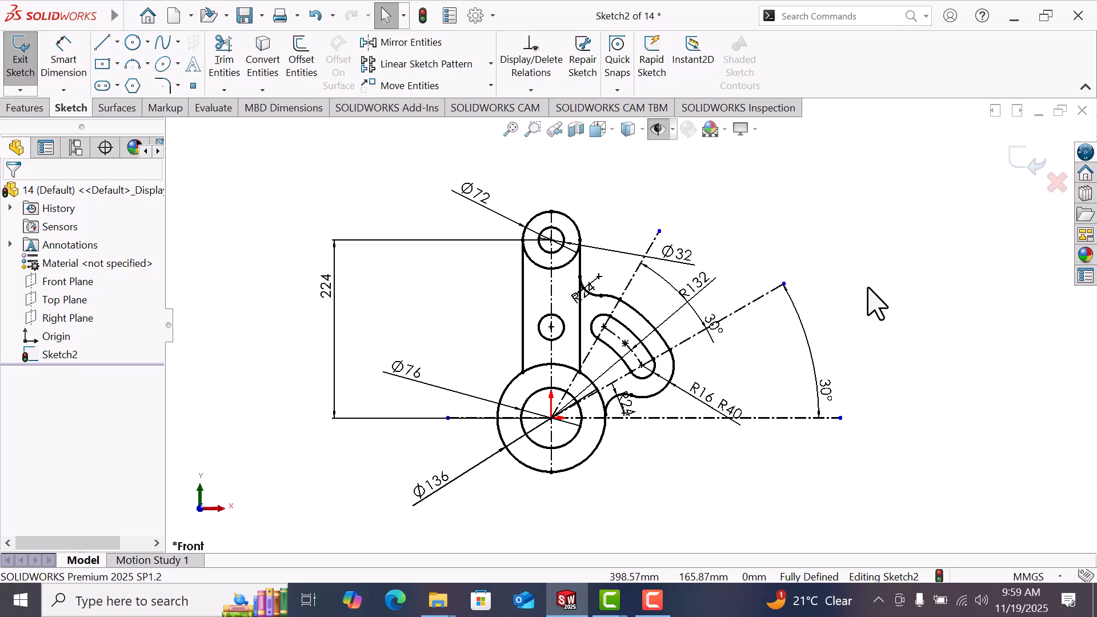
left_click(652, 600)
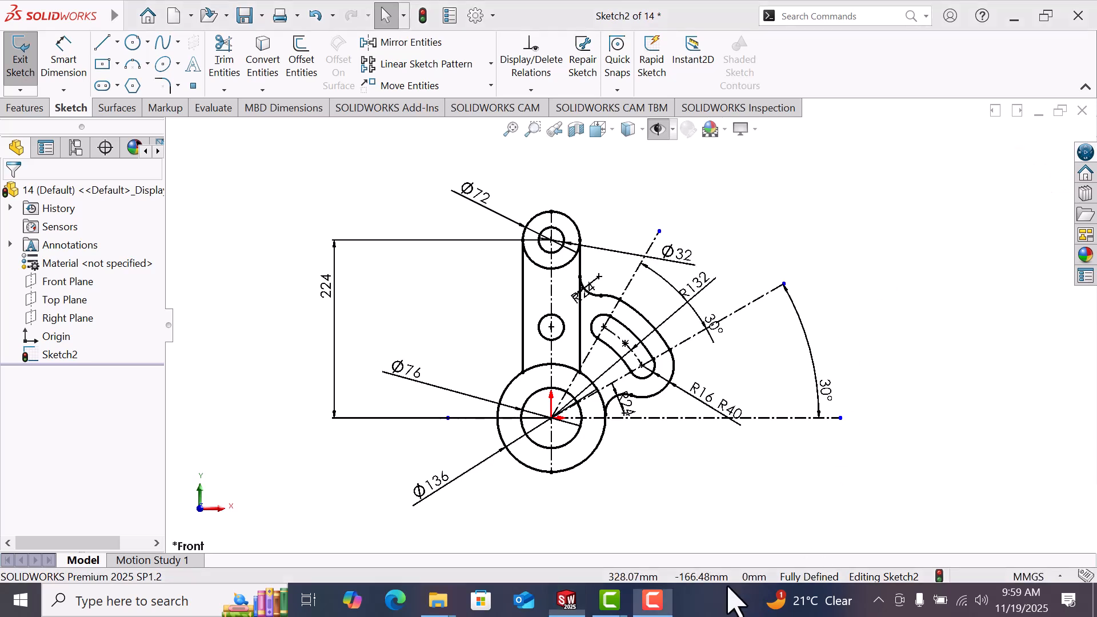